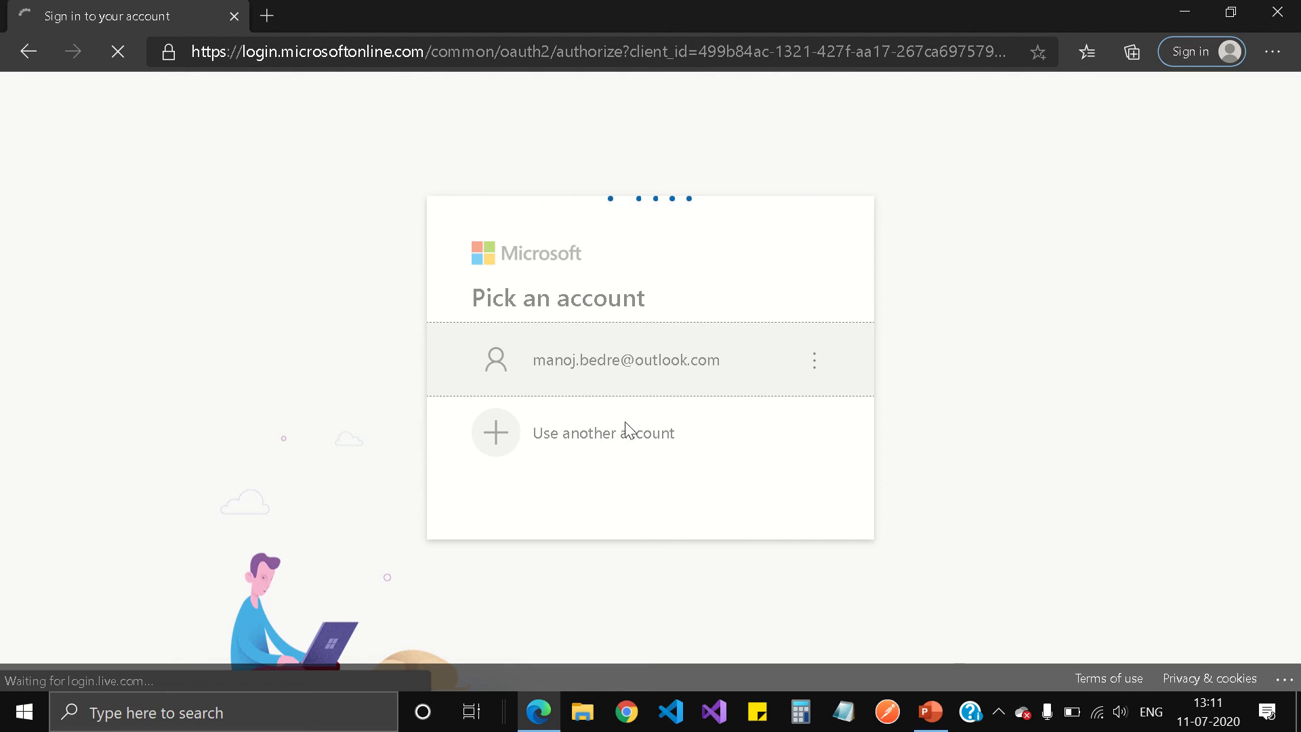
Sign in to Azure DevOps with the account password, declining Edge's offer to update the saved password.
mouse_move(453, 30)
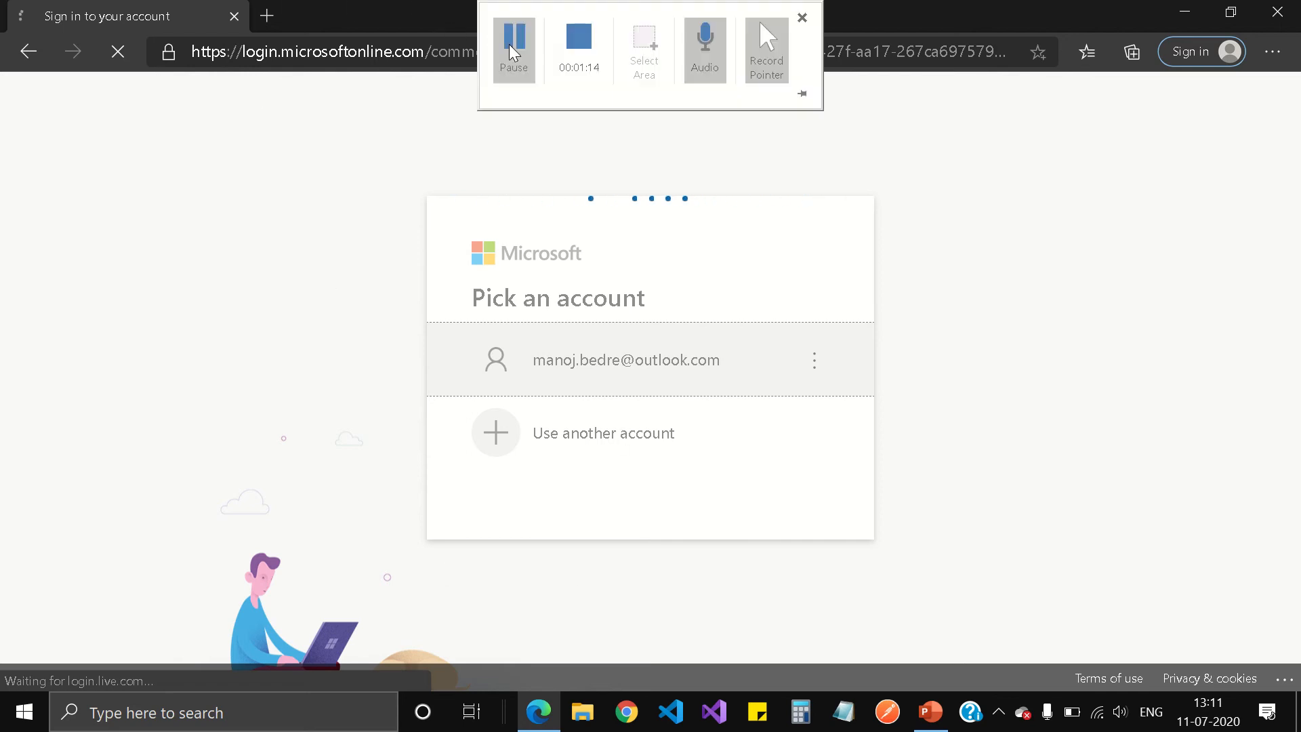
click(507, 379)
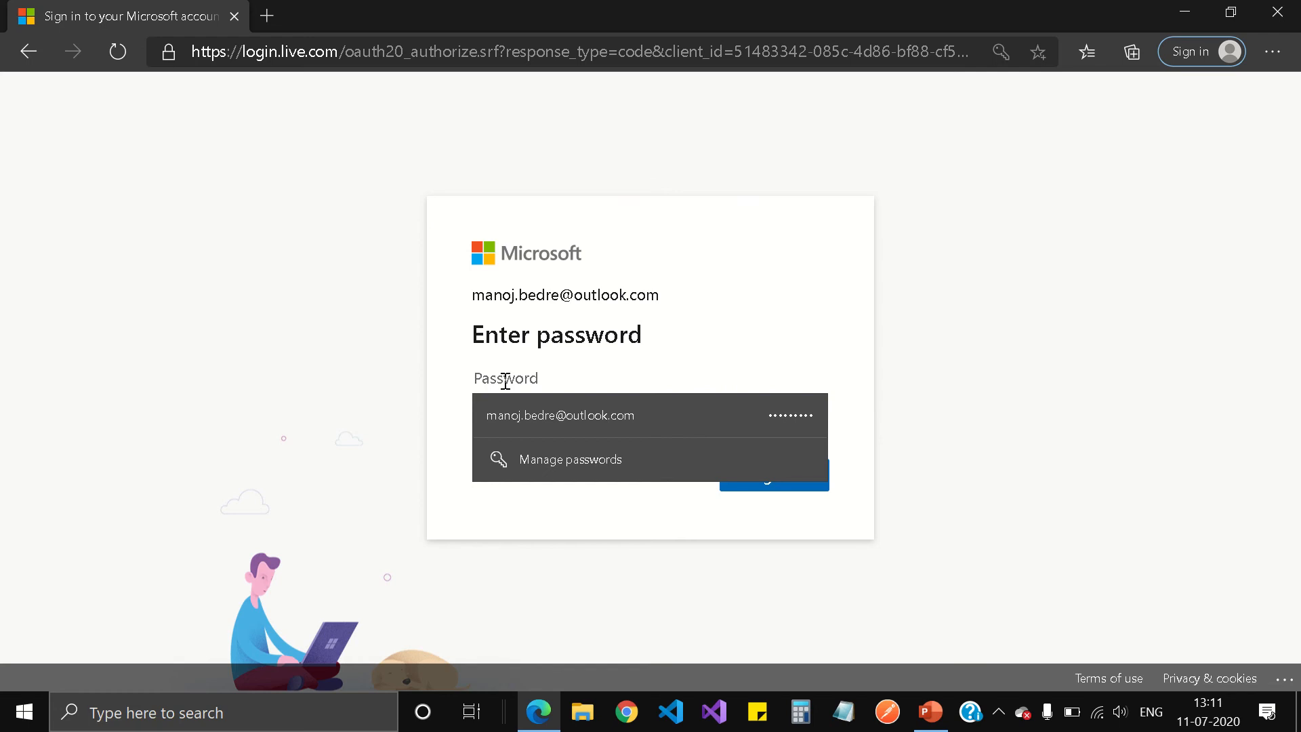
click(505, 382)
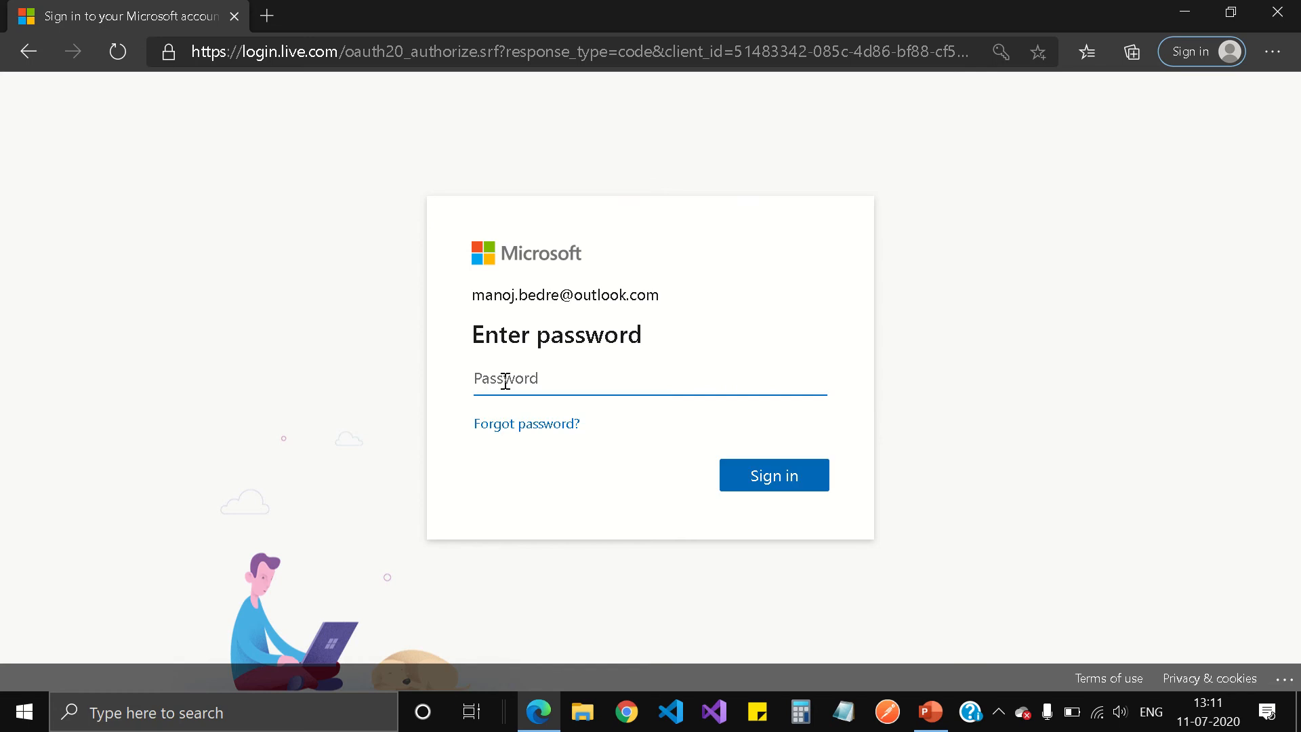
text(••••••••••••••••)
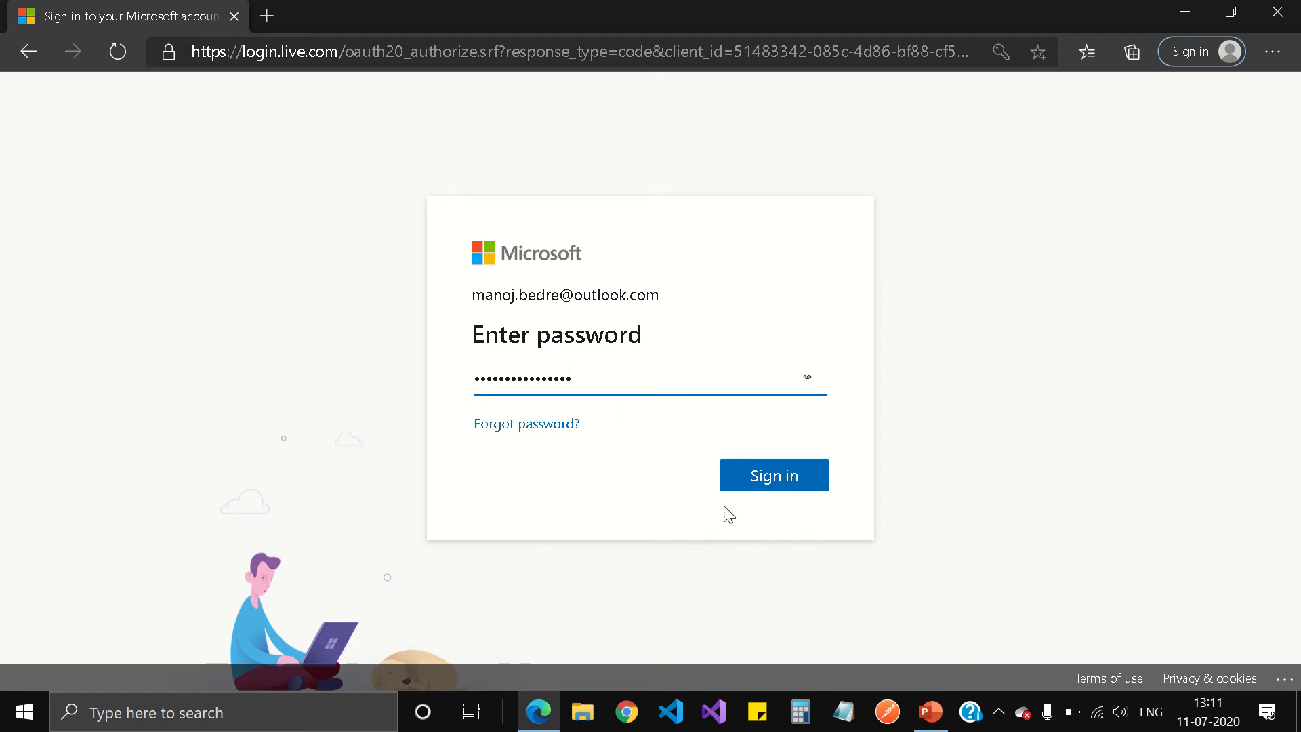
click(763, 476)
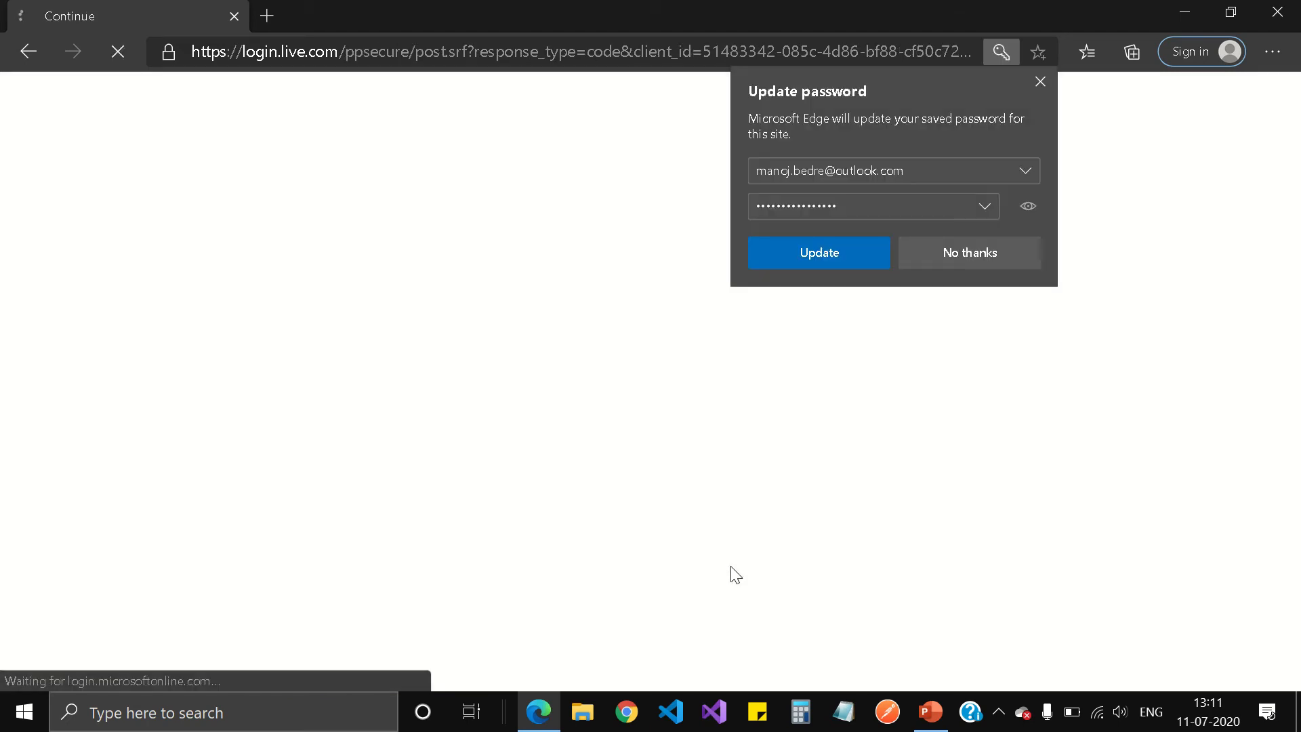
click(981, 248)
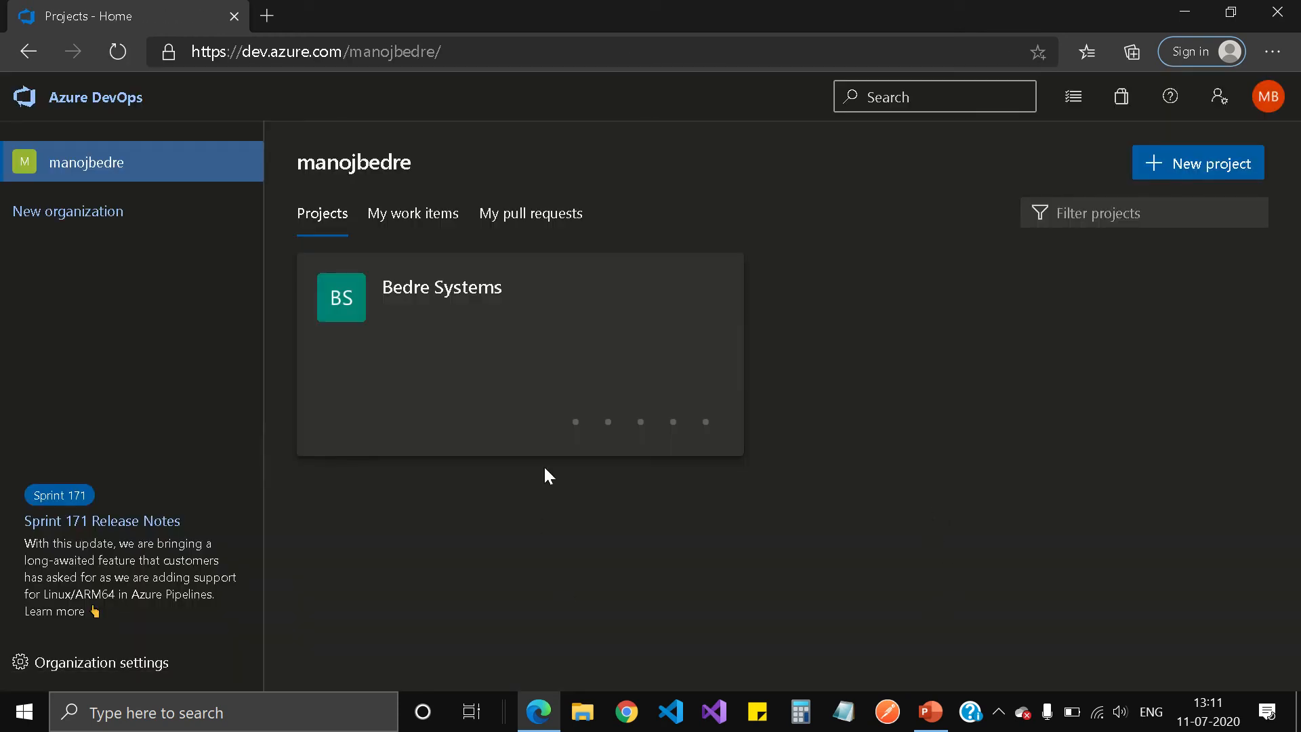
Open the Bedre Systems project and view its repository's commit history under Repos > Files.
click(517, 342)
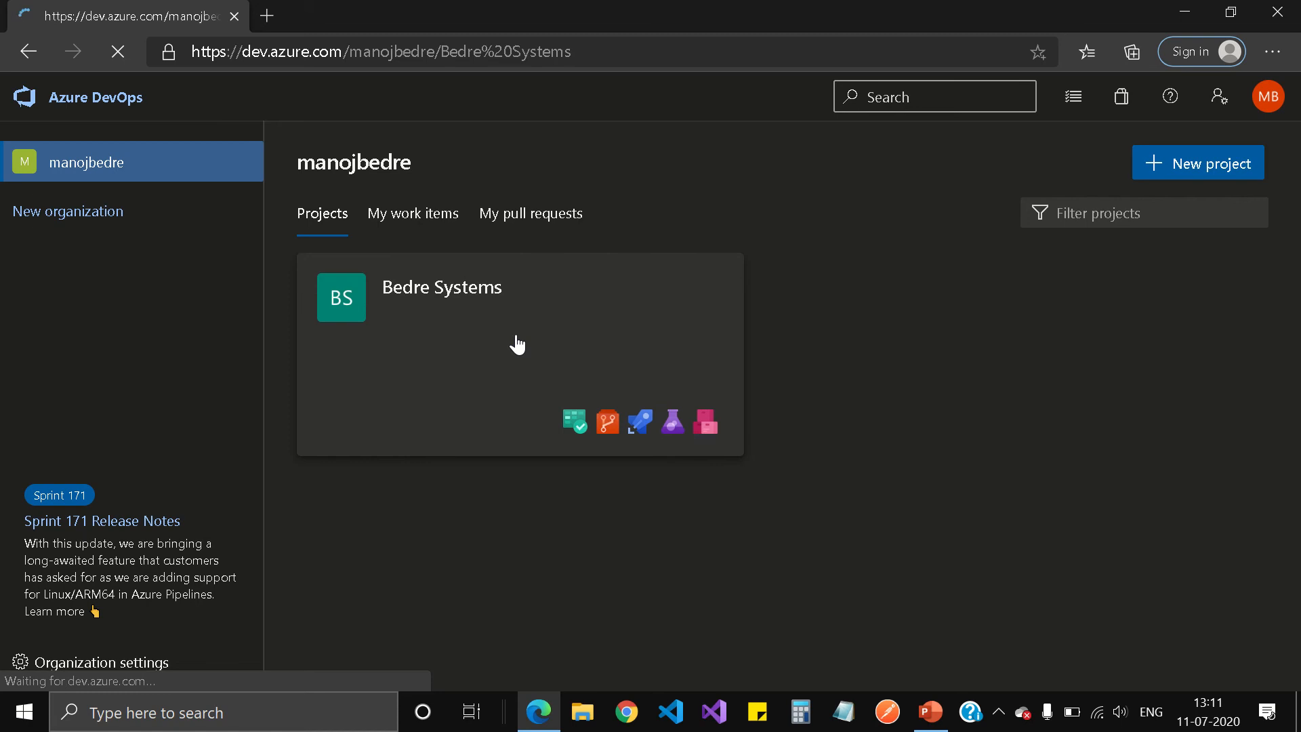
mouse_move(552, 1)
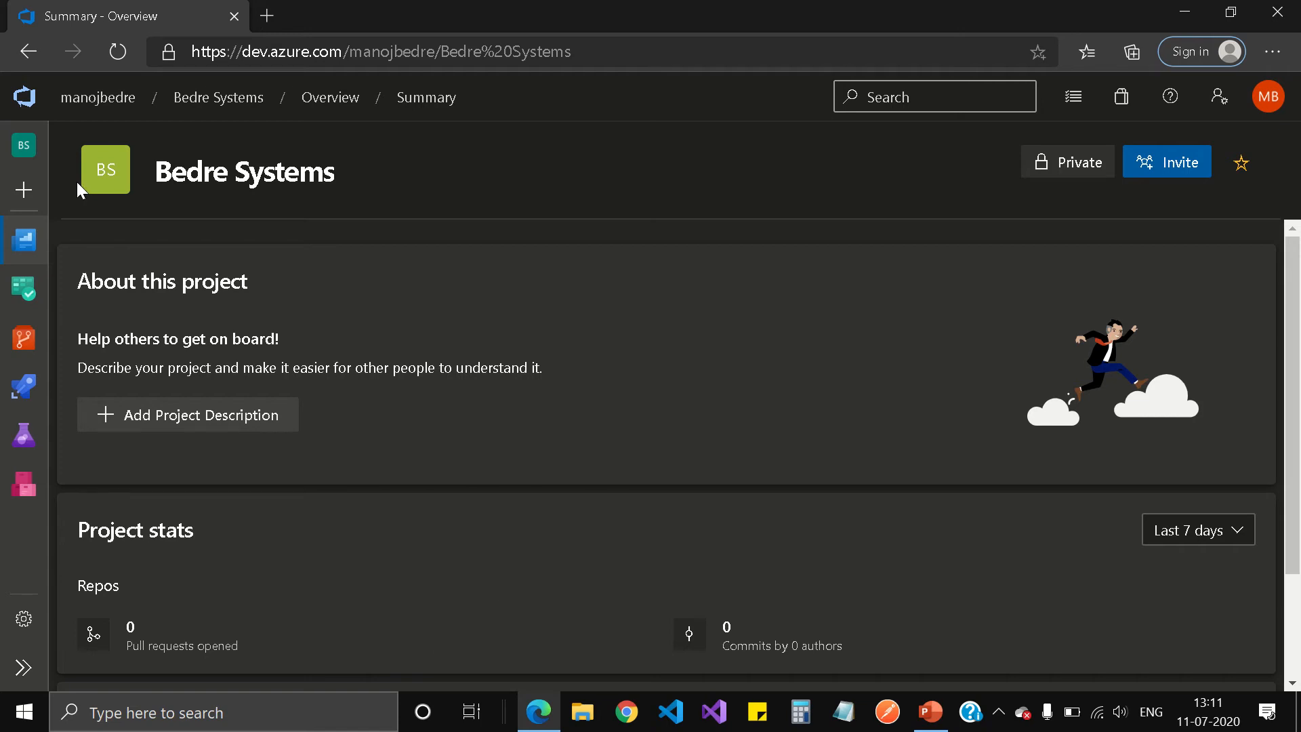
click(23, 672)
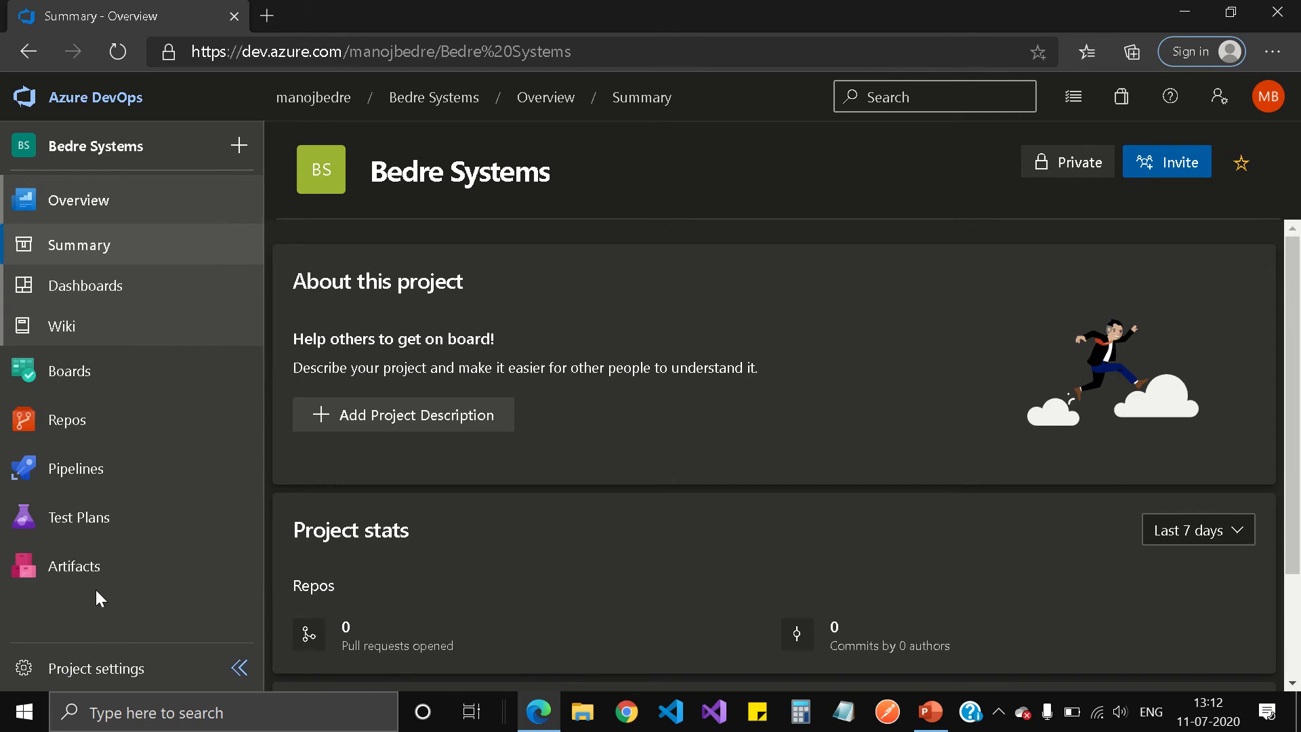
mouse_move(69, 421)
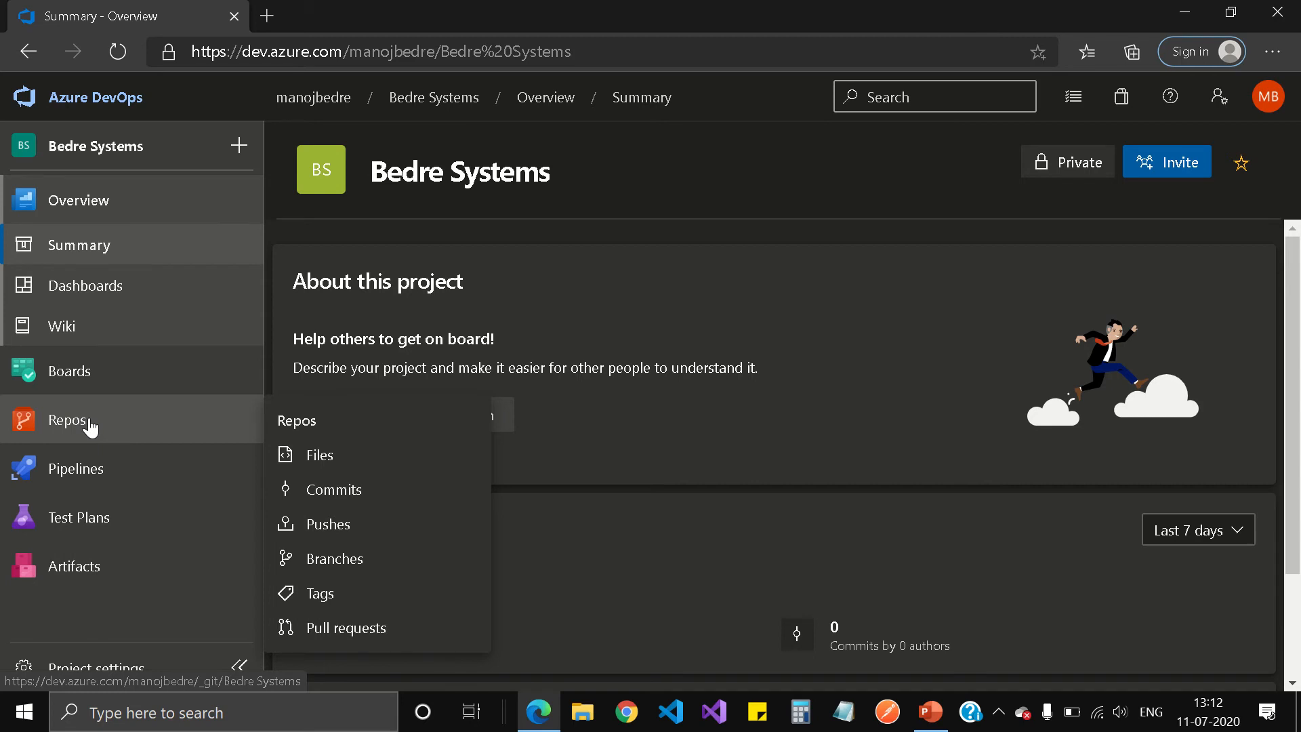
mouse_move(603, 14)
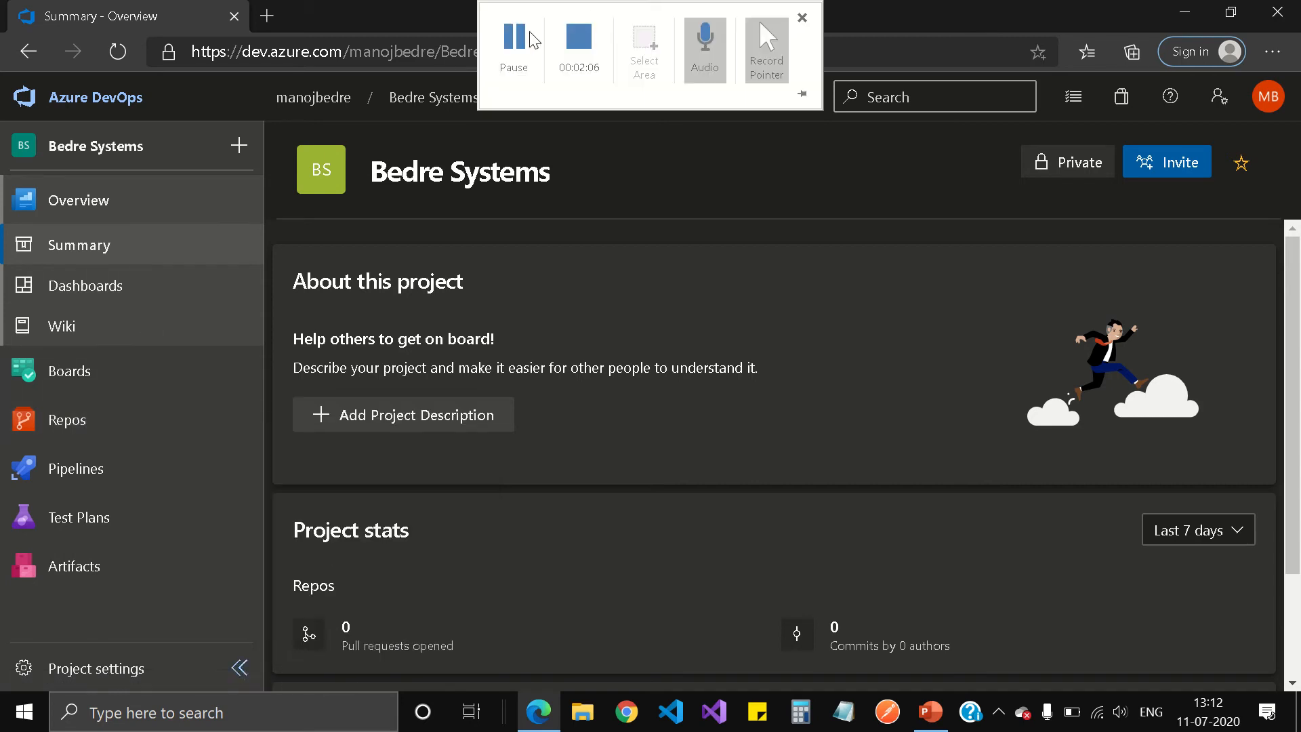
click(496, 58)
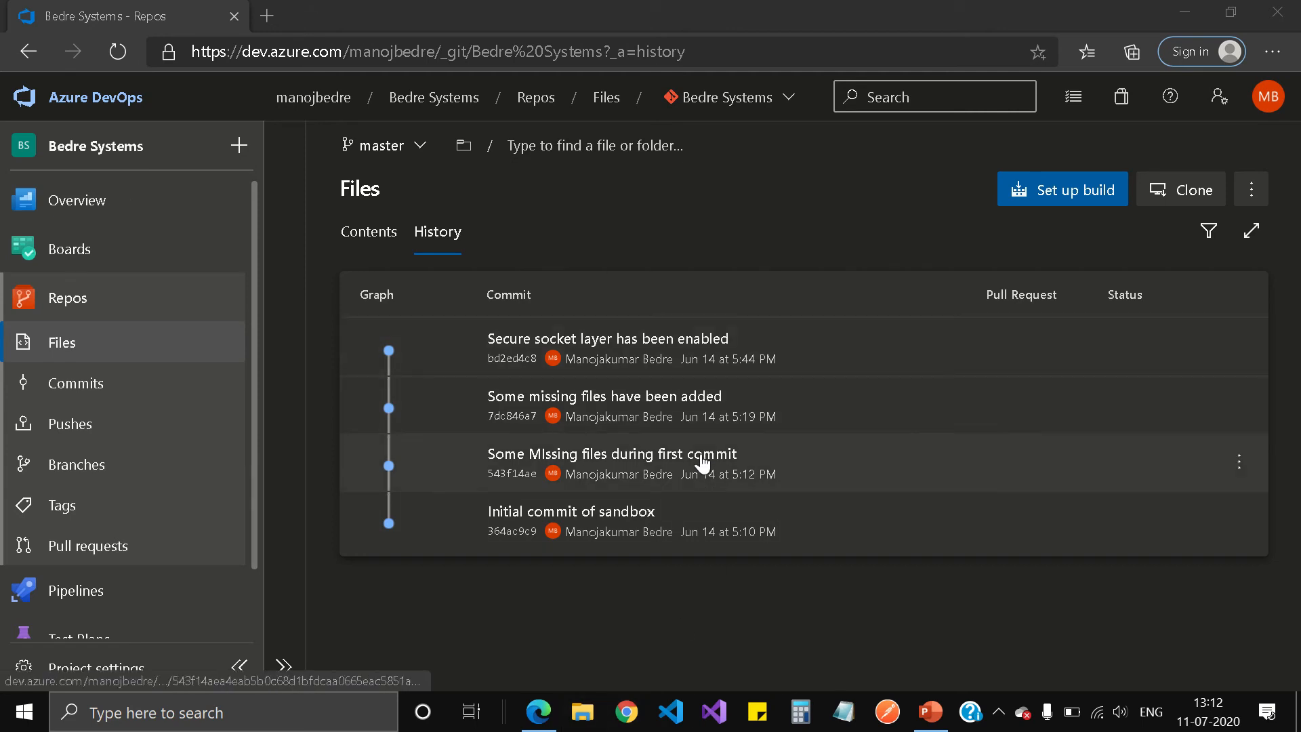
Create a Git repository named my-project with a README and .gitignore set to None.
click(790, 101)
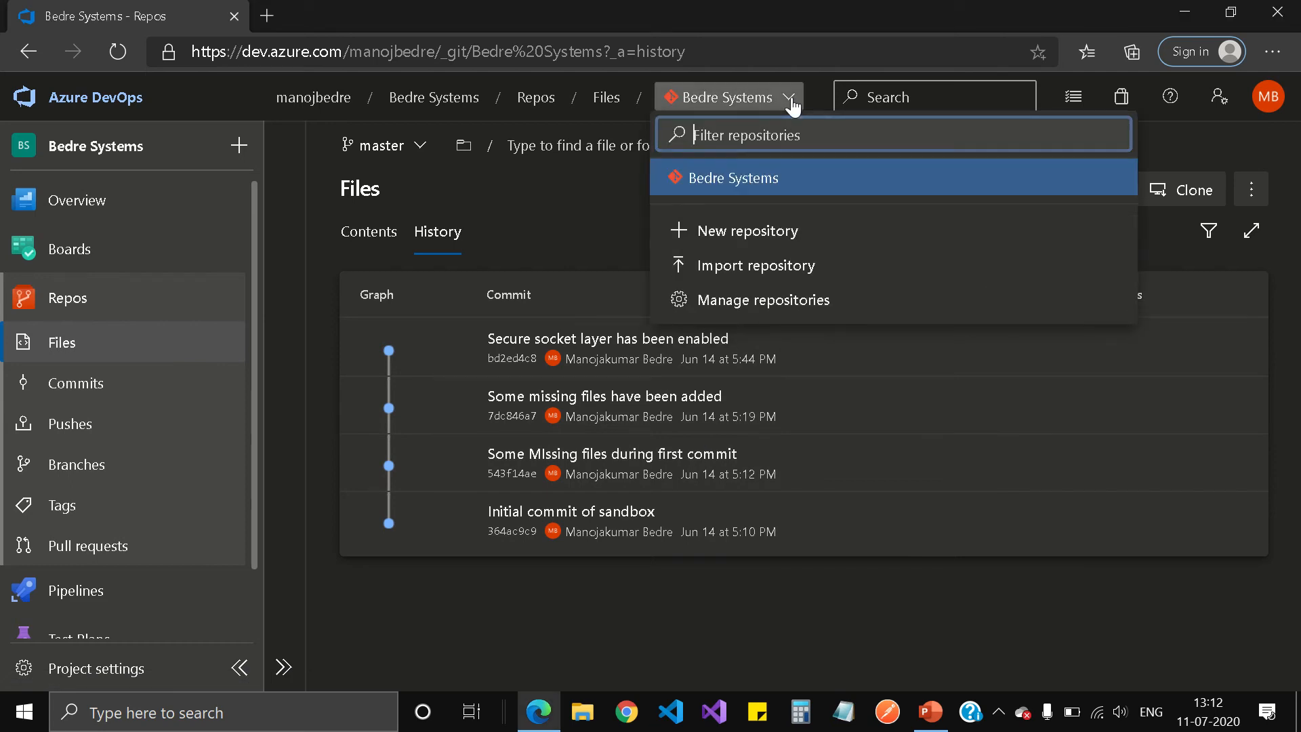
click(747, 231)
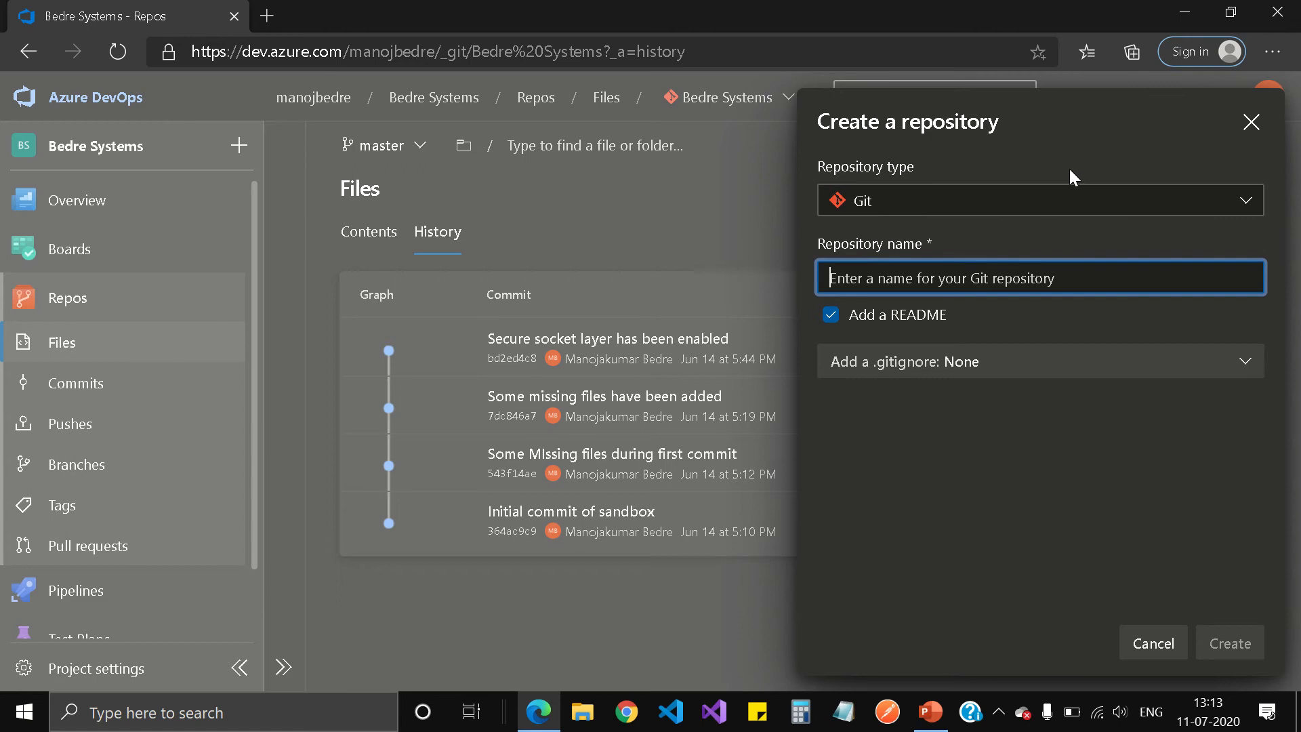
click(1247, 203)
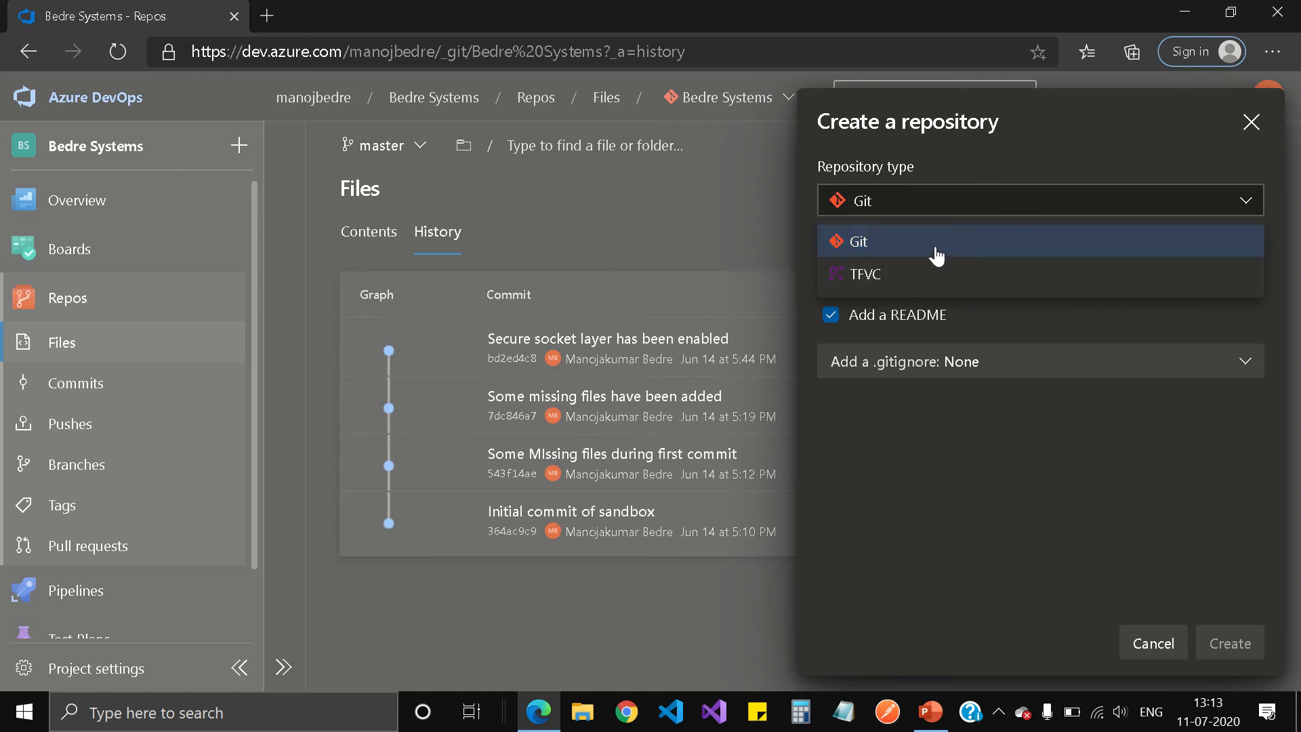
click(960, 244)
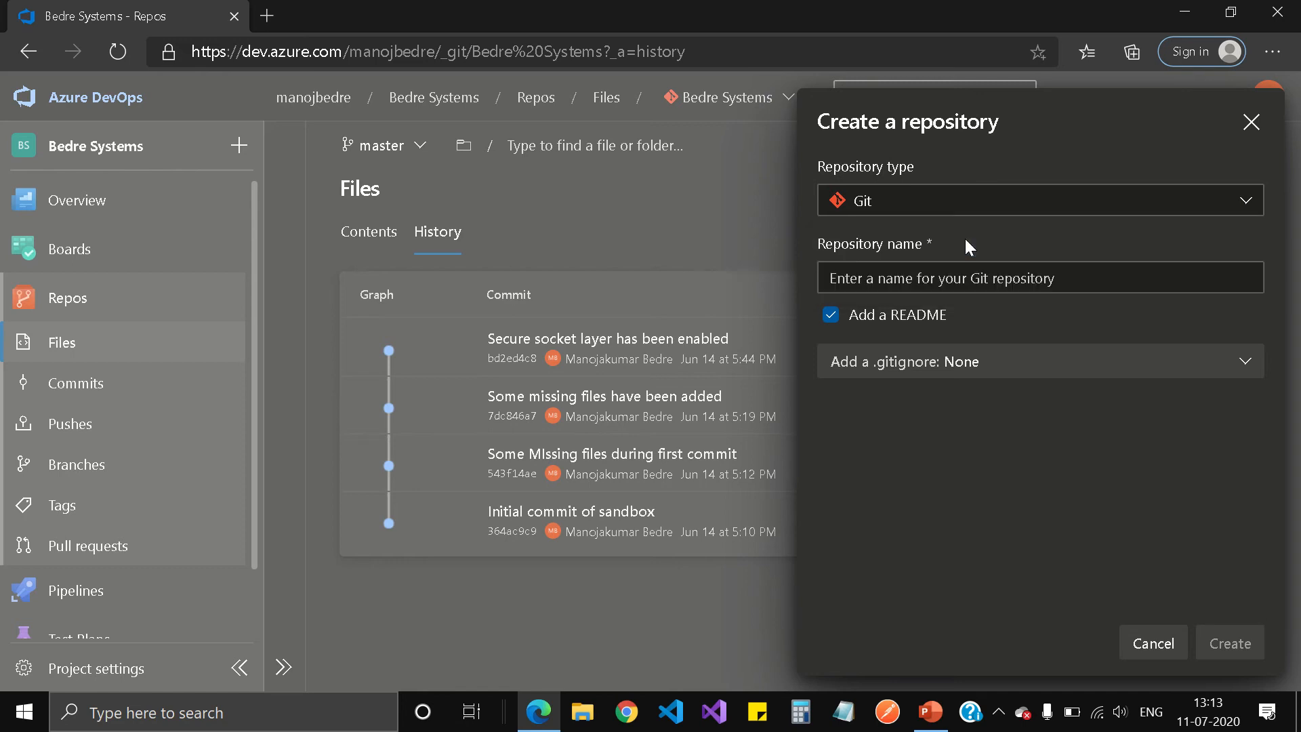
click(1062, 278)
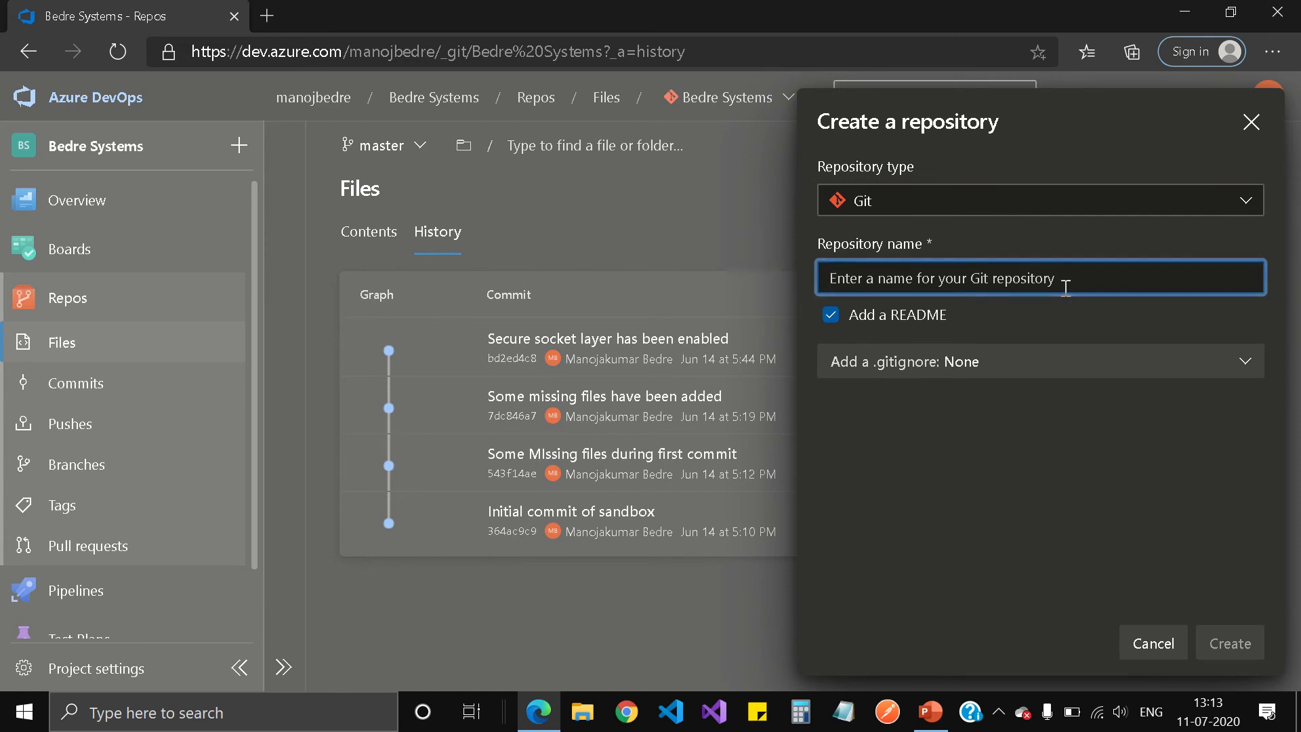
text(my-p)
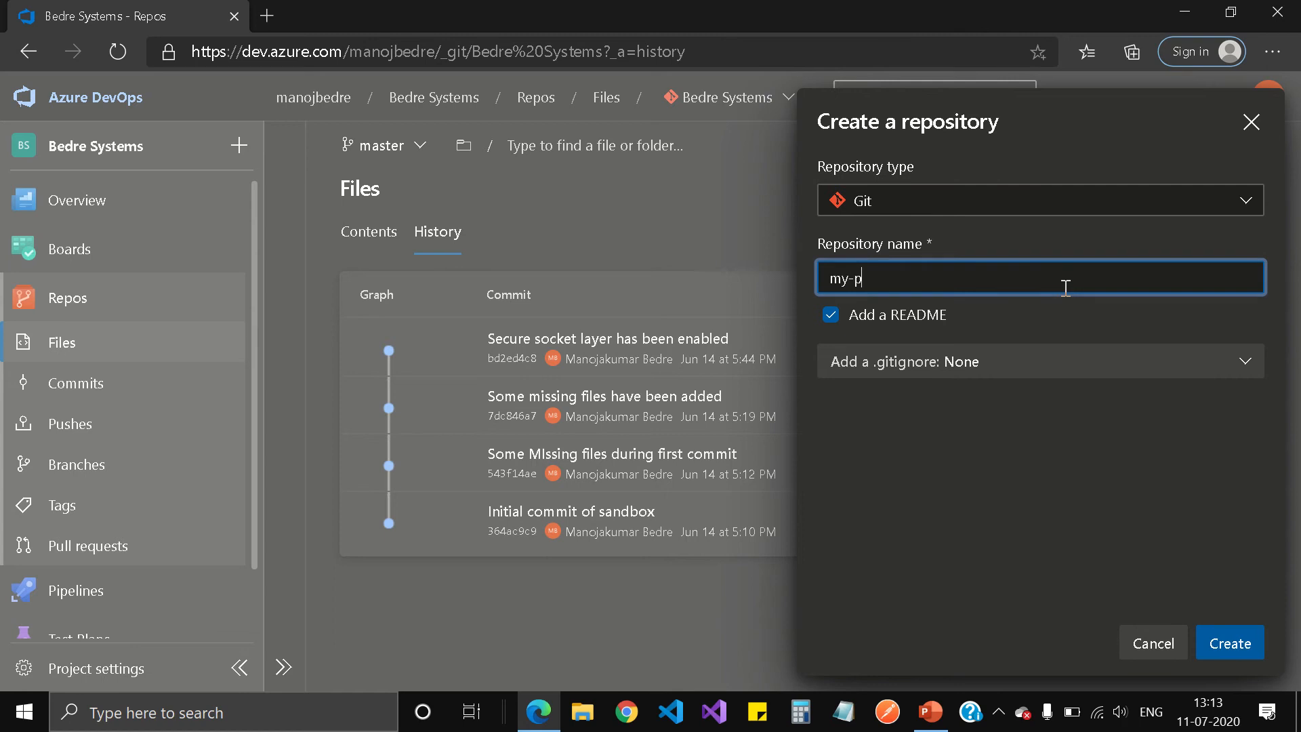
text(roject)
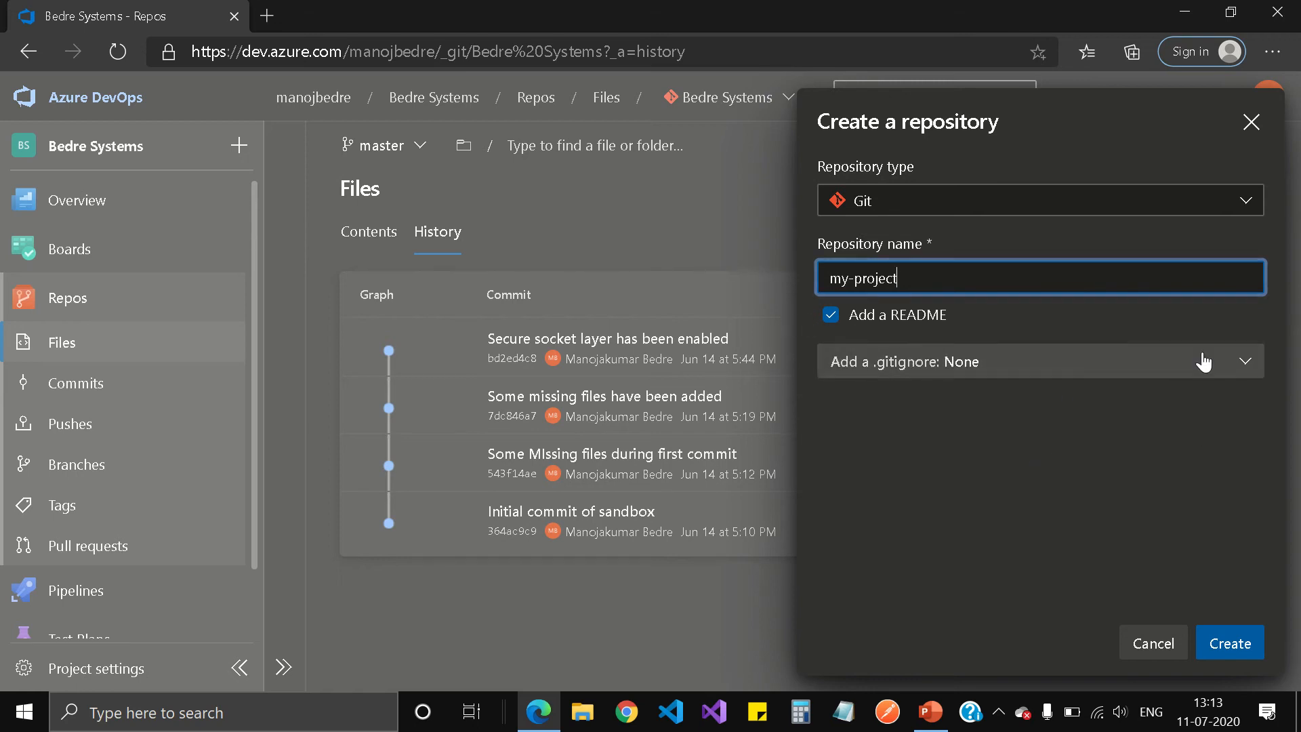
click(1251, 367)
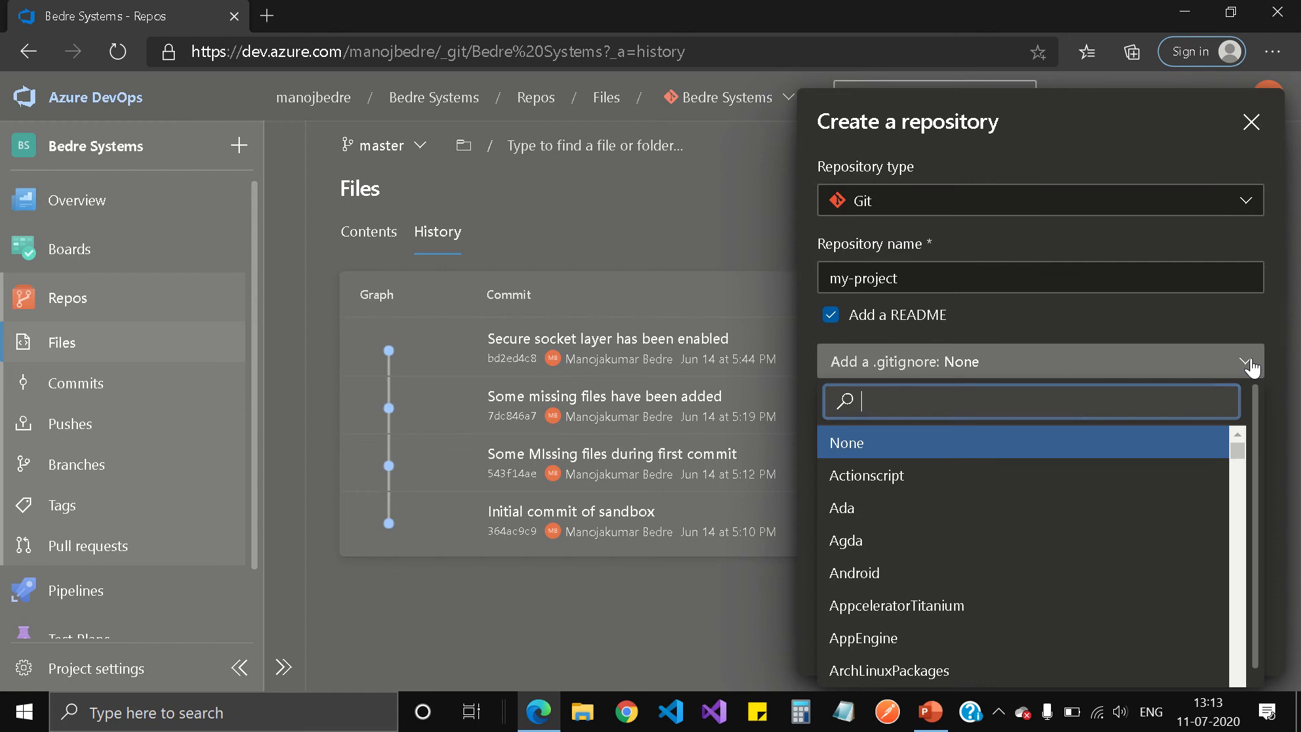
click(1093, 326)
click(831, 315)
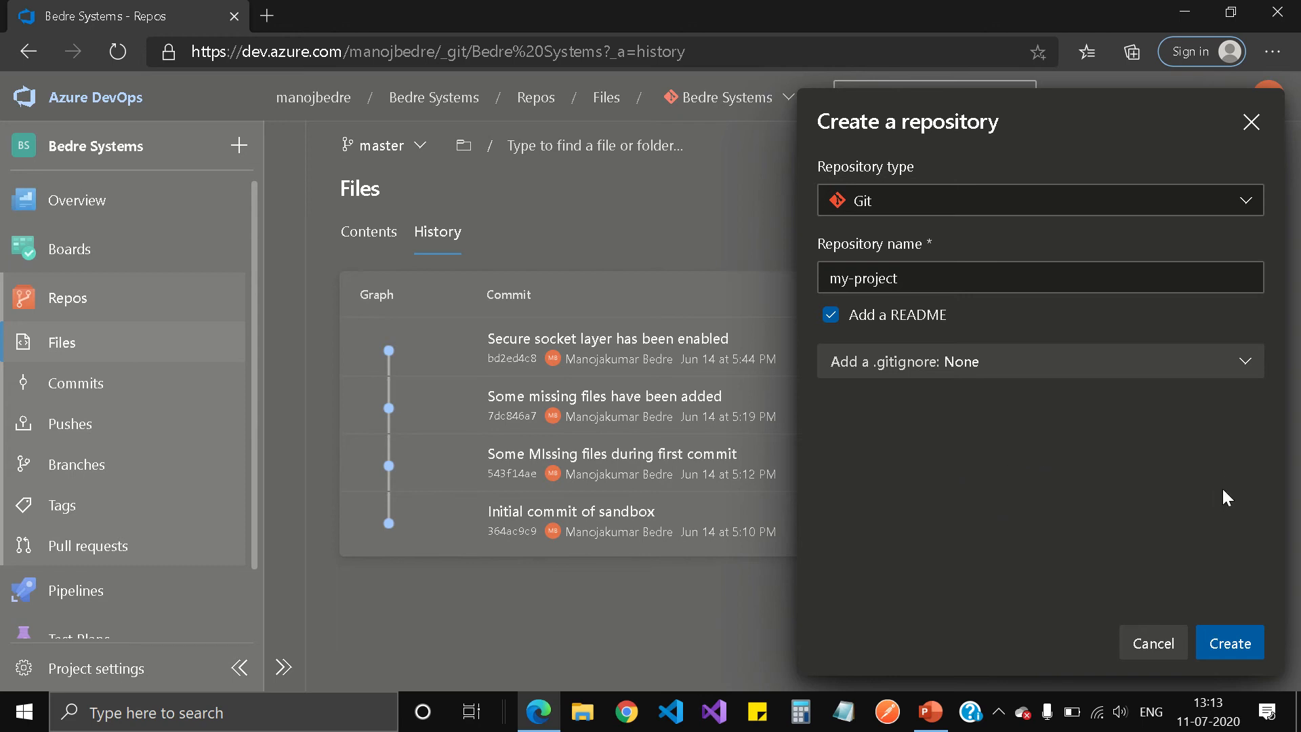
click(1232, 645)
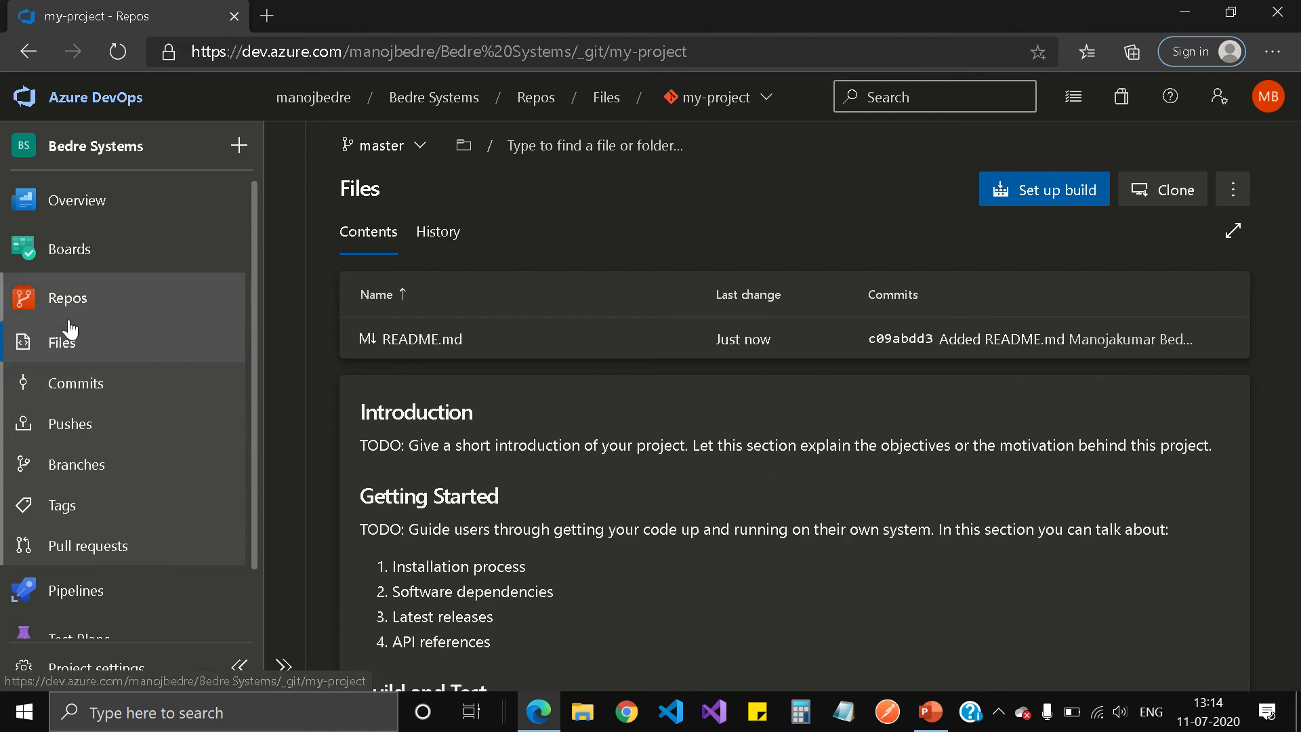
Browse my-project's history, commits, branches and tags pages.
click(100, 351)
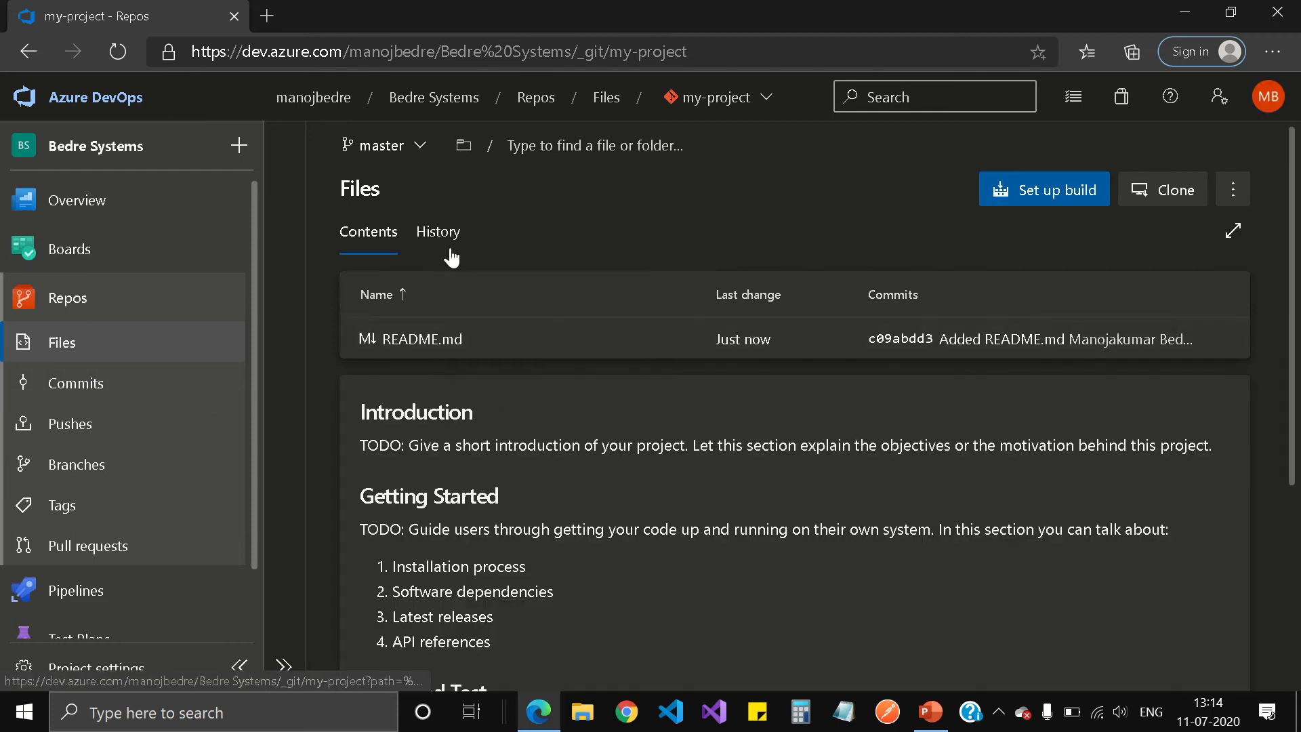
click(433, 228)
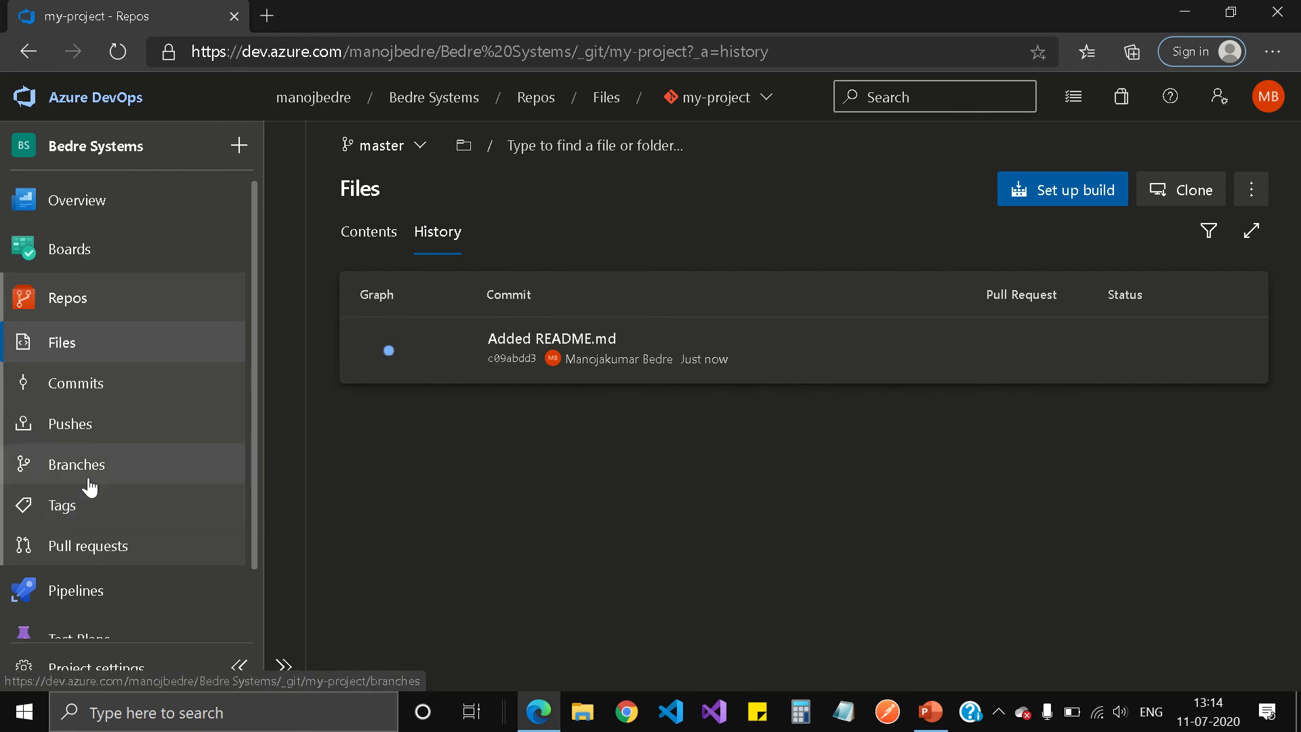
click(88, 384)
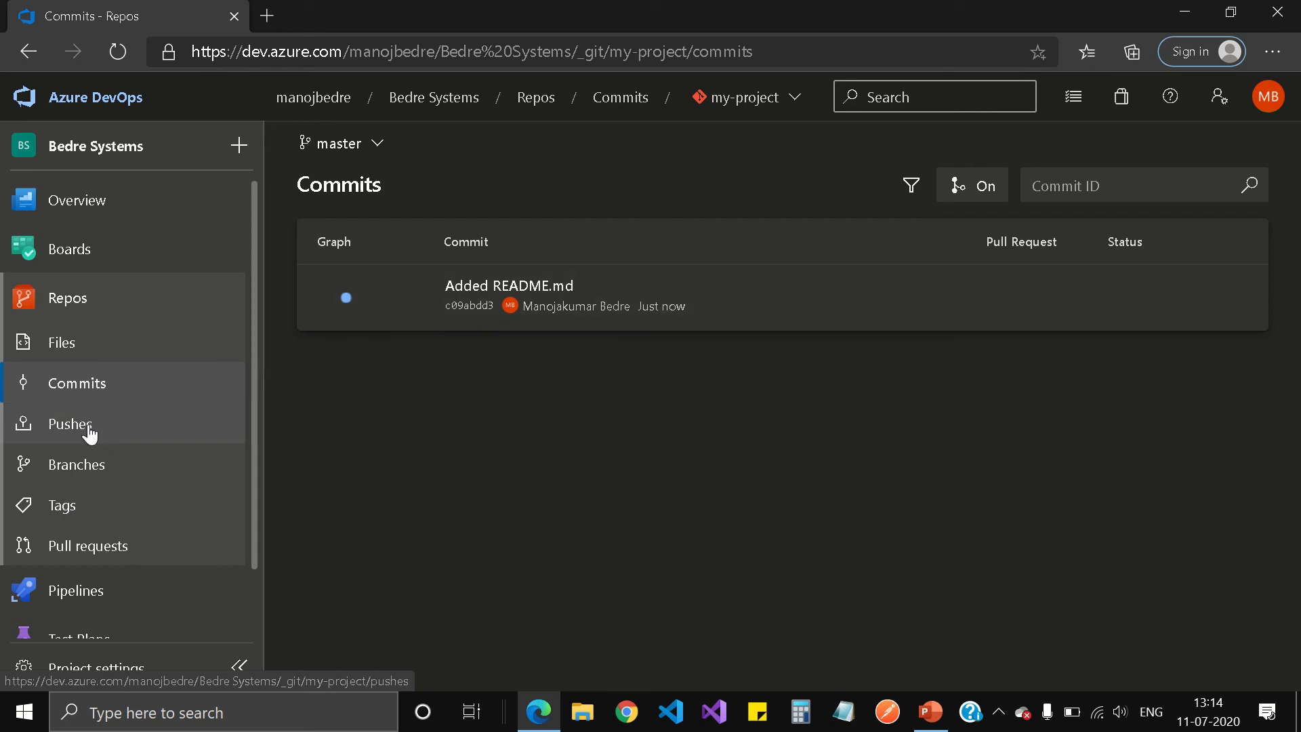
click(101, 463)
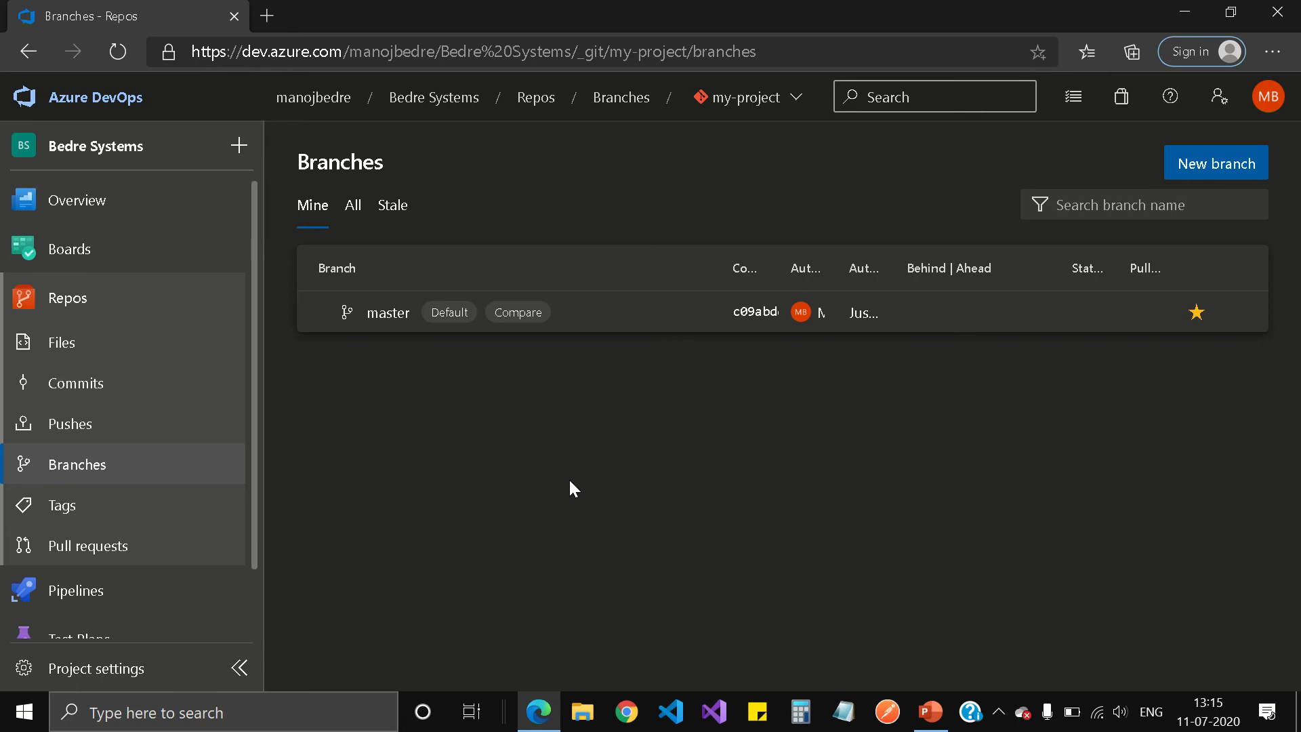
click(104, 508)
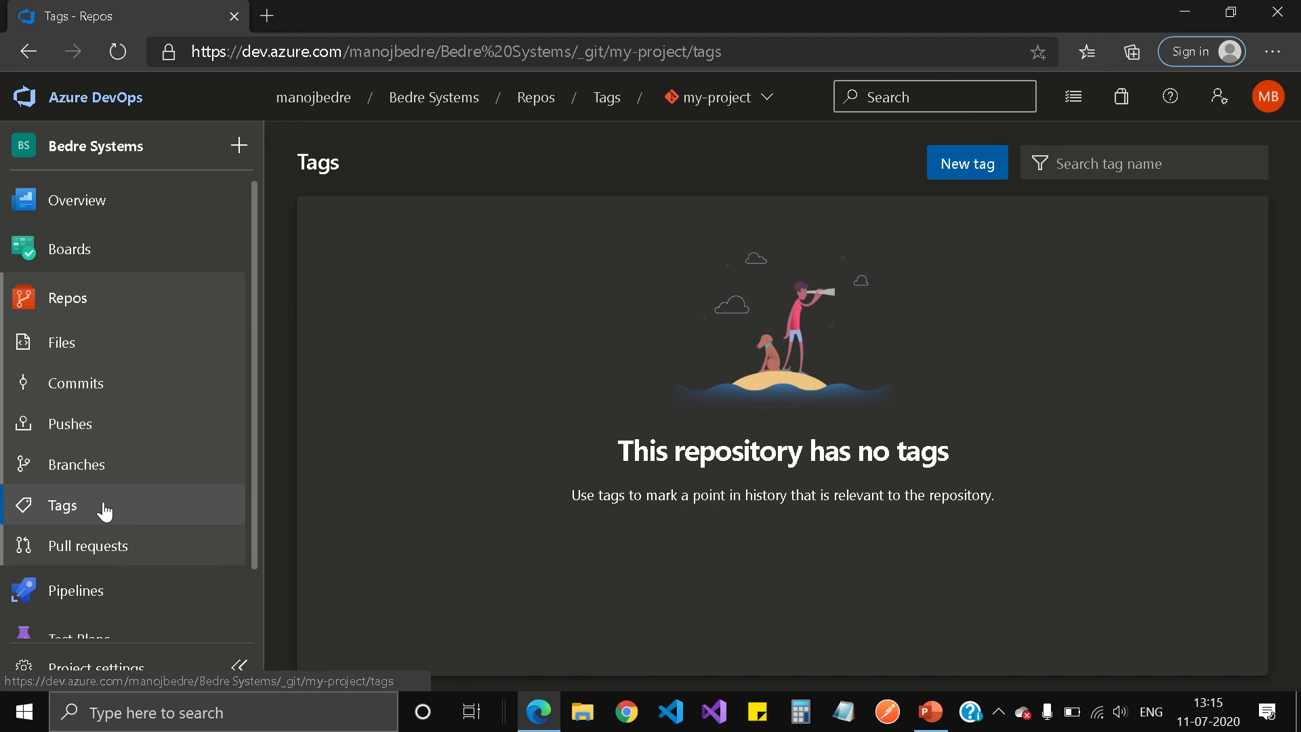
Check the pull requests and branches again, then return to the README.md files view.
click(123, 551)
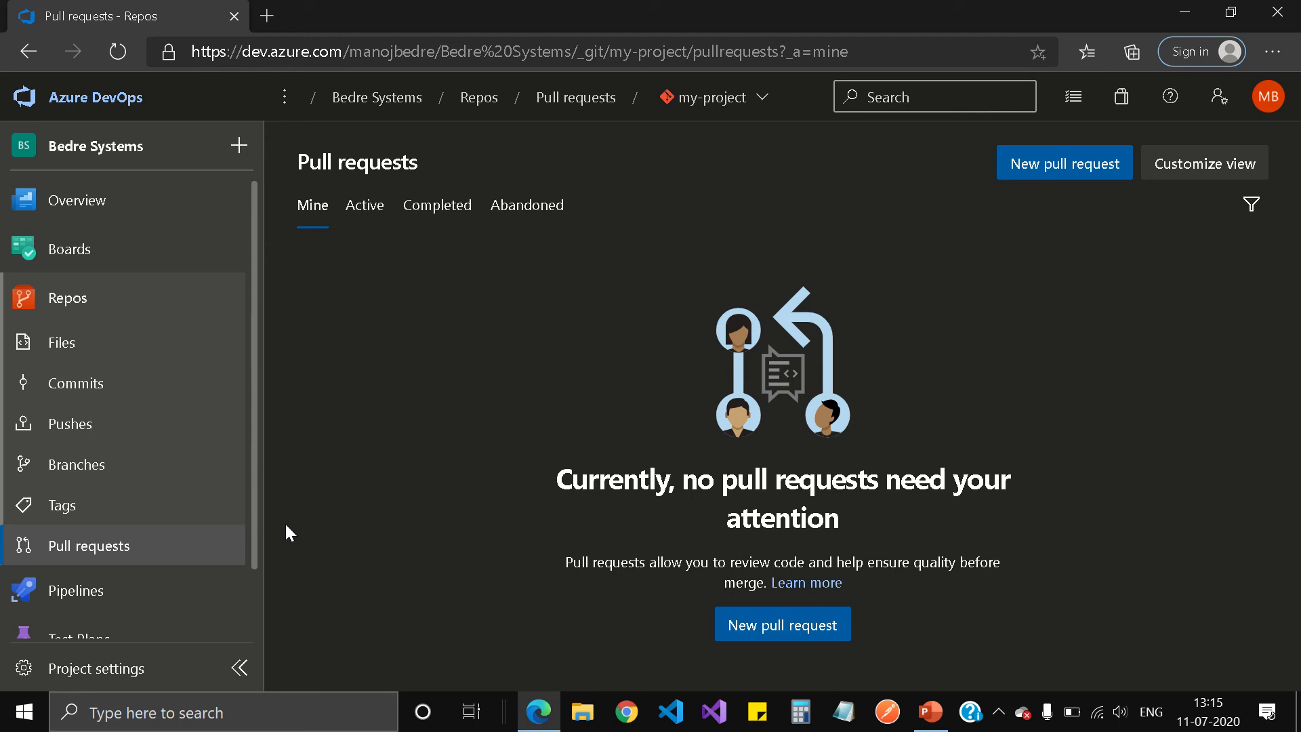
click(79, 468)
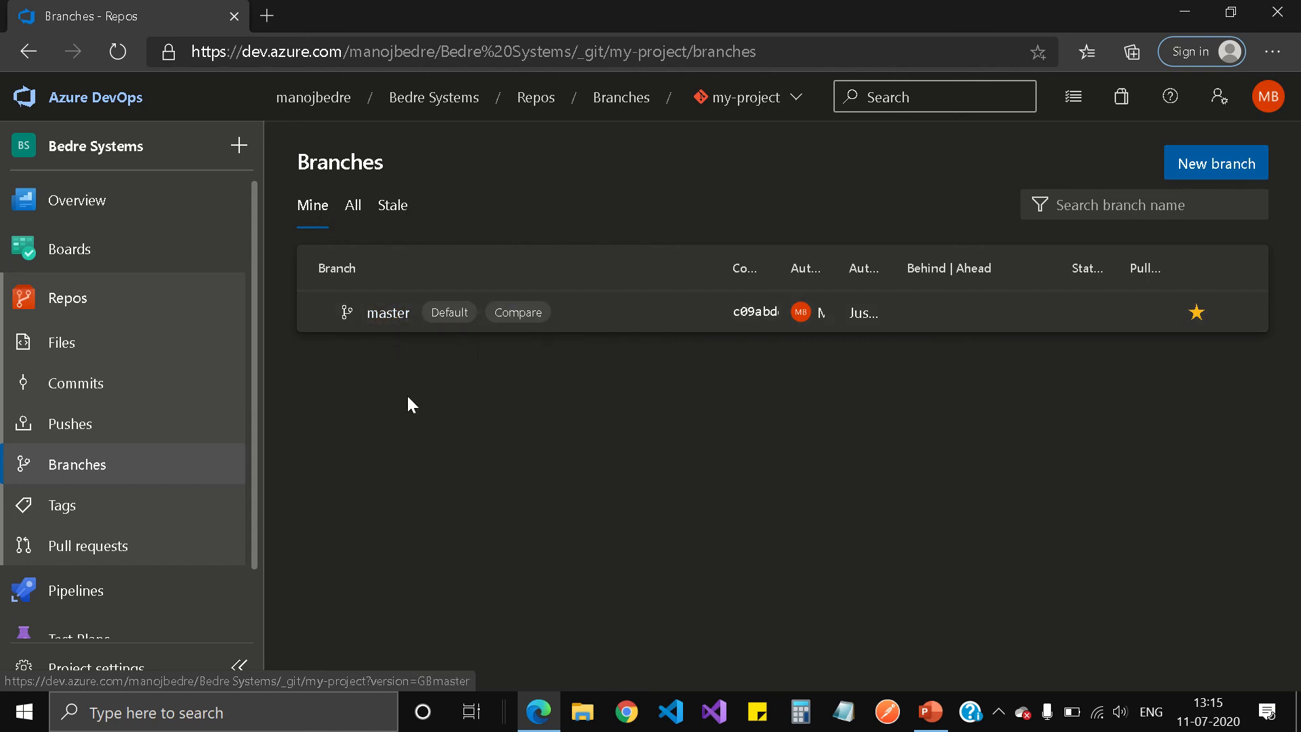
click(140, 550)
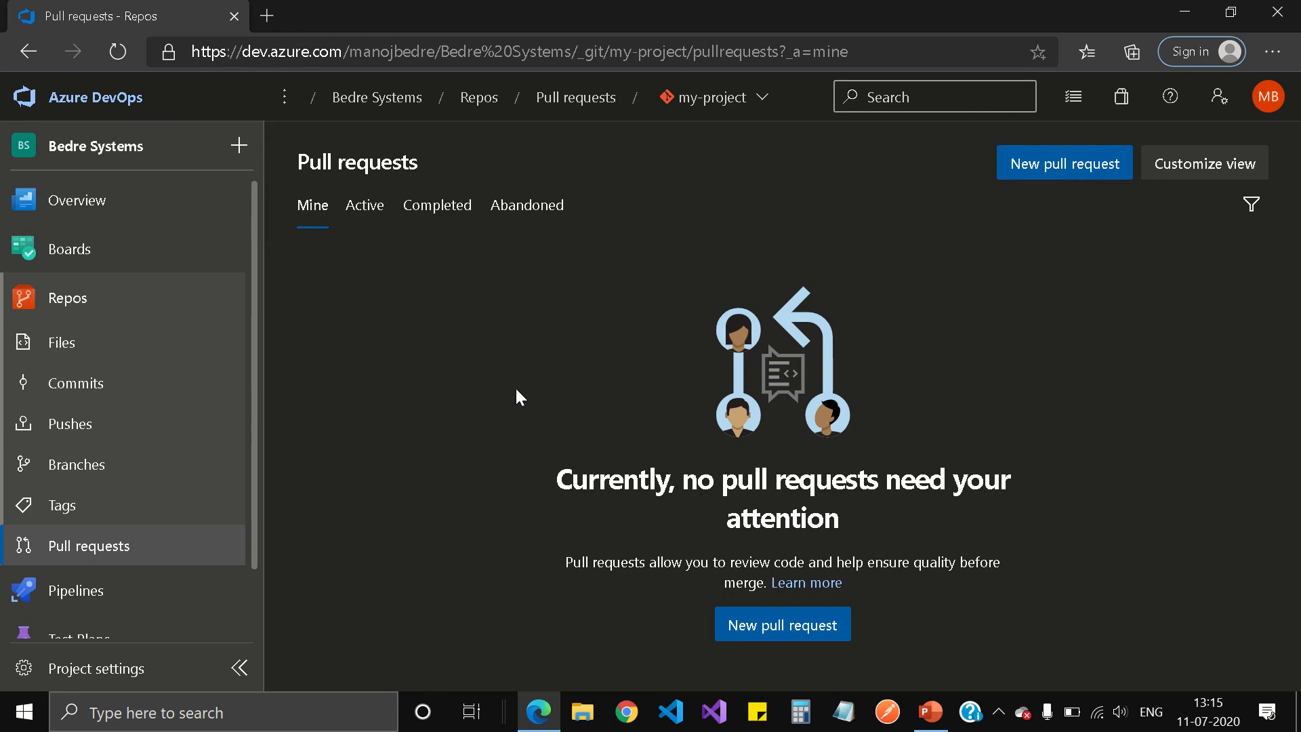
click(93, 298)
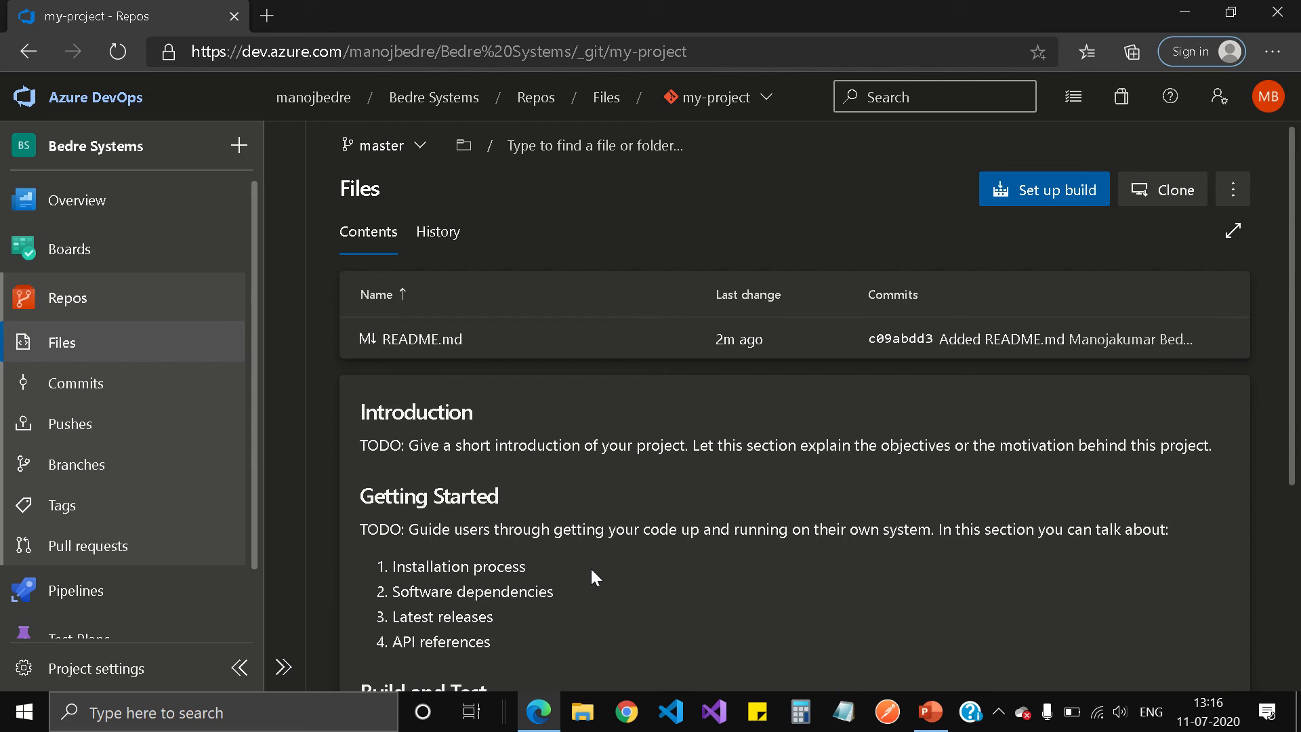
mouse_move(515, 13)
click(514, 48)
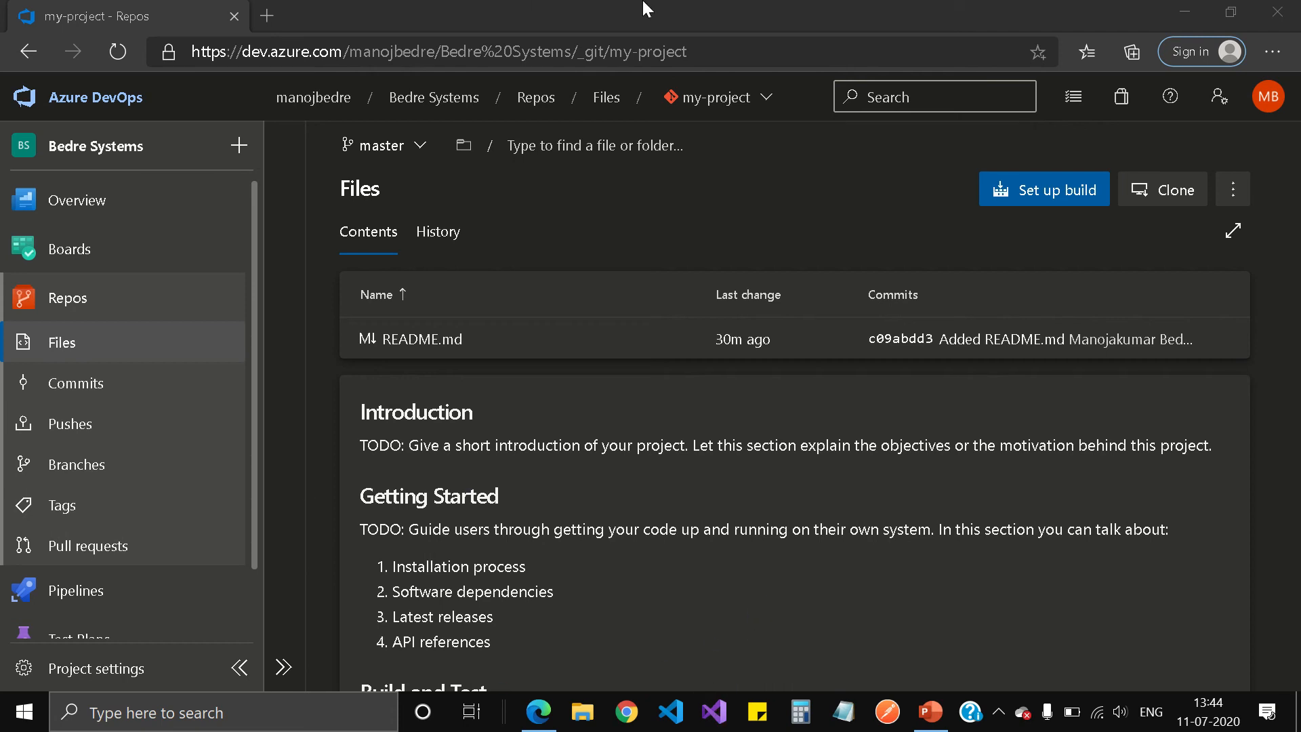
mouse_move(618, 4)
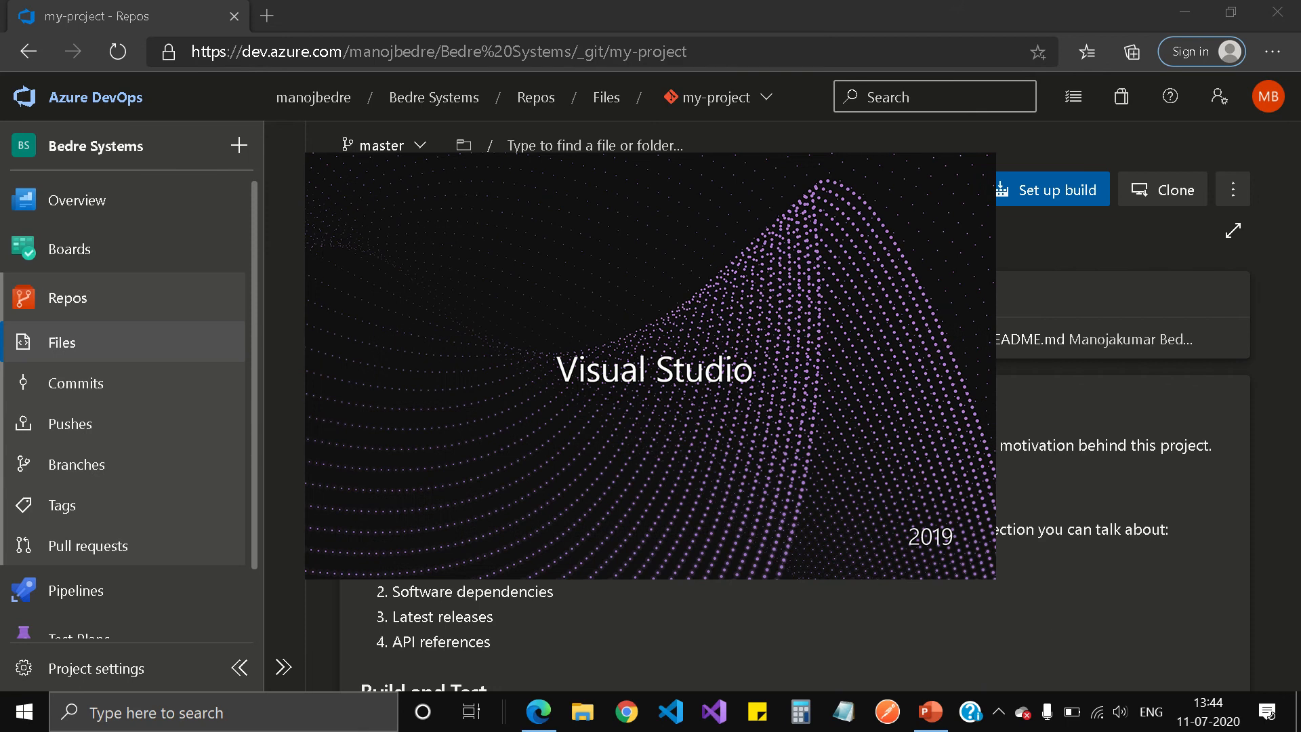
mouse_move(501, 4)
click(501, 46)
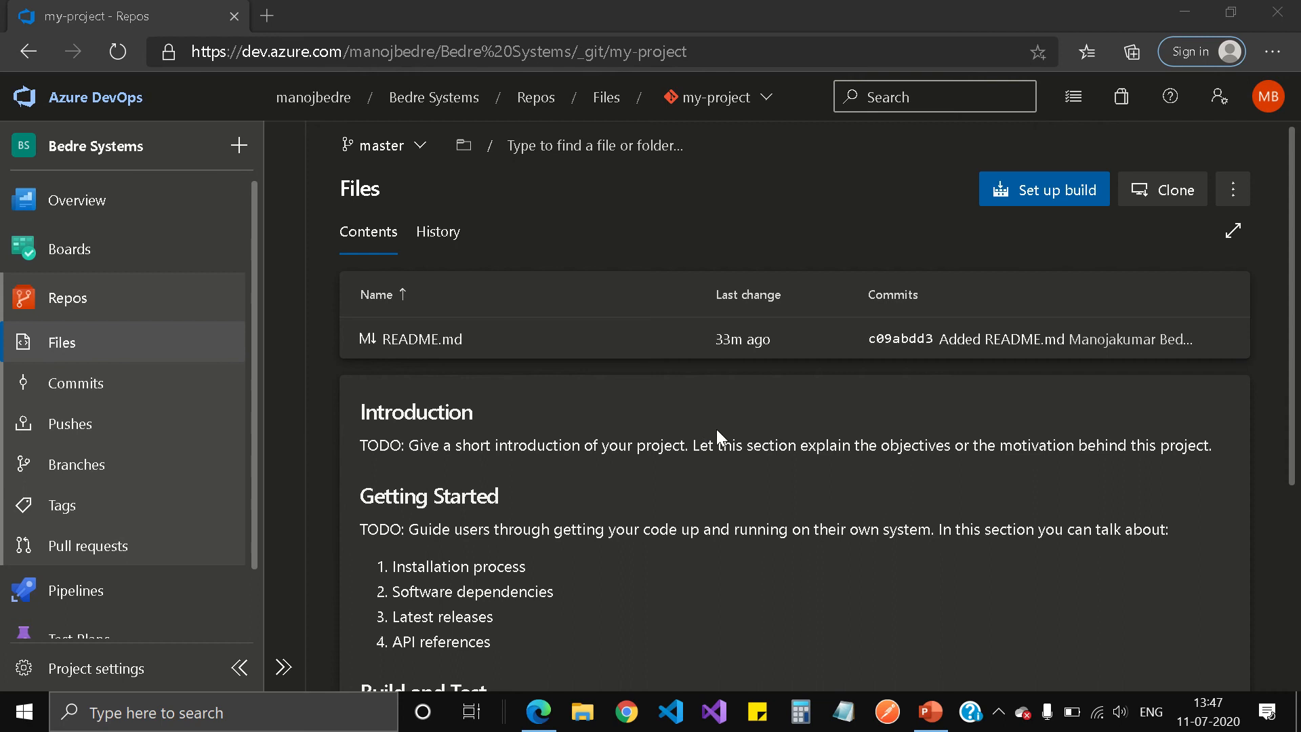
click(1176, 191)
Clone my-project with Visual Studio chosen from the IDE list.
click(1176, 189)
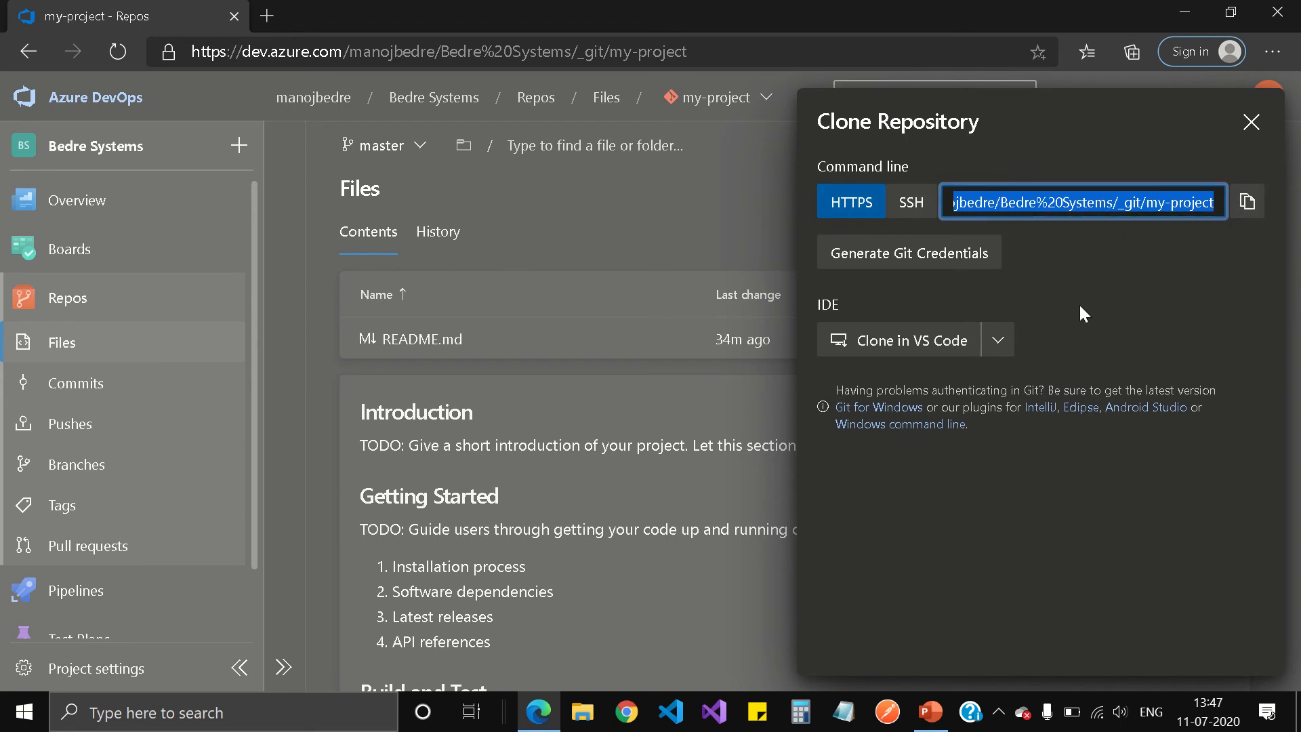
click(998, 342)
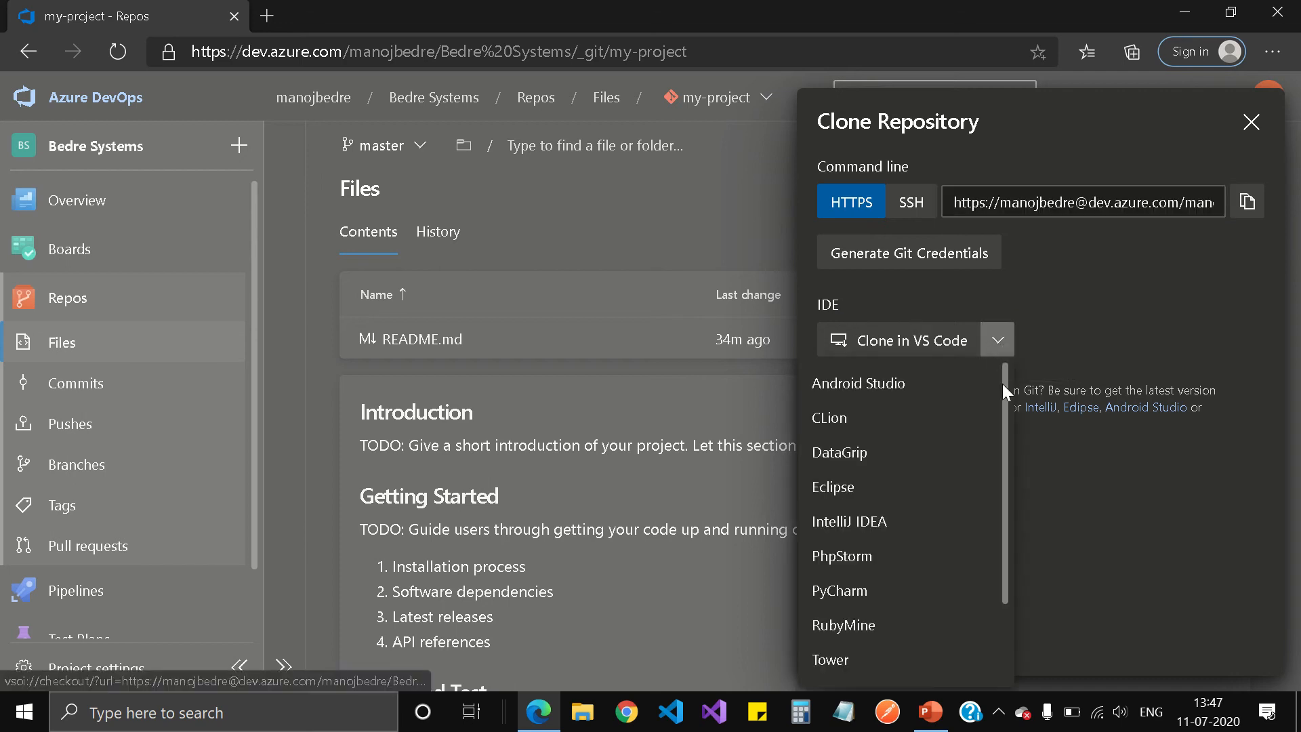
drag(1004, 386, 1010, 501)
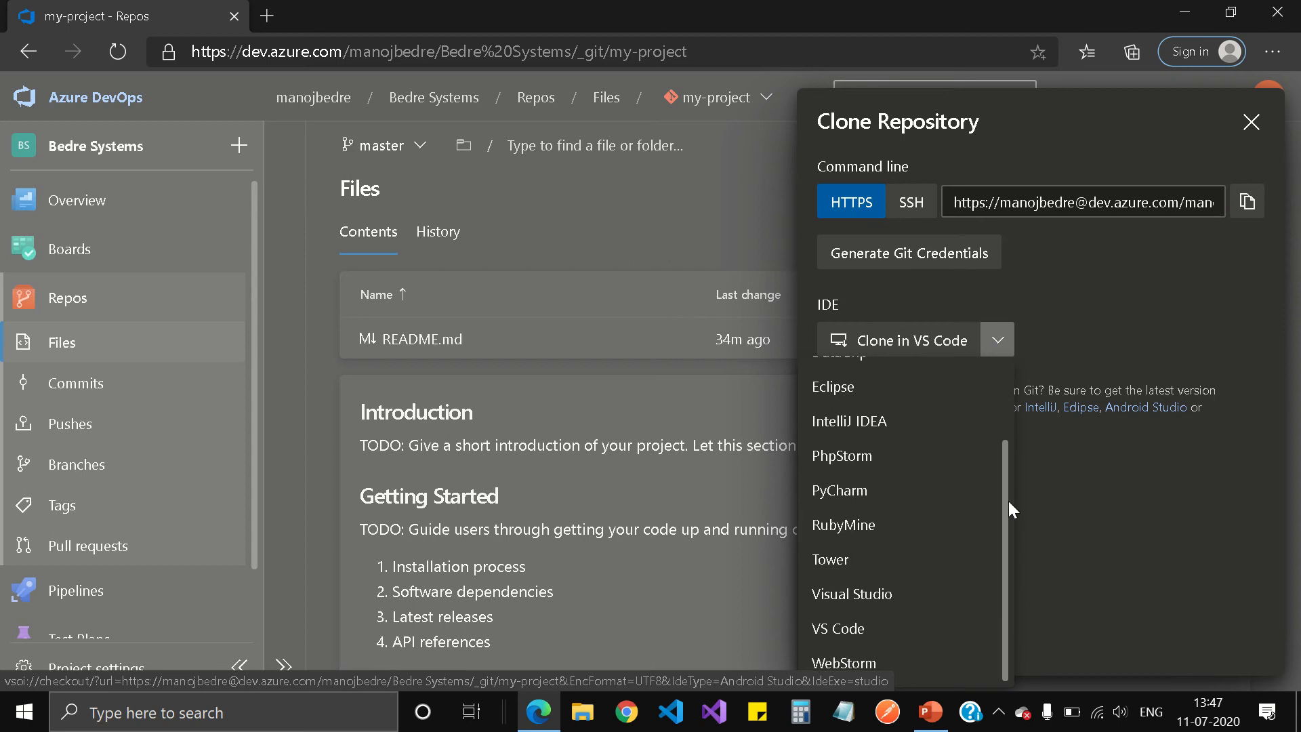
click(862, 602)
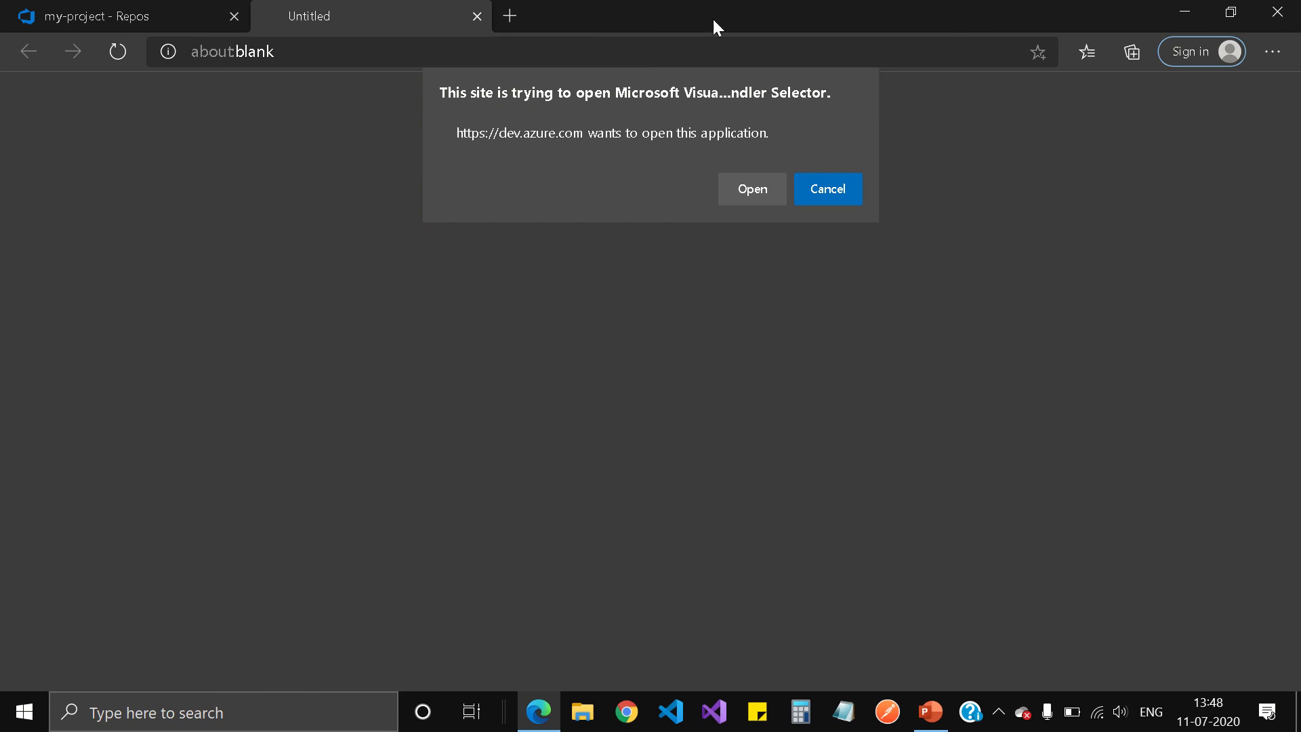
Allow Edge to open Microsoft Visual Studio from the site.
mouse_move(679, 3)
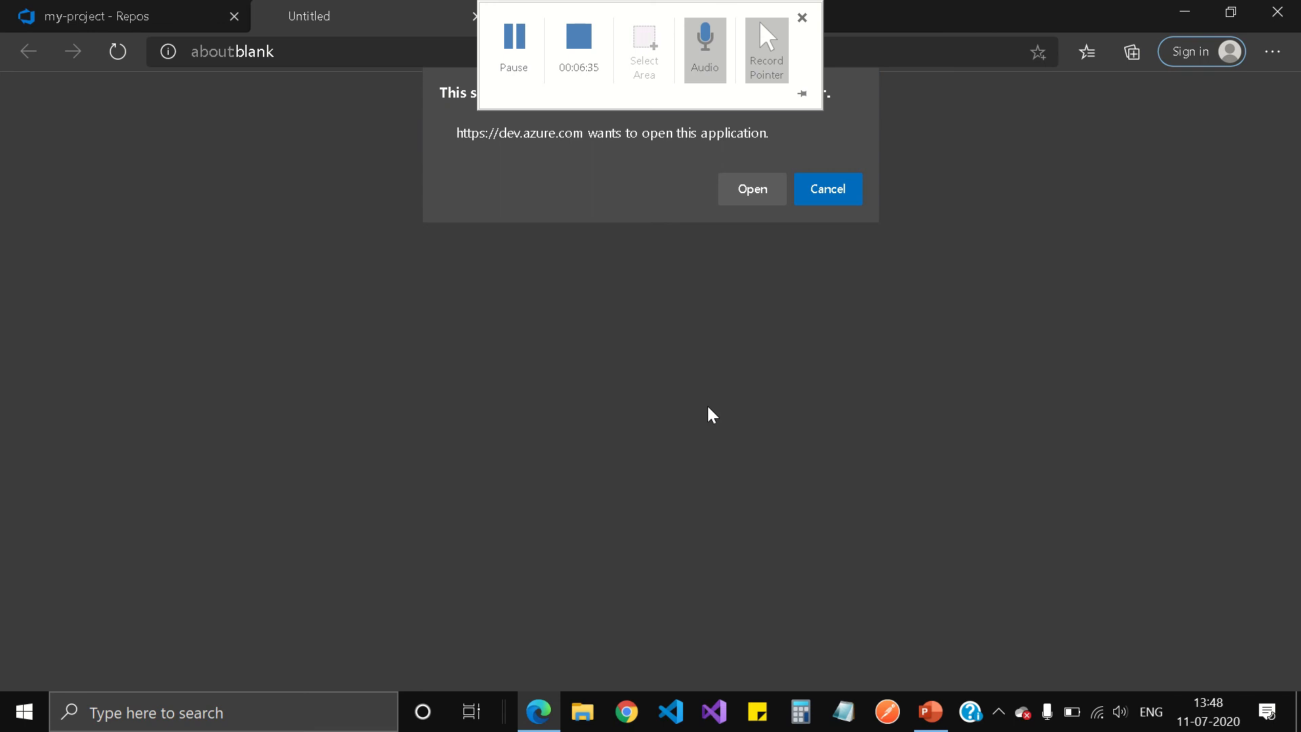
click(749, 189)
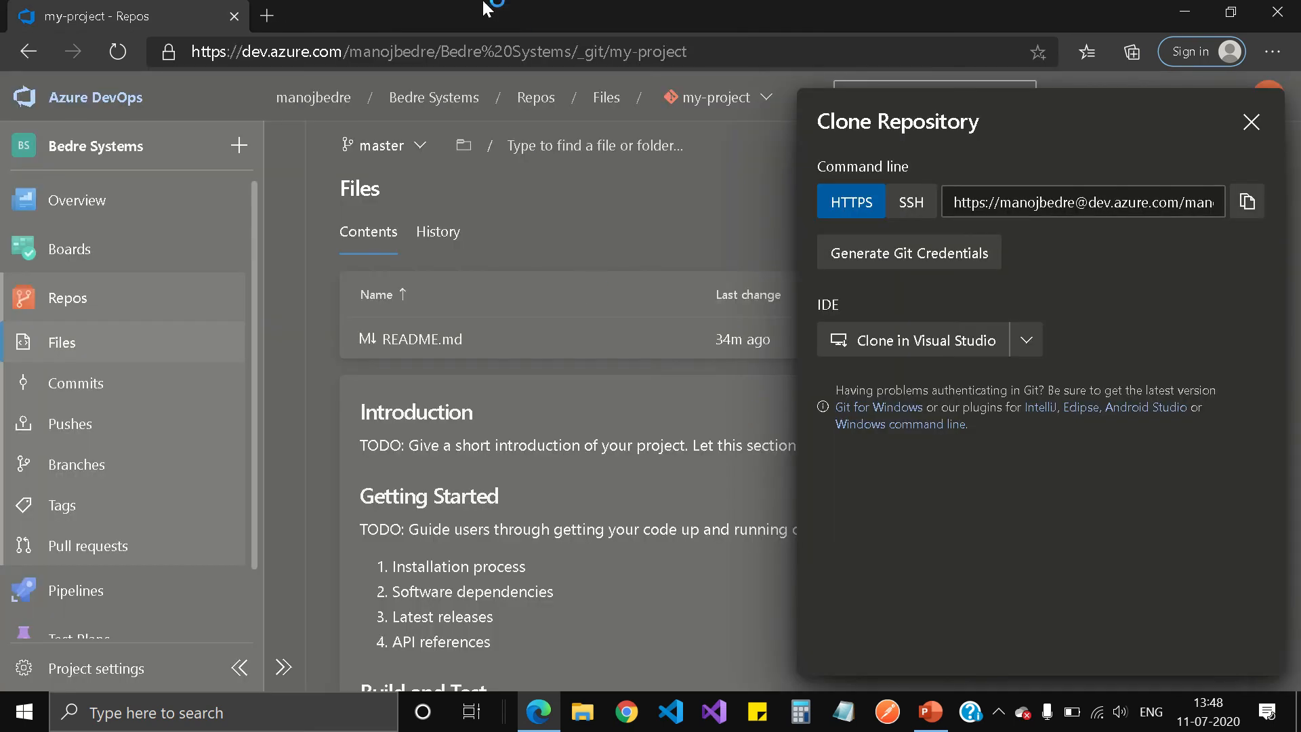
mouse_move(493, 8)
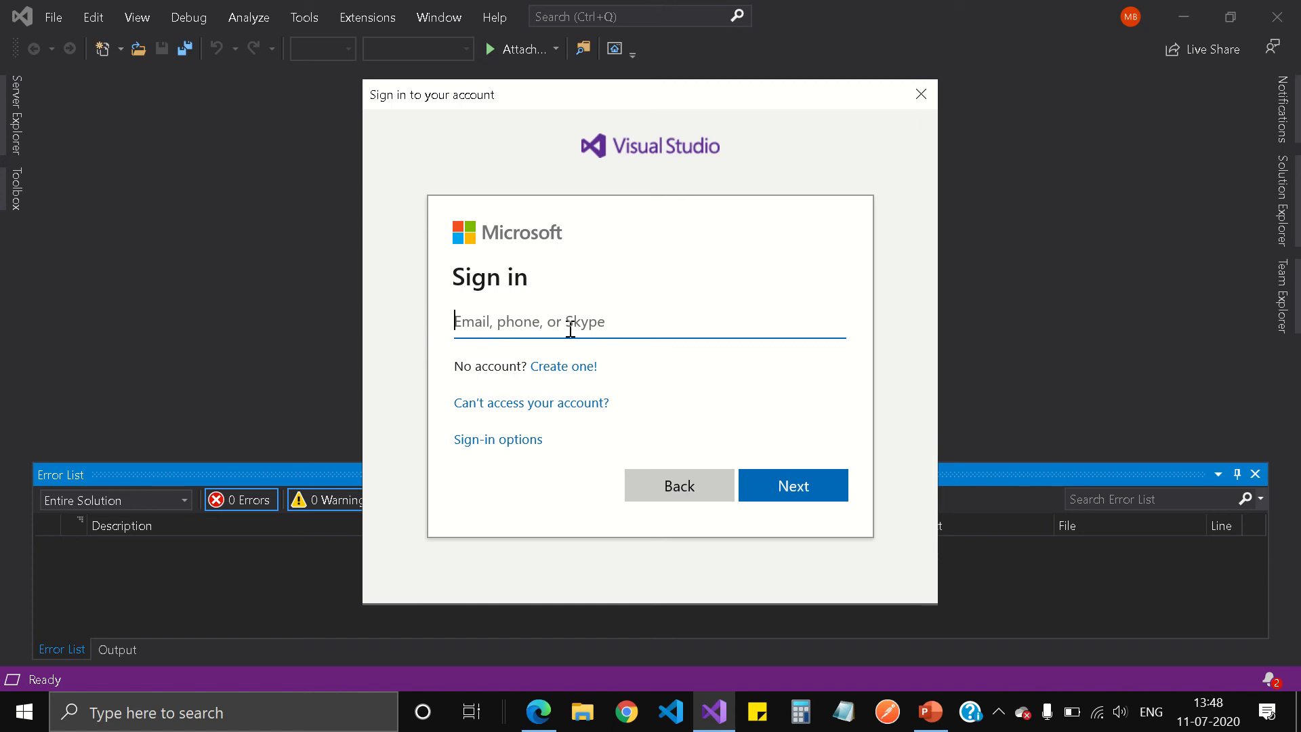
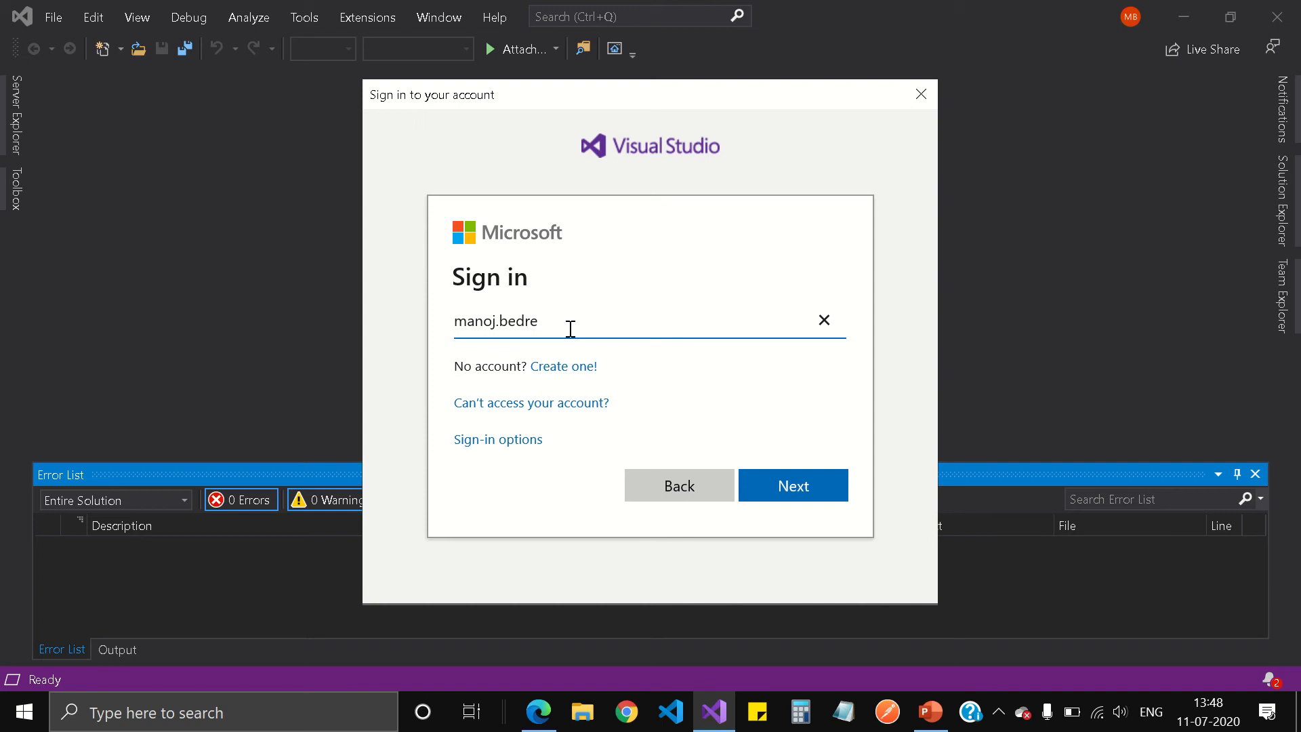
Sign in to Visual Studio with the Microsoft account e-mail and password.
click(790, 484)
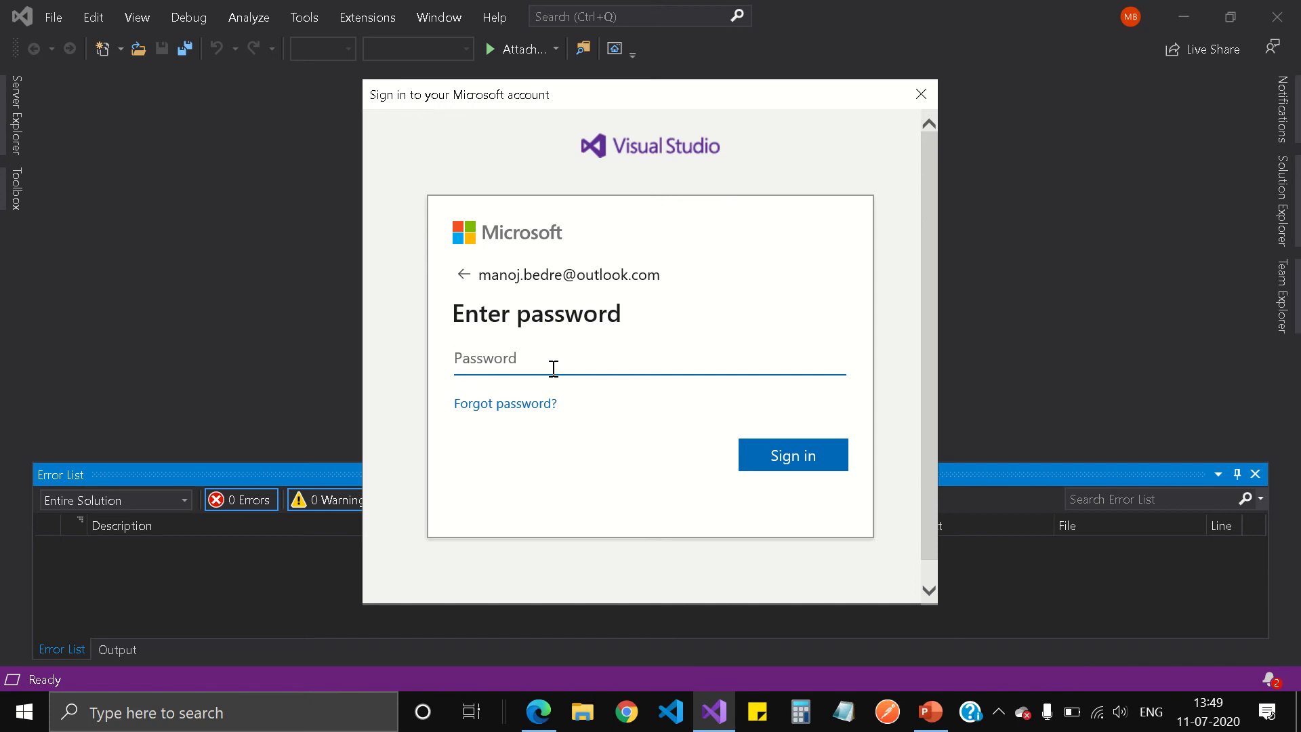
text(••••••)
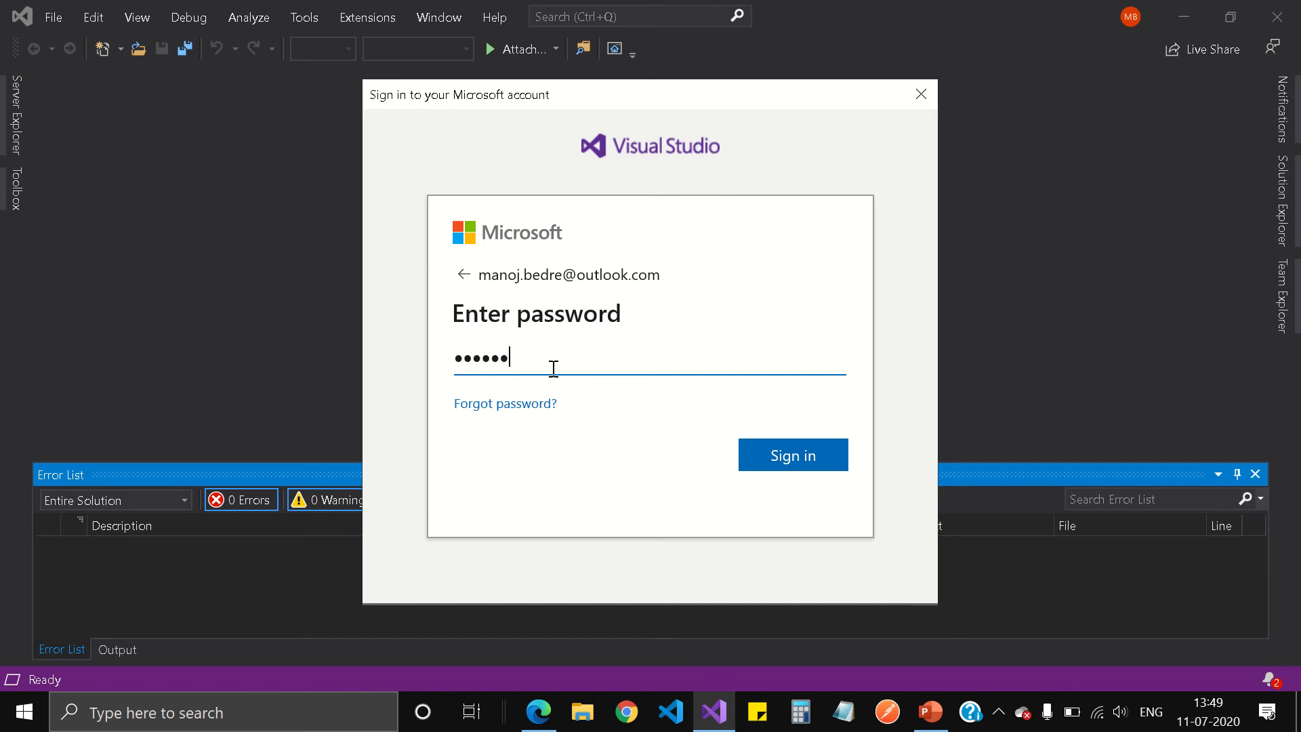
text(••••••••••)
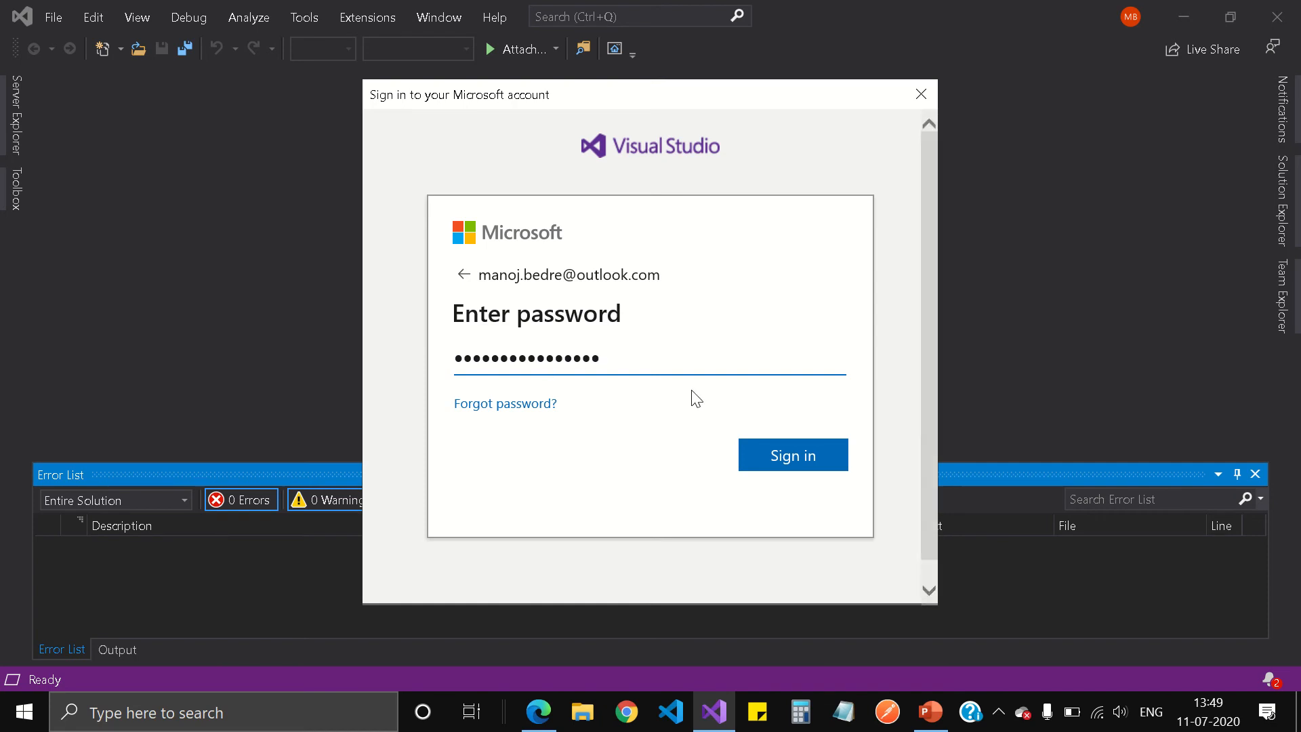
click(784, 455)
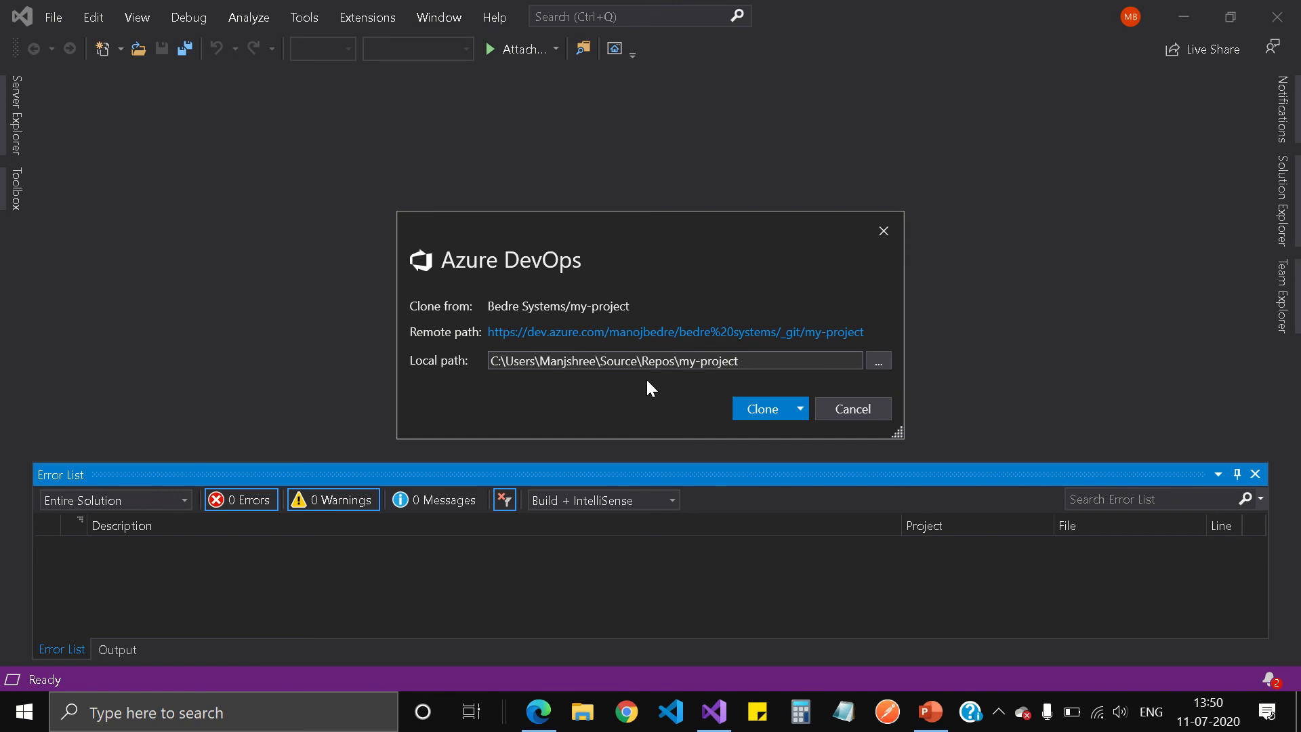
Create folder my-project-repo on C:, set it as the local path, and run a plain clone.
click(876, 362)
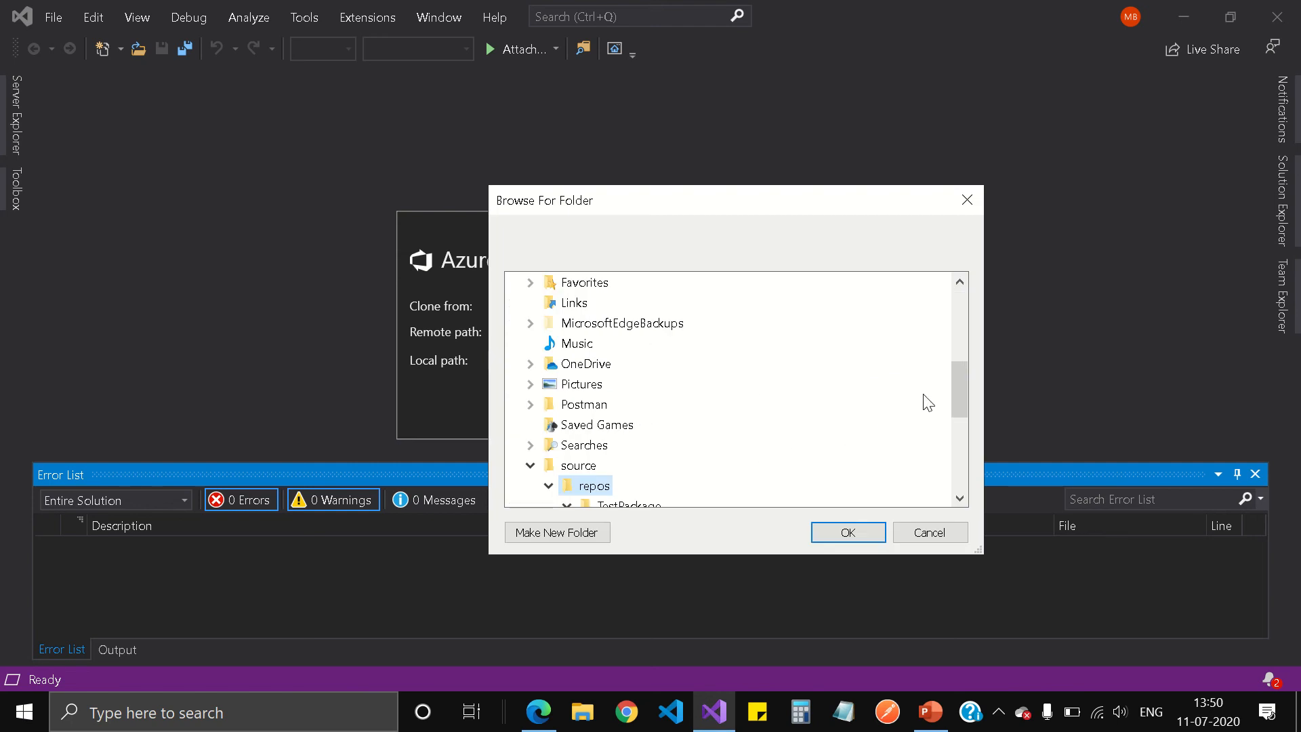
click(531, 465)
scroll(698, 451, down, 3)
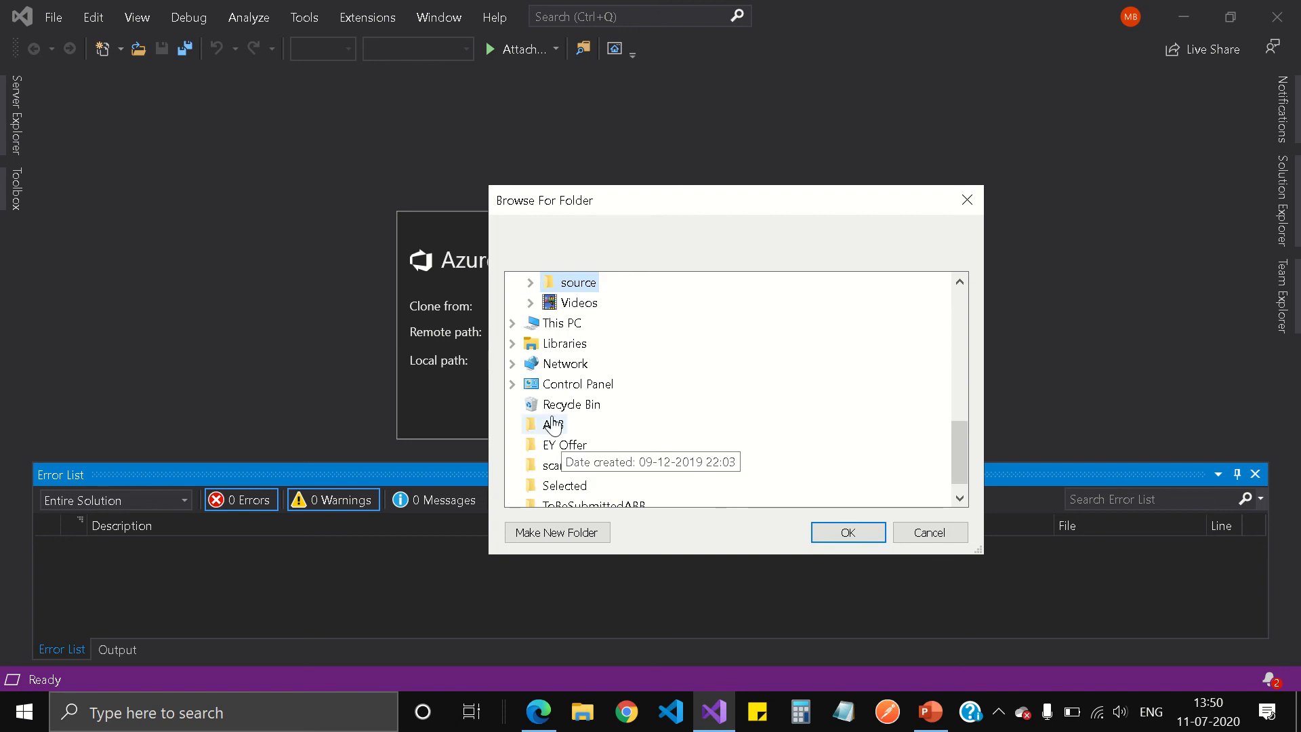
click(563, 323)
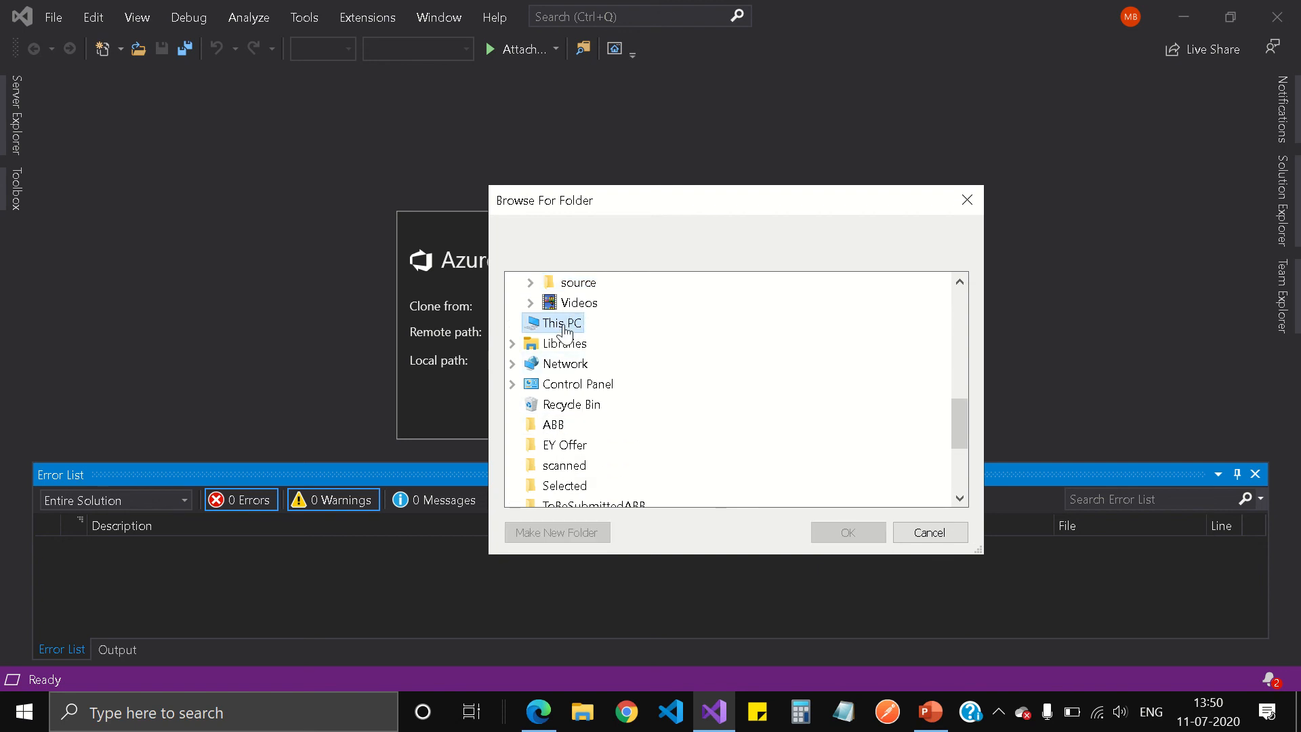
click(600, 464)
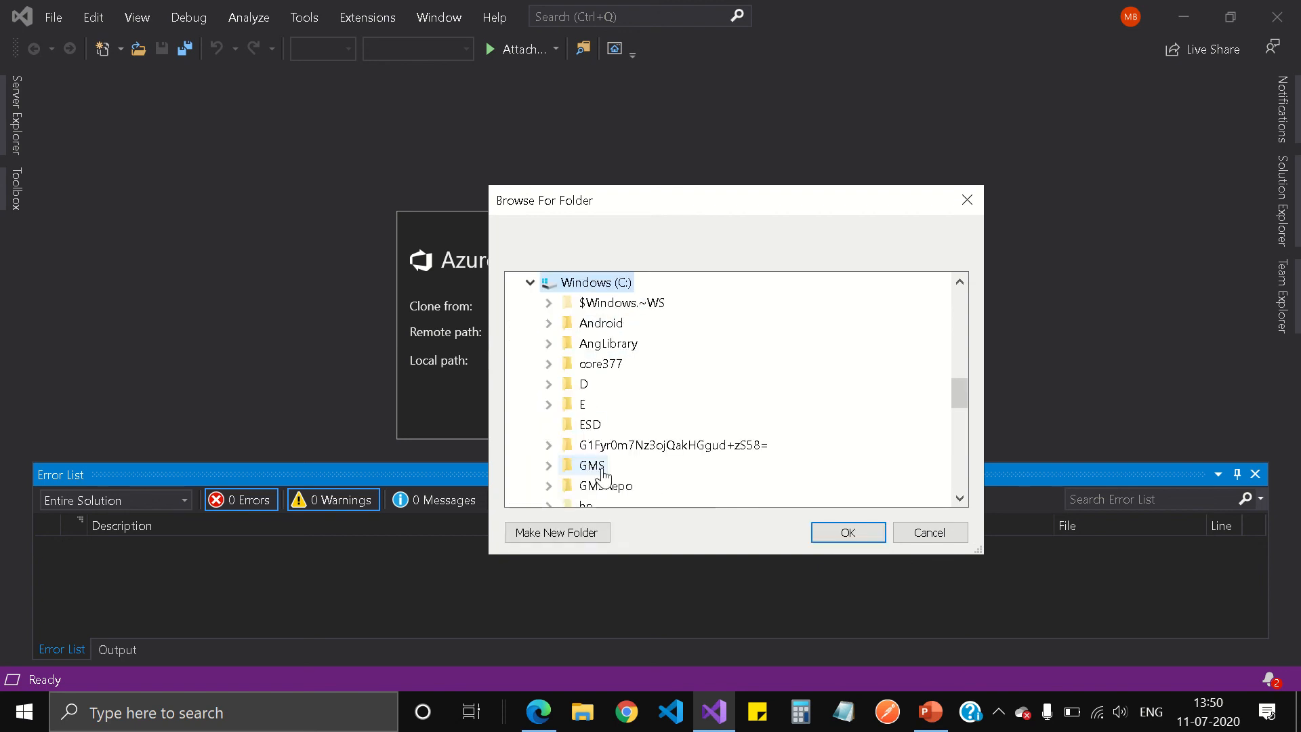
click(560, 536)
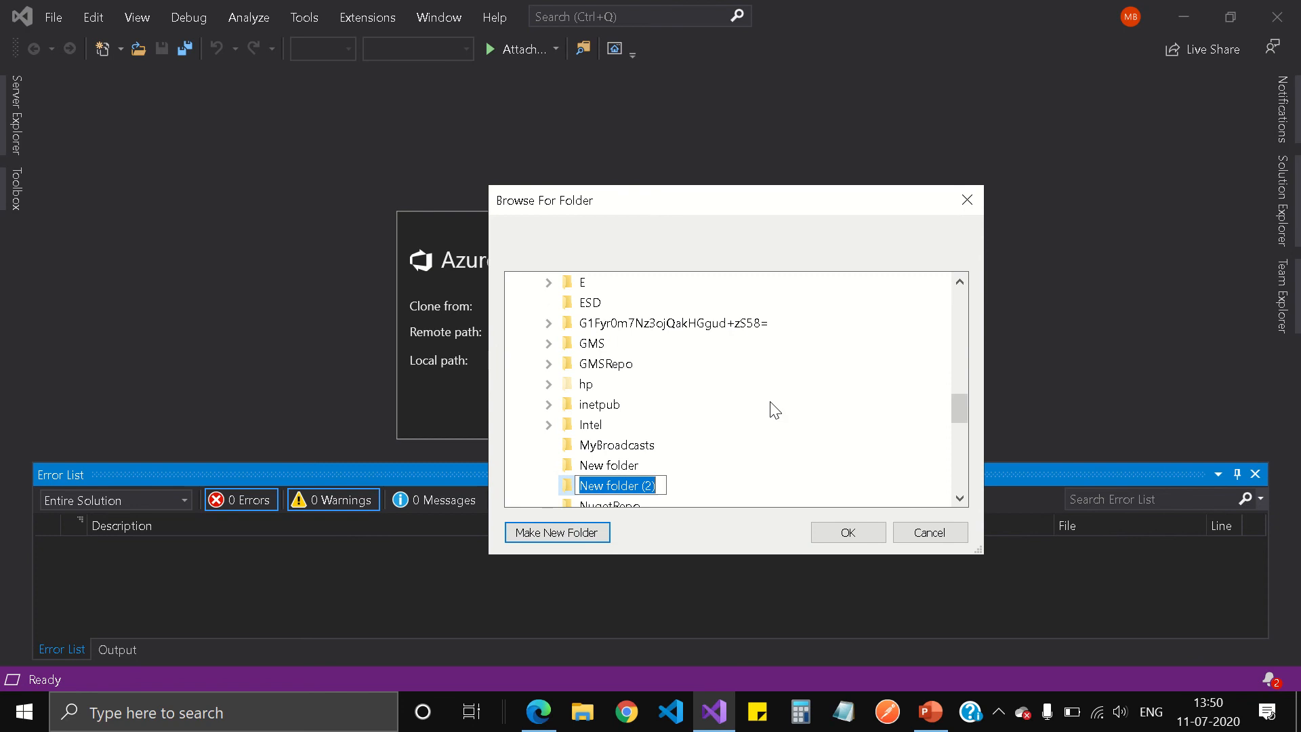
text(my)
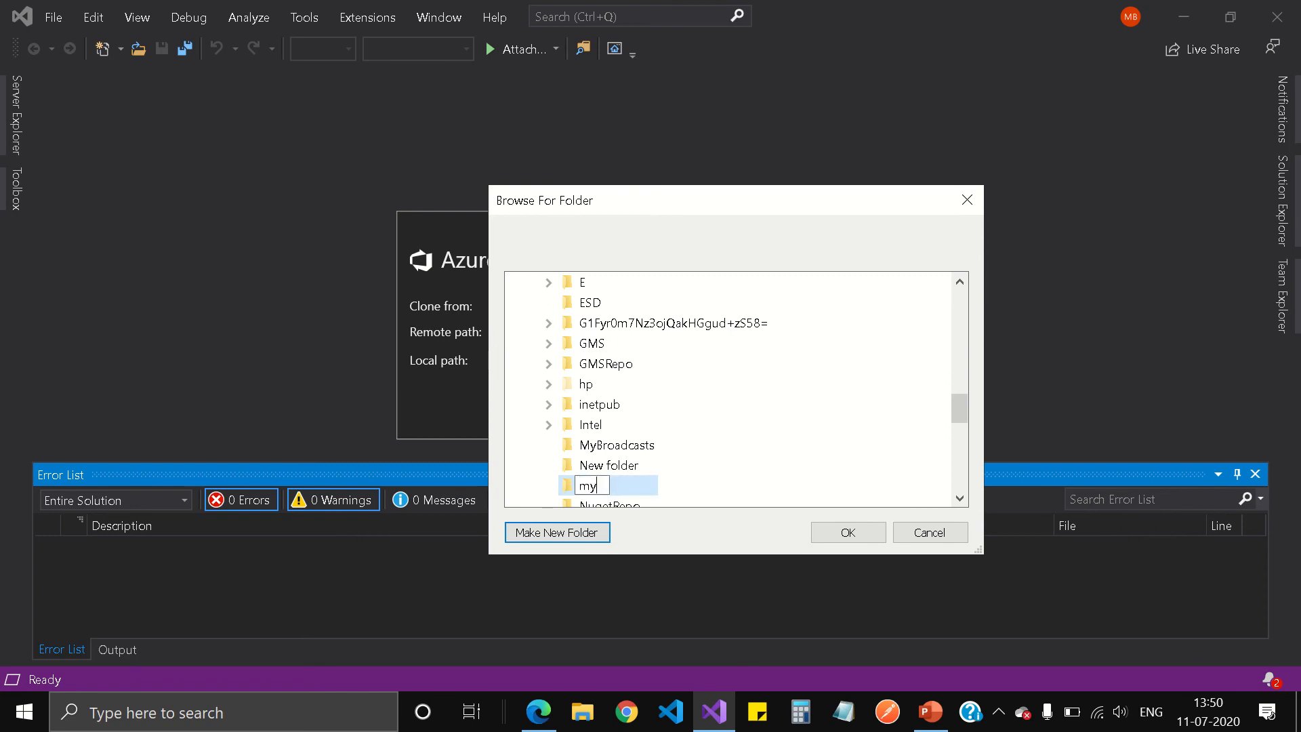
text(-project-repo)
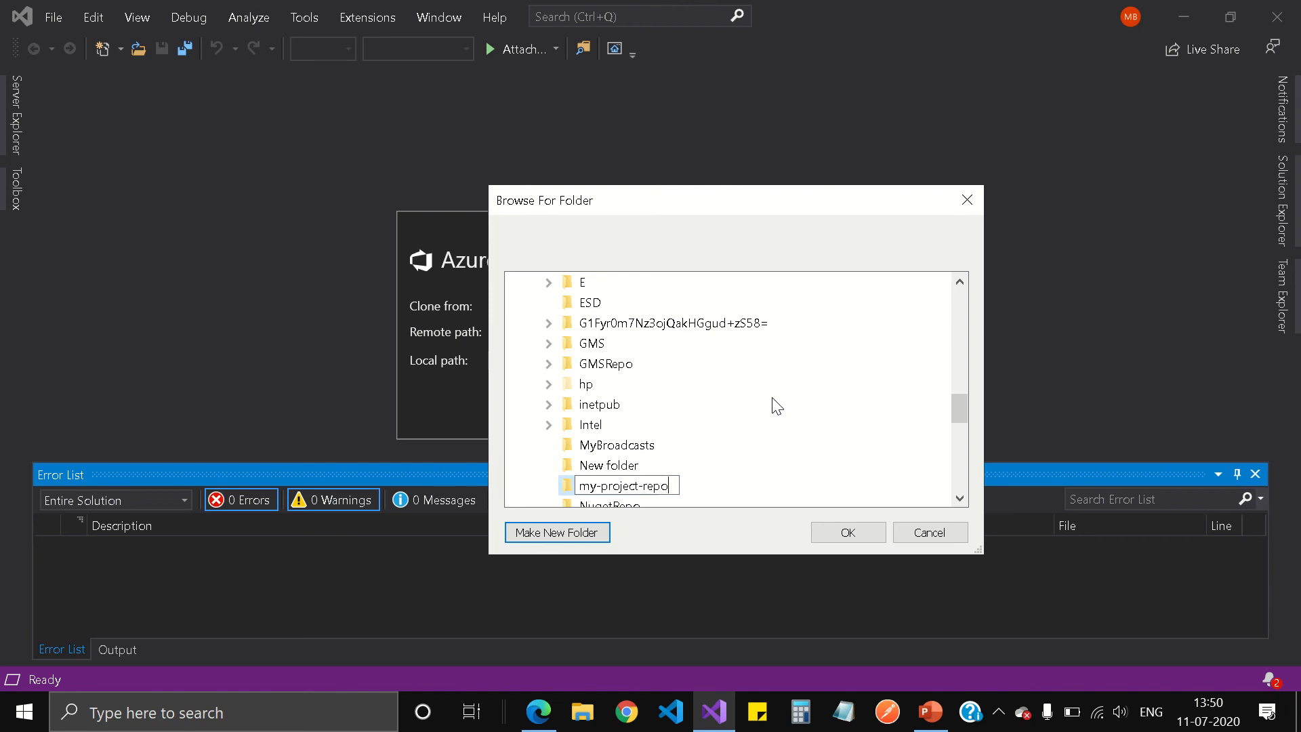
key(Return)
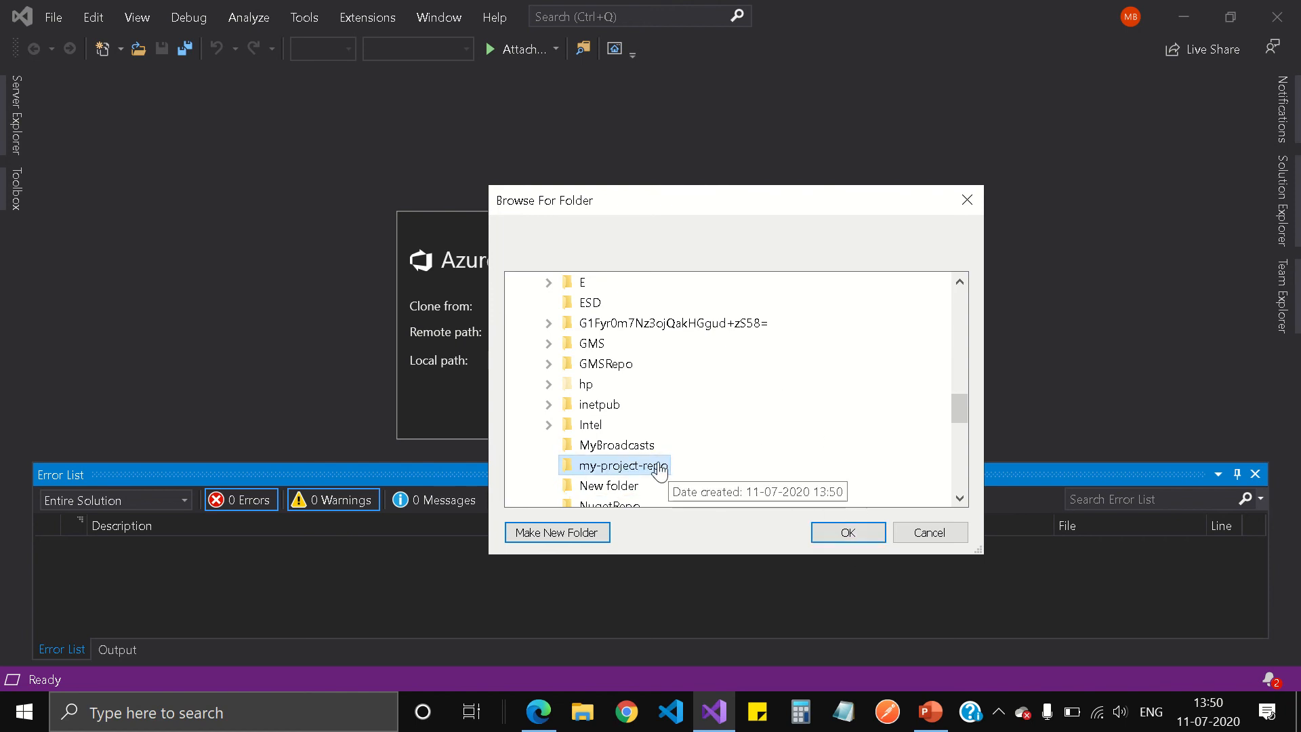
click(852, 532)
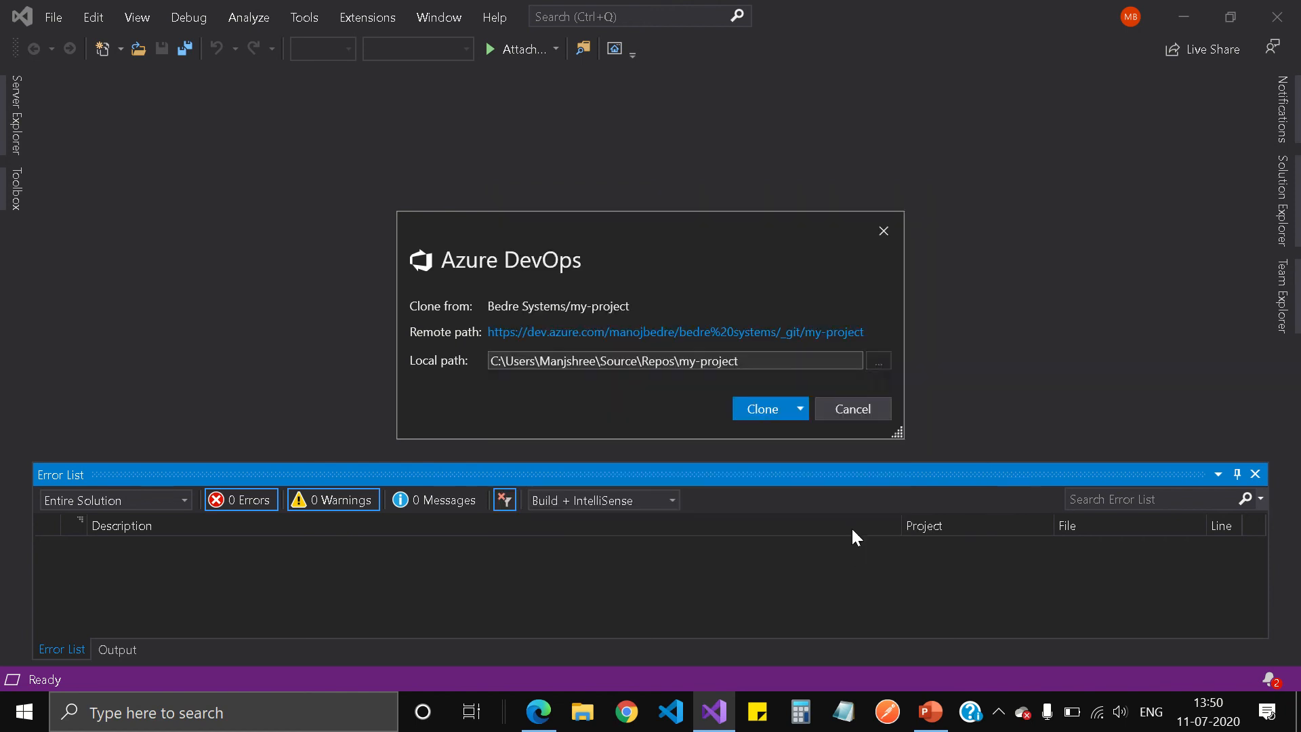
click(799, 410)
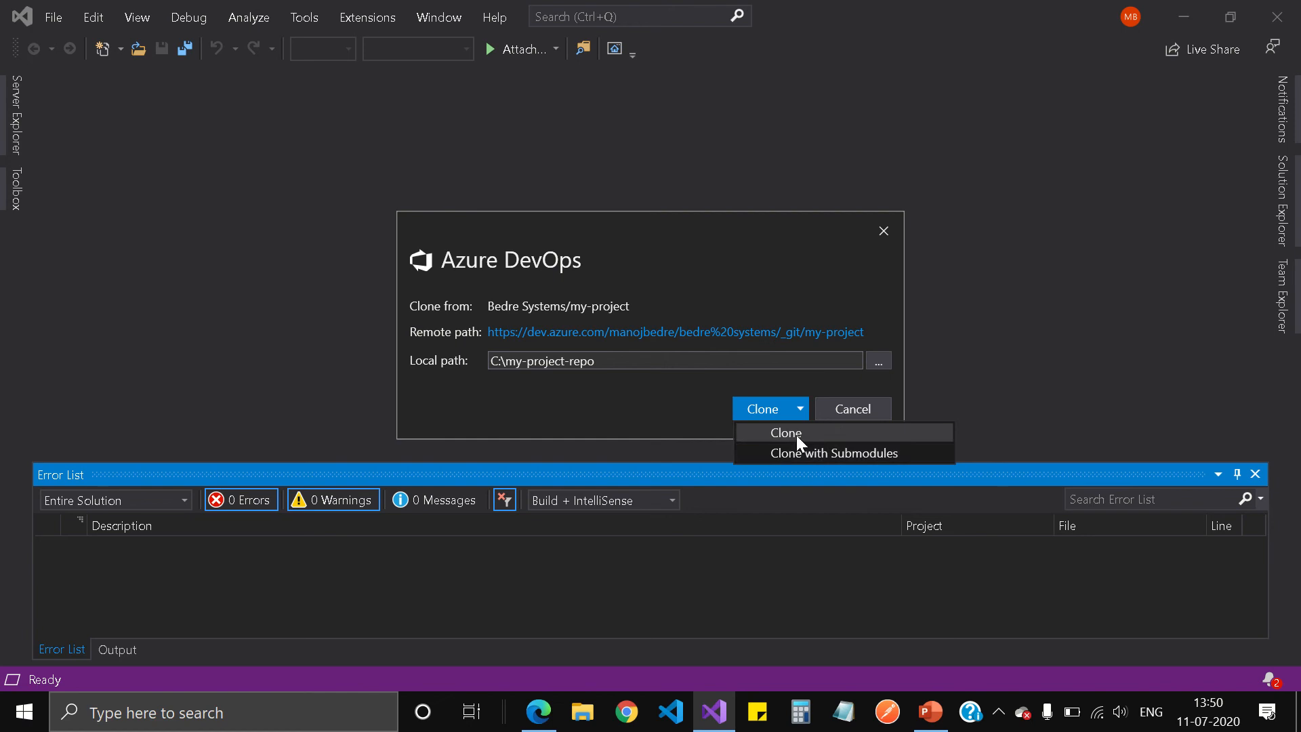
click(795, 435)
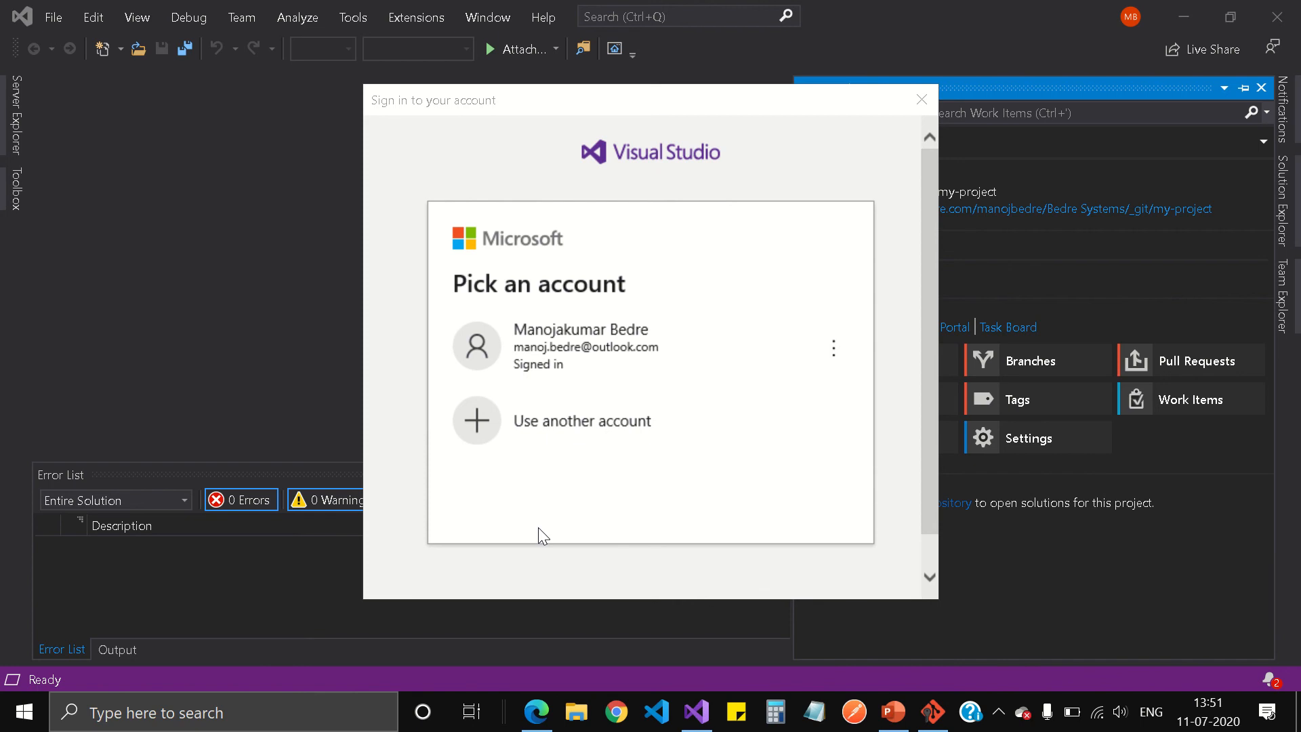
Authenticate with the already signed-in account so the clone opens README.md on master.
click(585, 344)
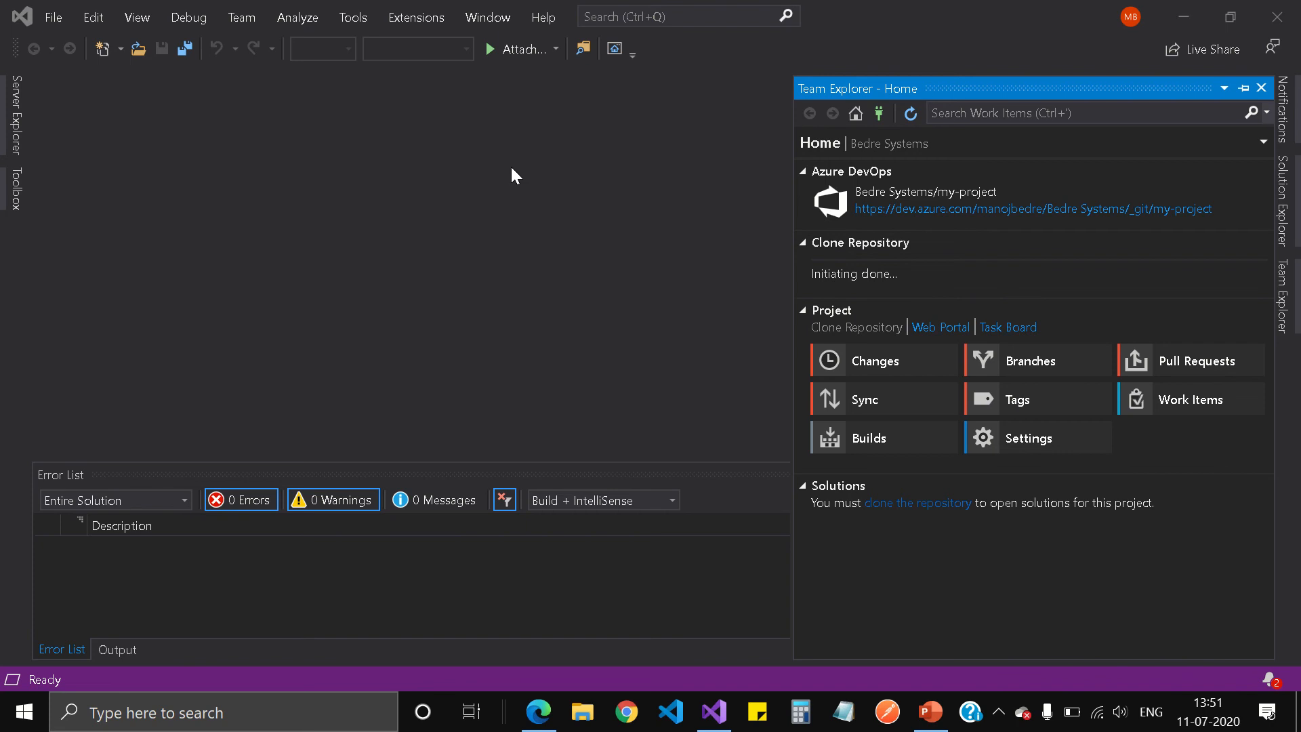
mouse_move(476, 9)
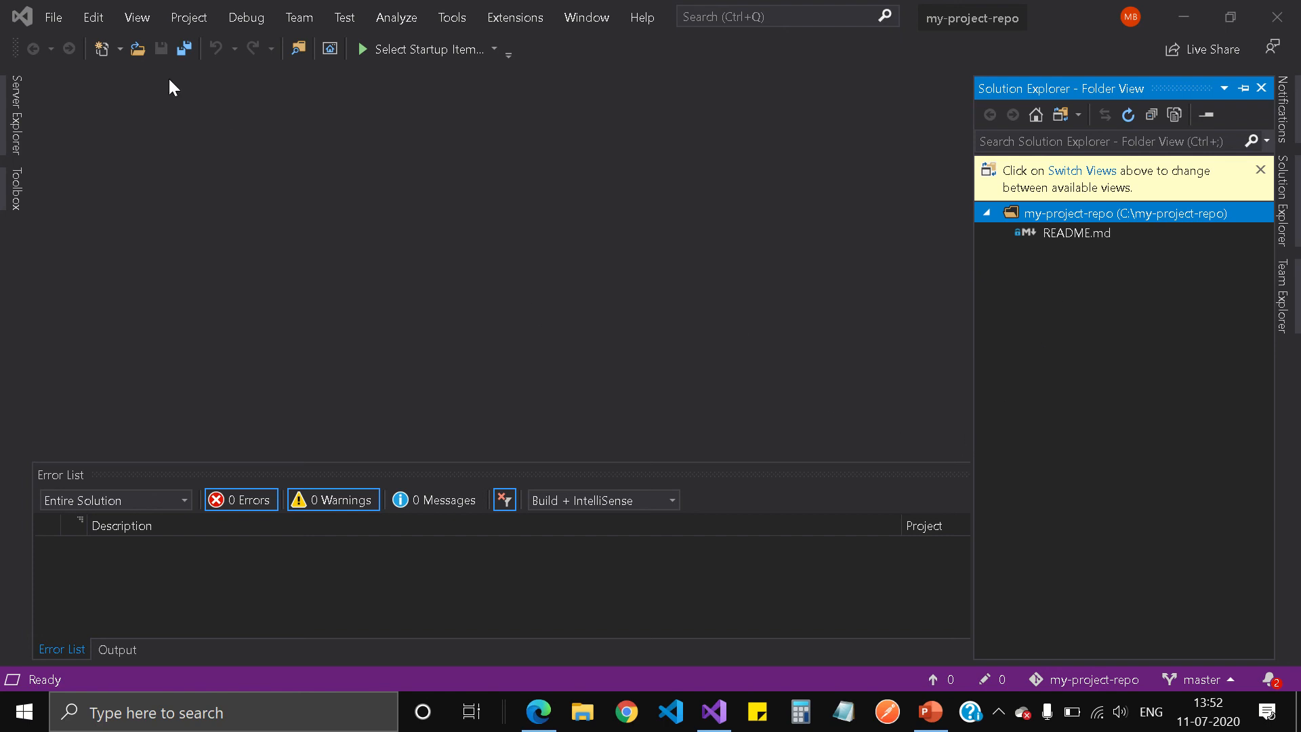
Start a new project from the ASP.NET Core Web Application template and continue to configuration.
click(53, 19)
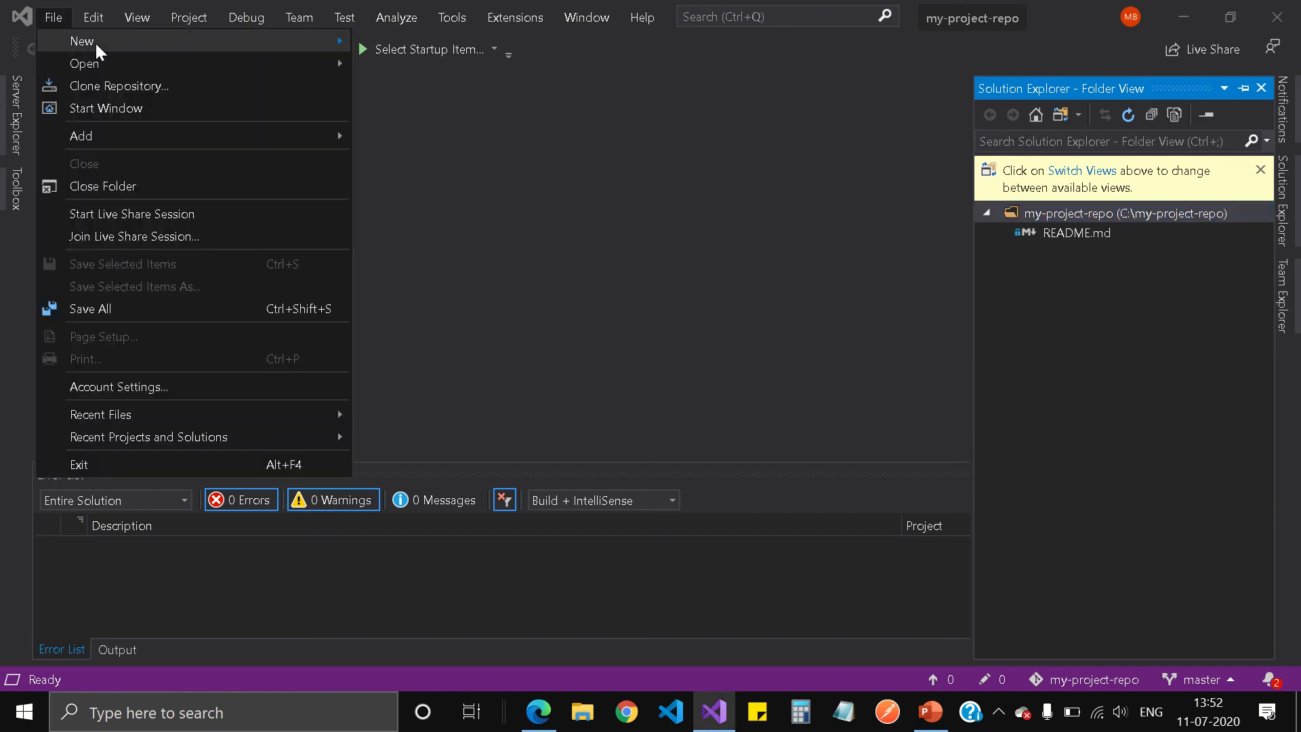
mouse_move(191, 49)
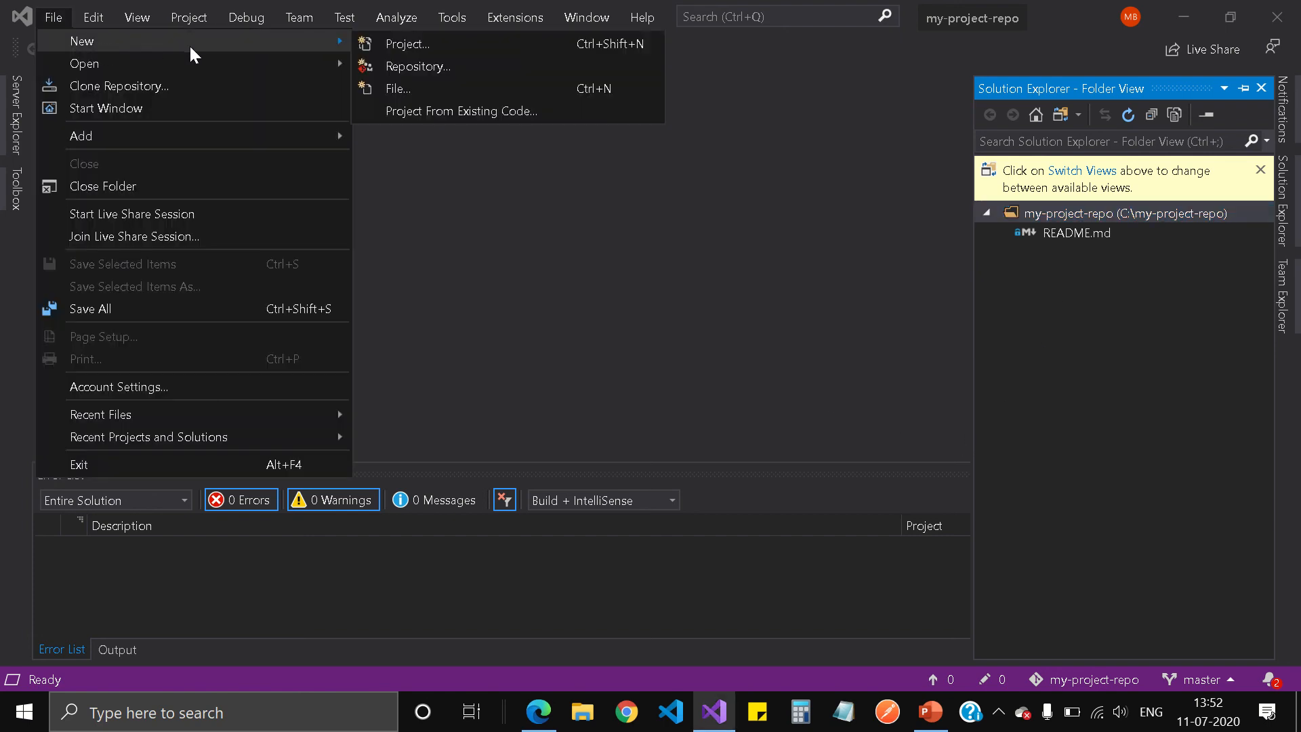
click(421, 44)
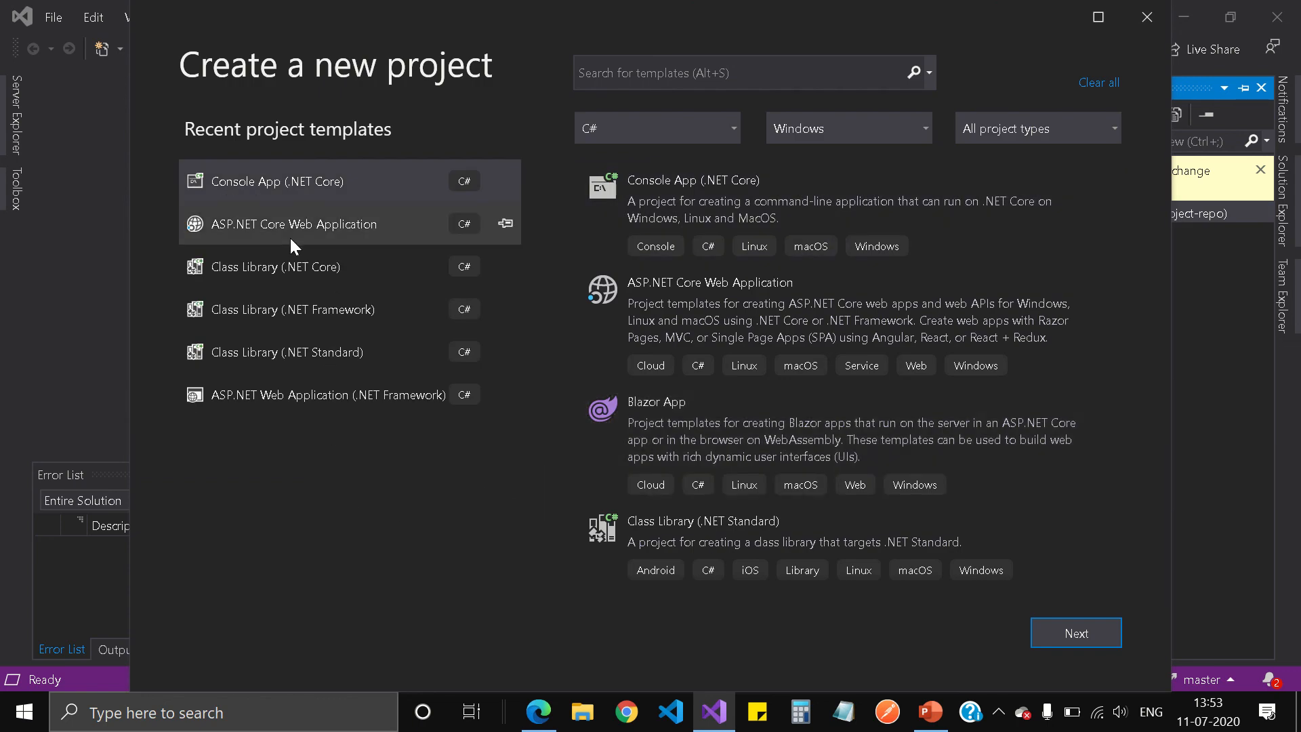
click(345, 226)
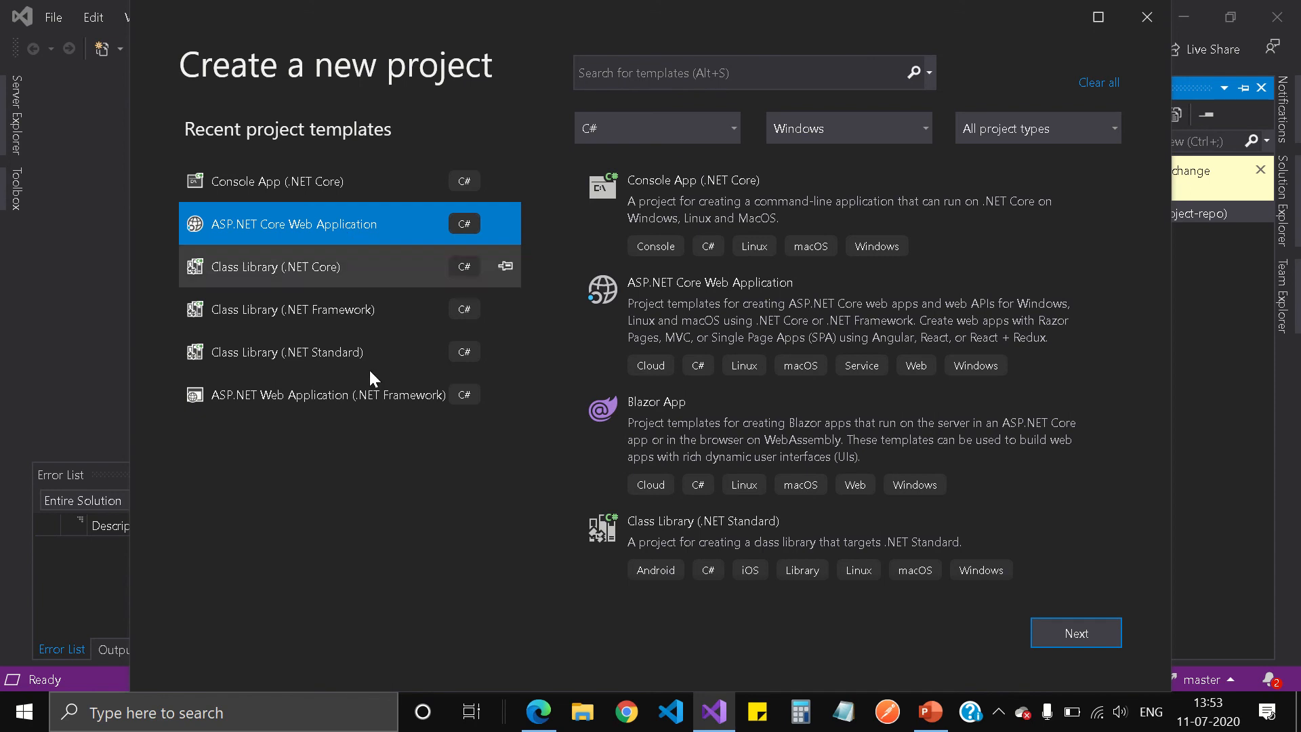
click(1076, 633)
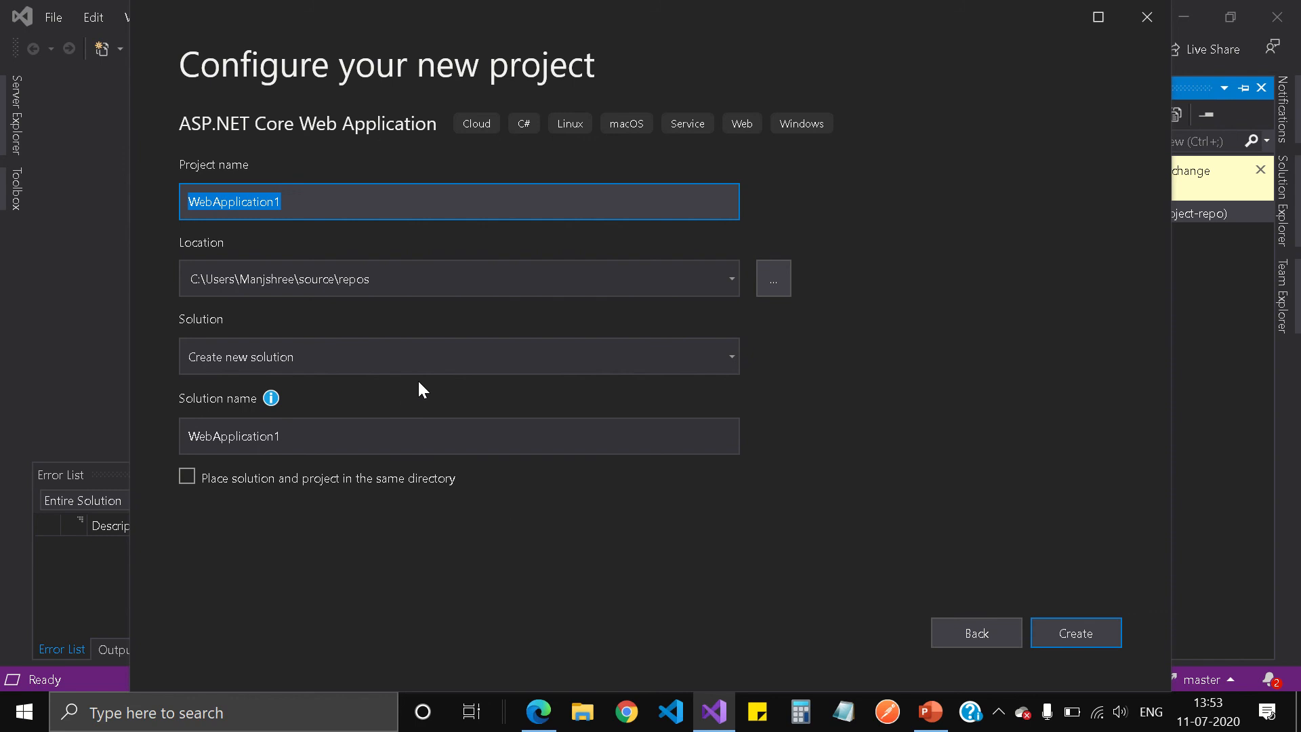
Set the WebApplication1 project location to C:\my-project-repo and continue to the ASP.NET Core templates.
click(777, 279)
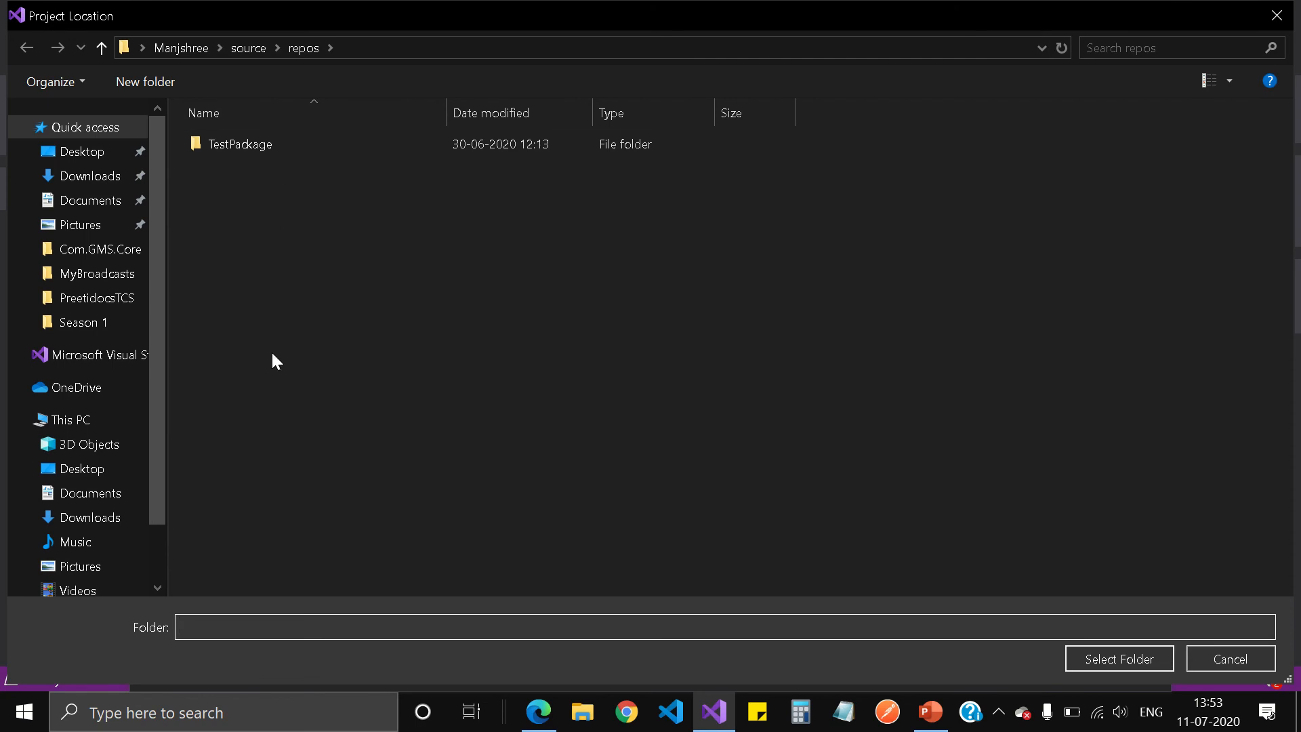
click(85, 427)
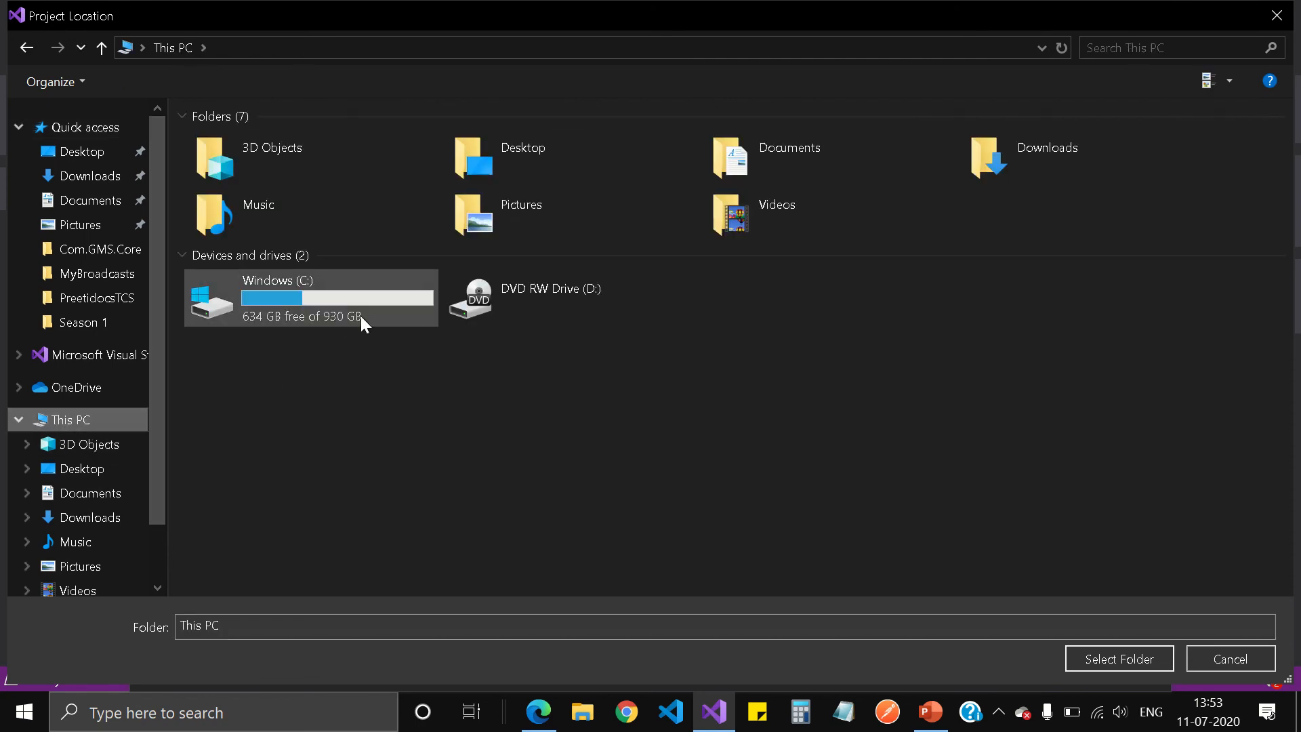
double_click(343, 304)
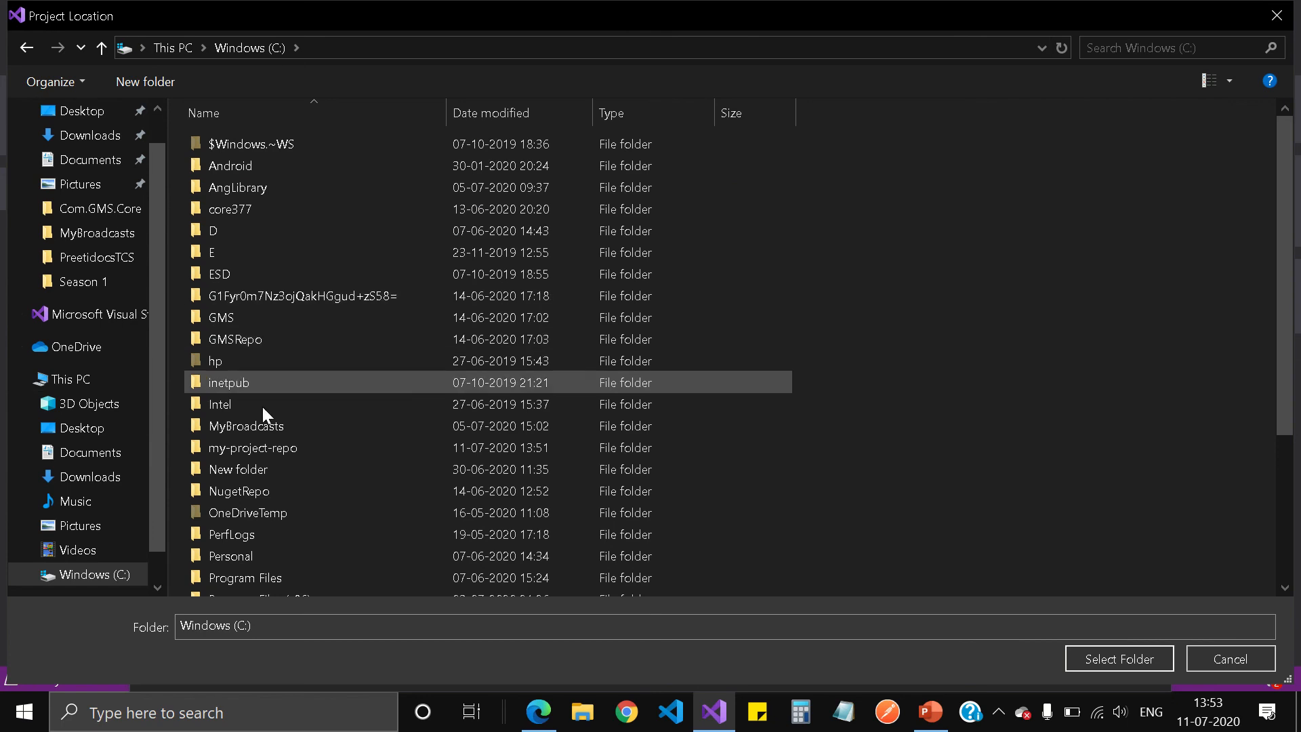
double_click(273, 447)
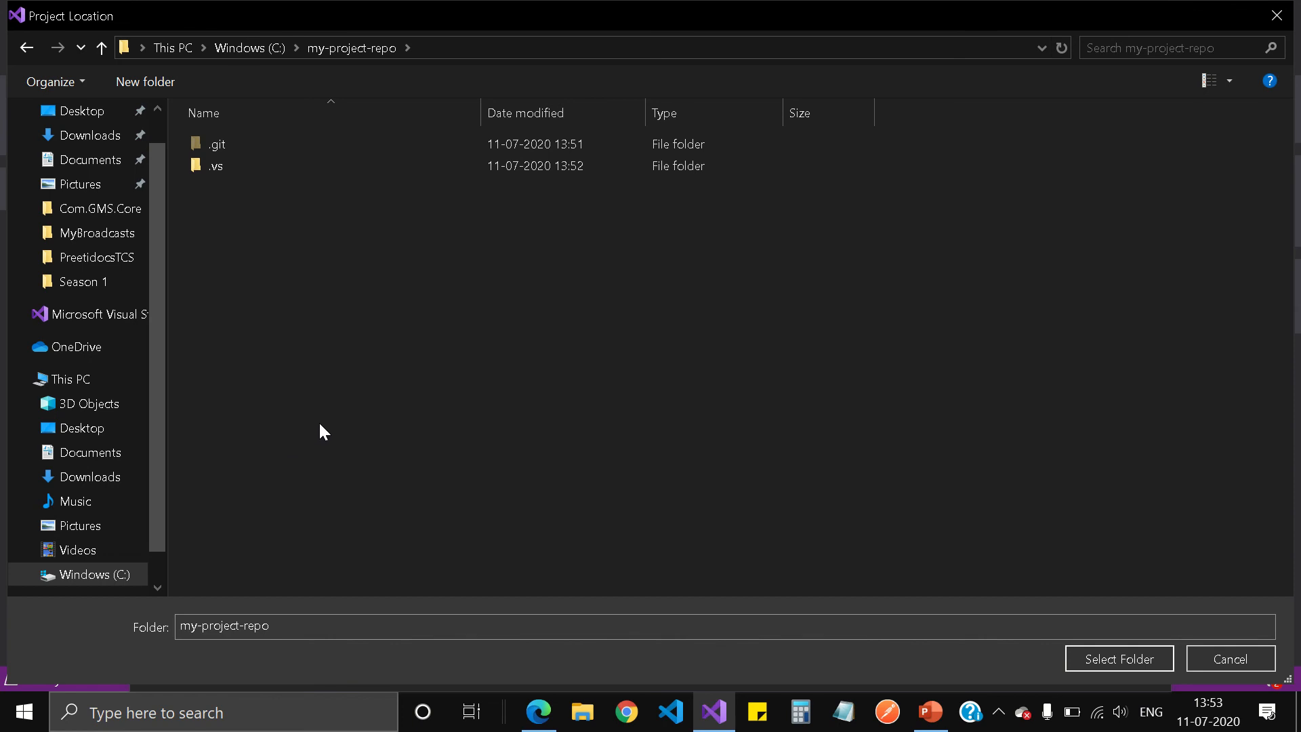
click(1132, 658)
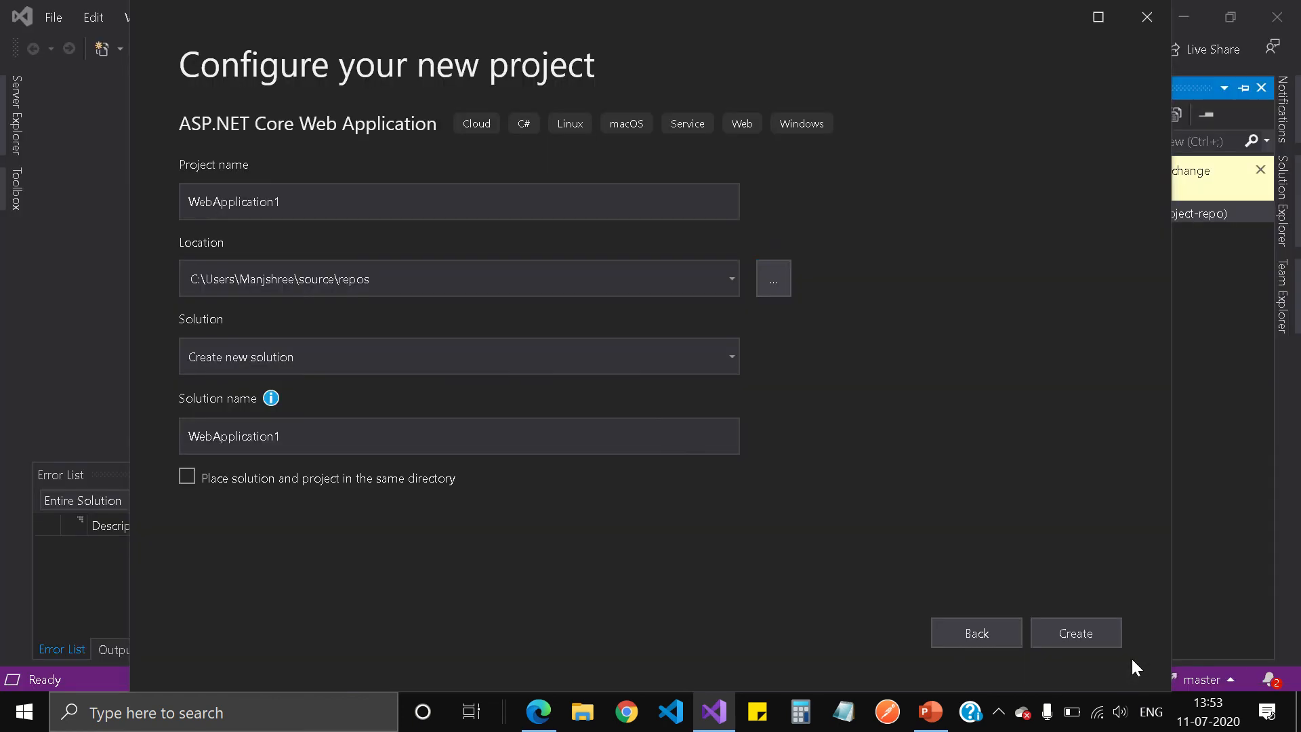
click(1095, 635)
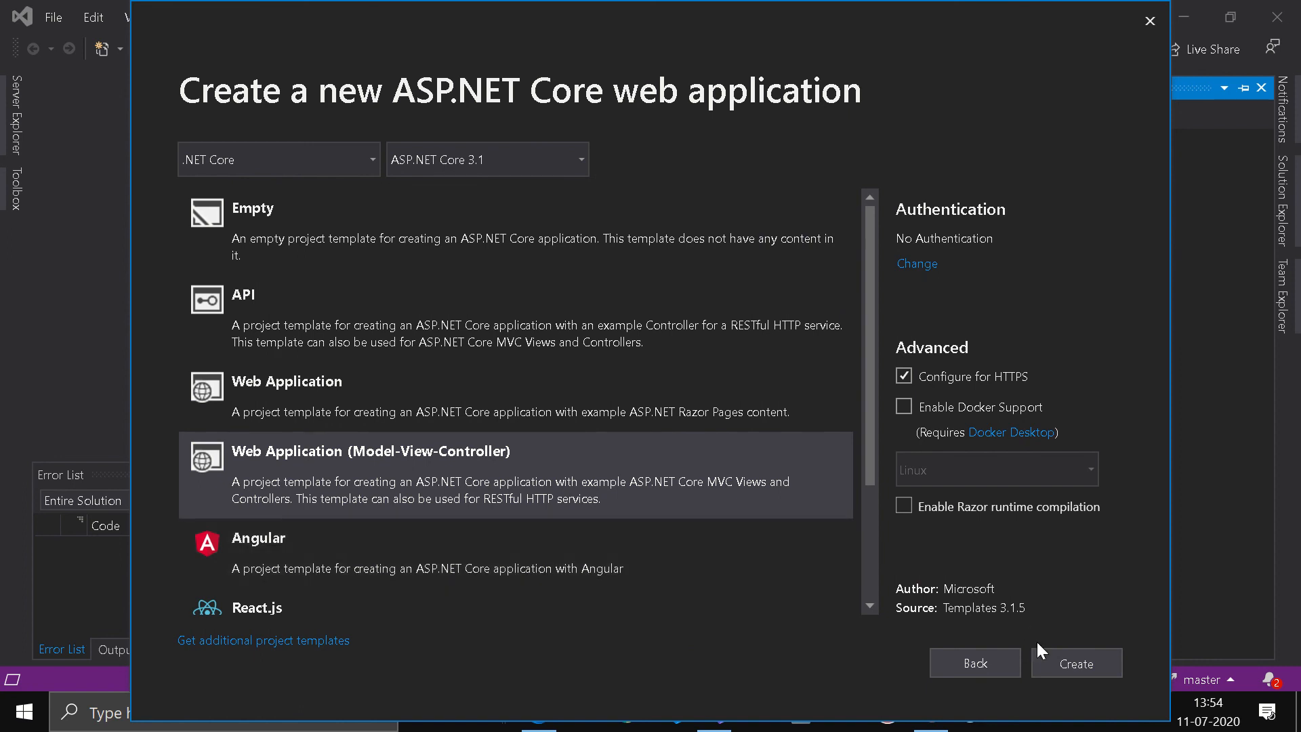
Create WebApplication1 with the Web Application (Model-View-Controller) template and show its files in Solution Explorer.
click(1085, 663)
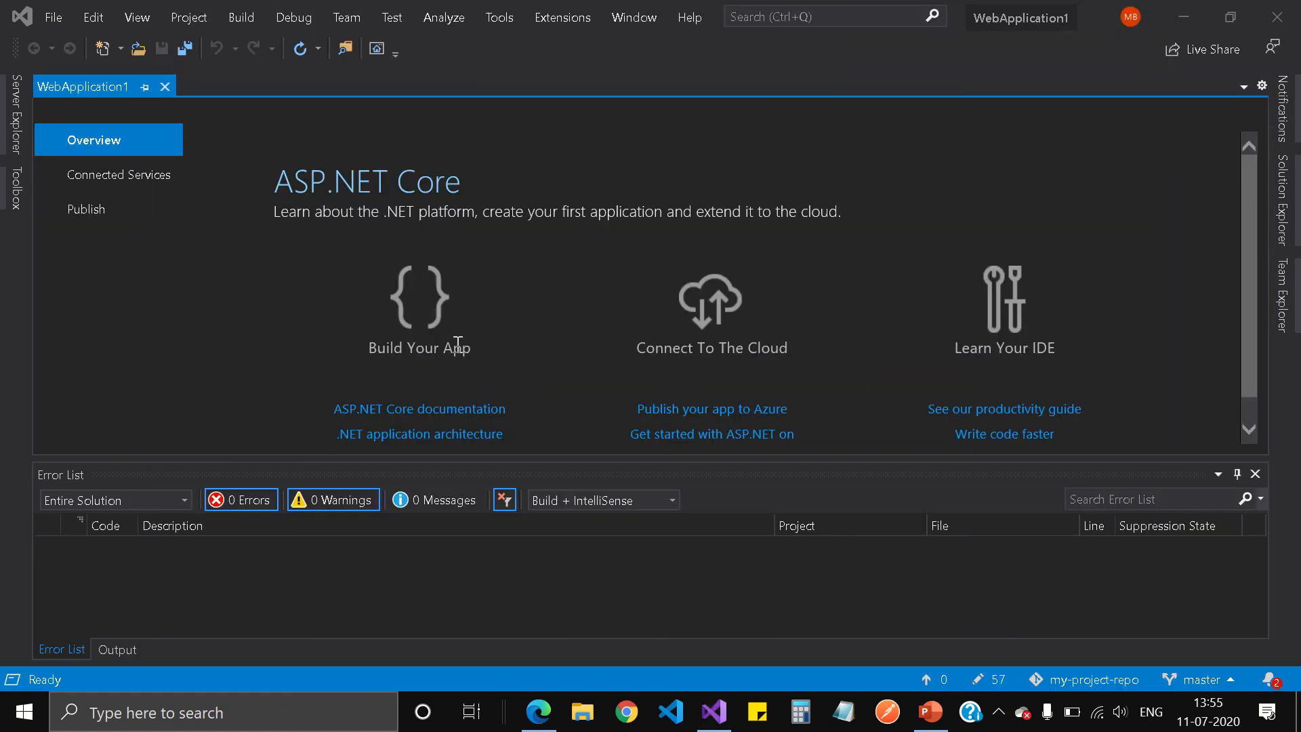
mouse_move(759, 20)
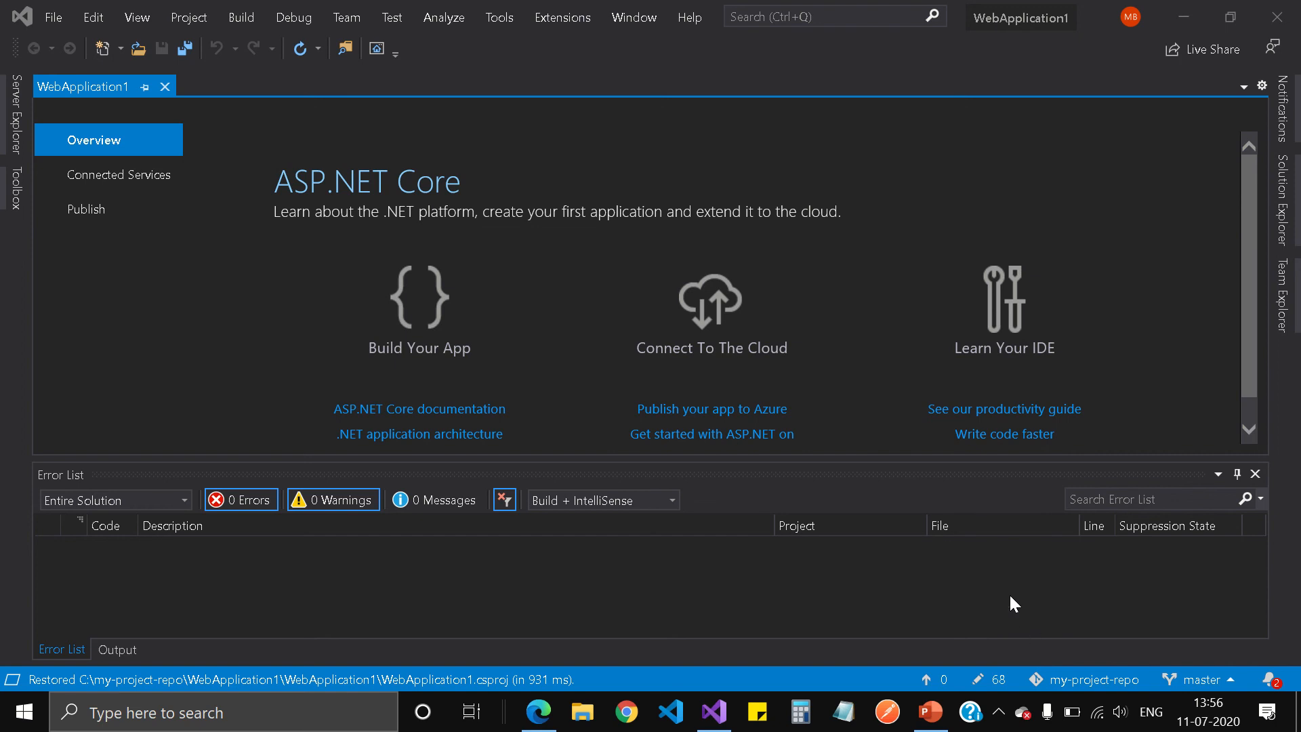
click(1295, 207)
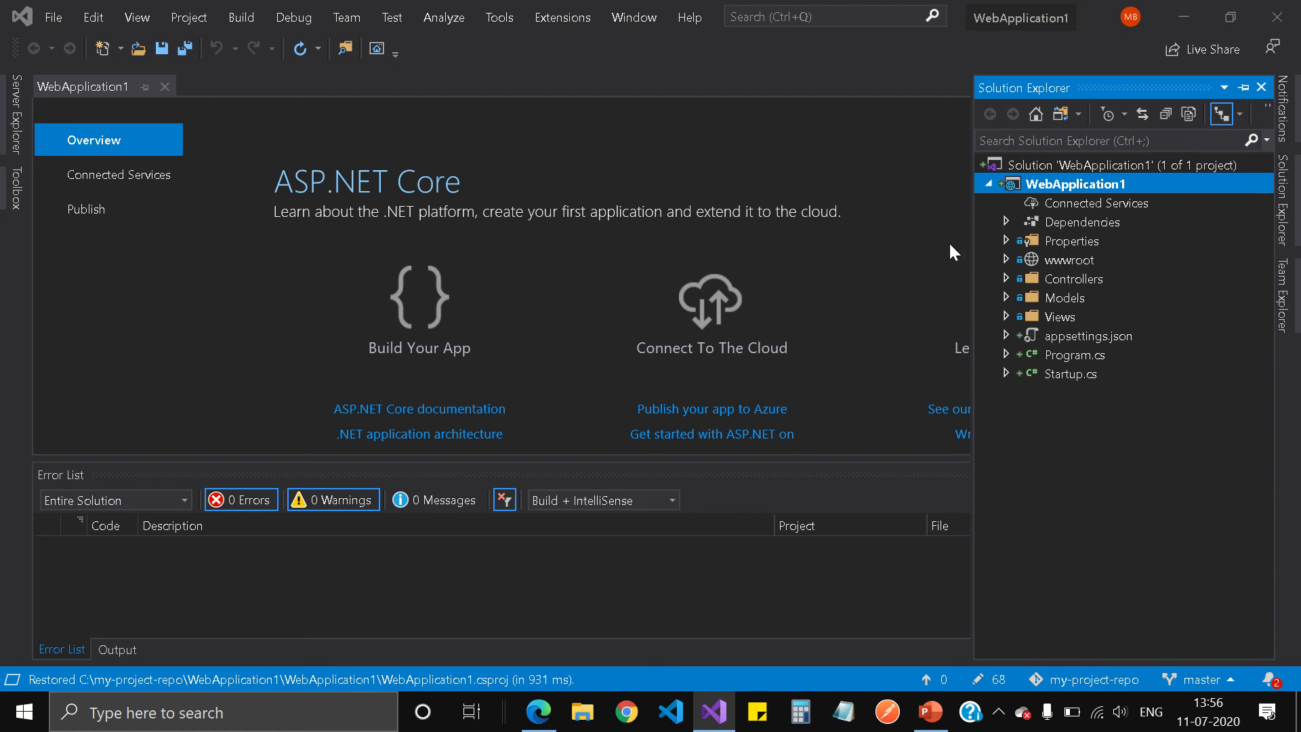
mouse_move(758, 20)
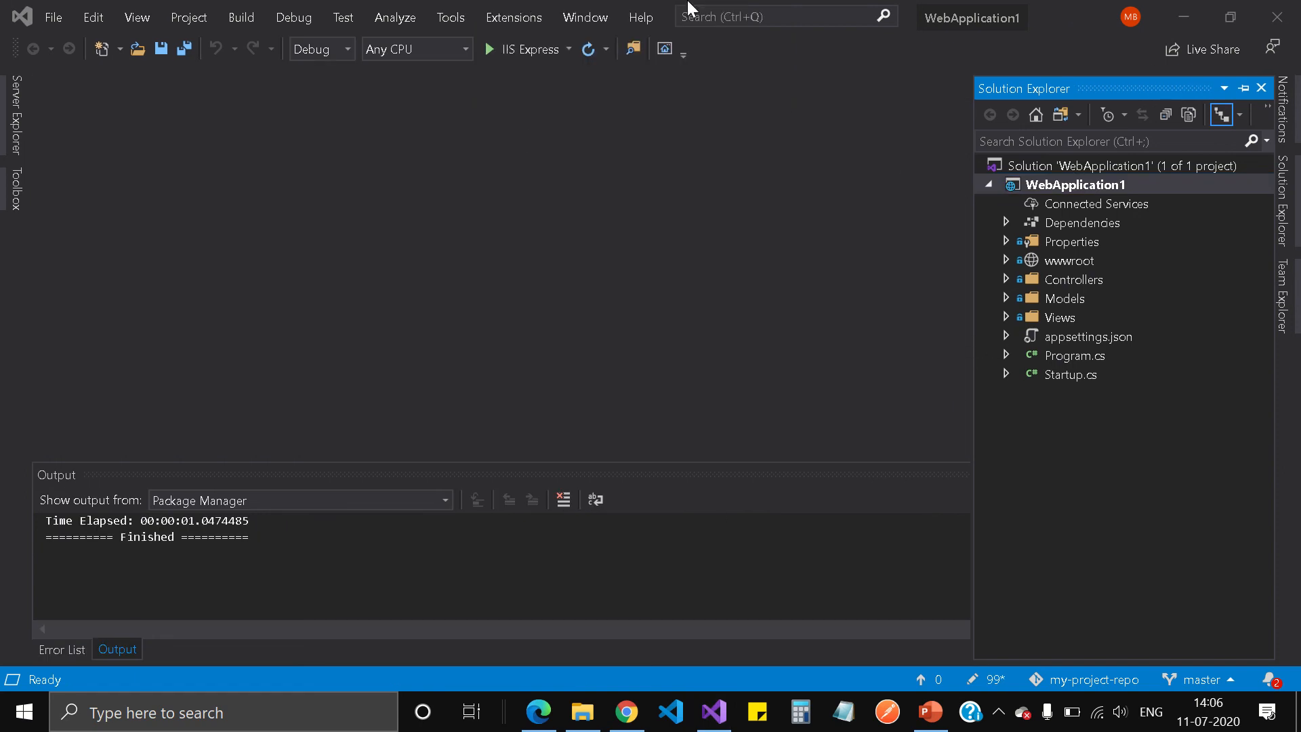
Build the WebApplication1 solution and run it in IIS Express at localhost:44309.
click(1081, 165)
right_click(1081, 165)
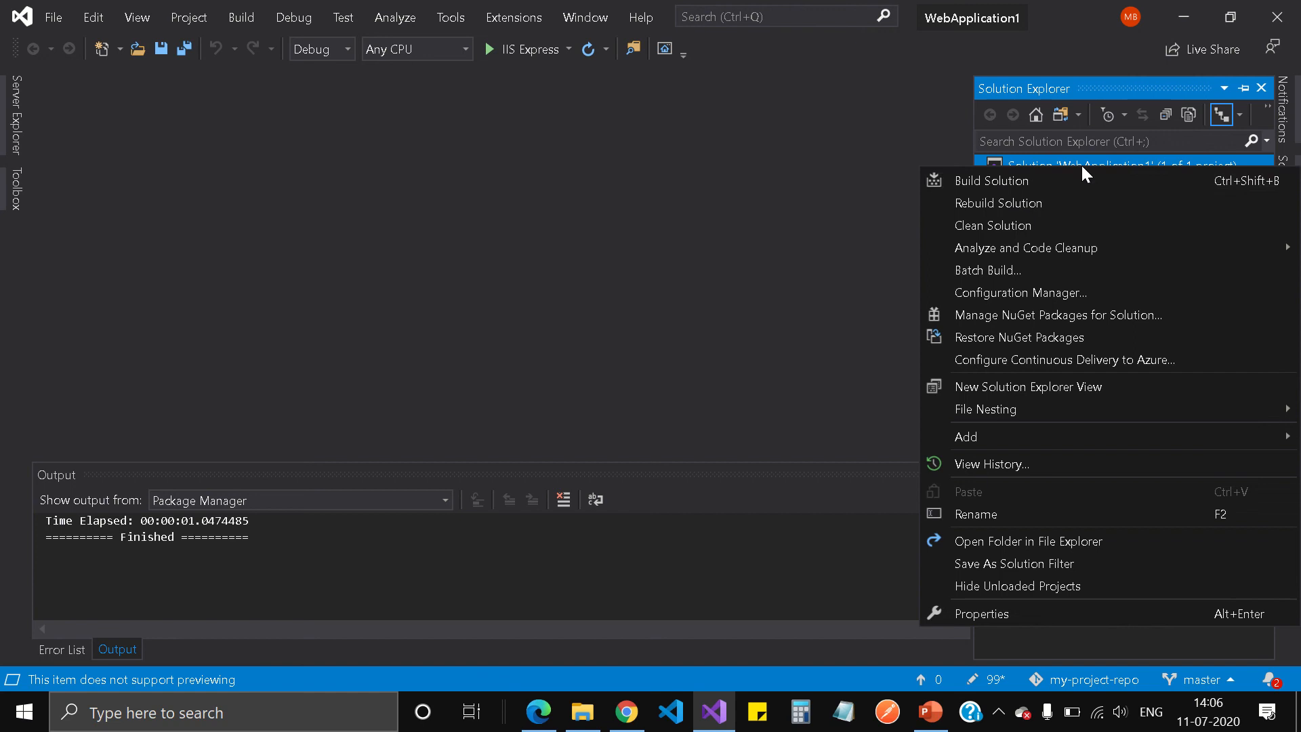
click(1030, 182)
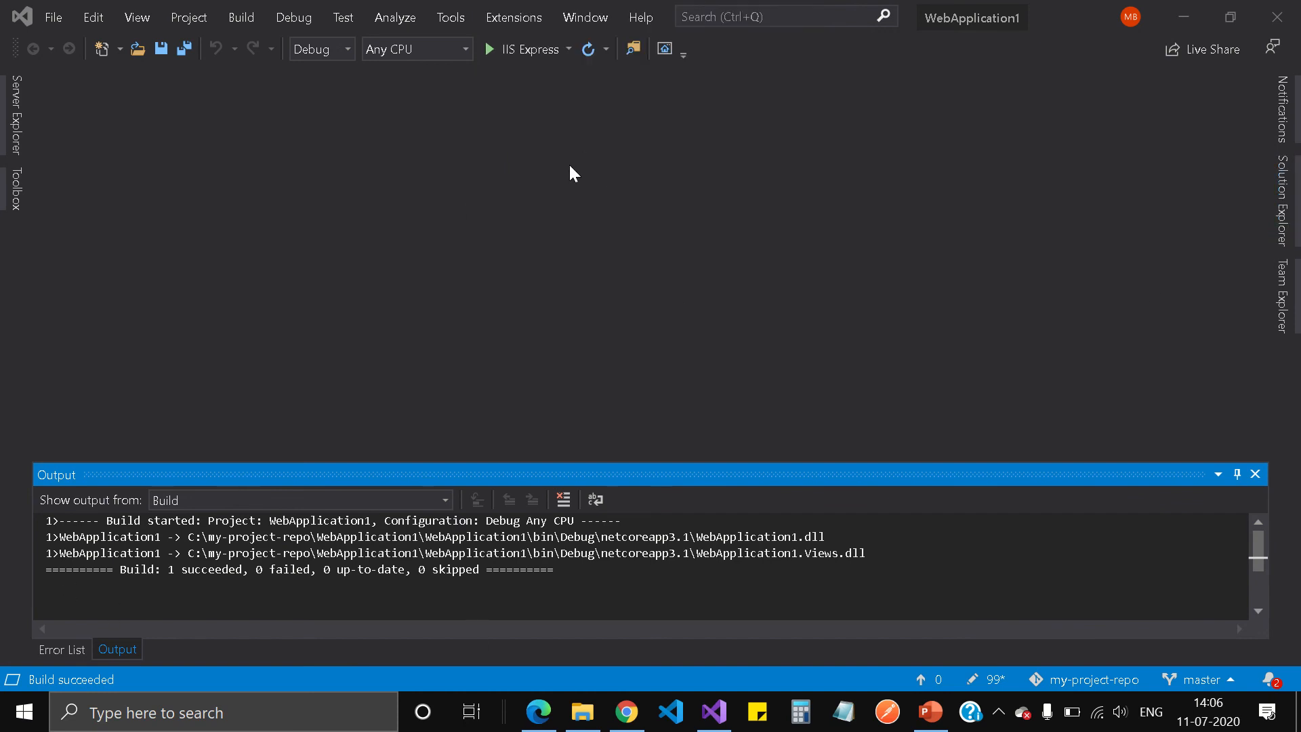
click(519, 50)
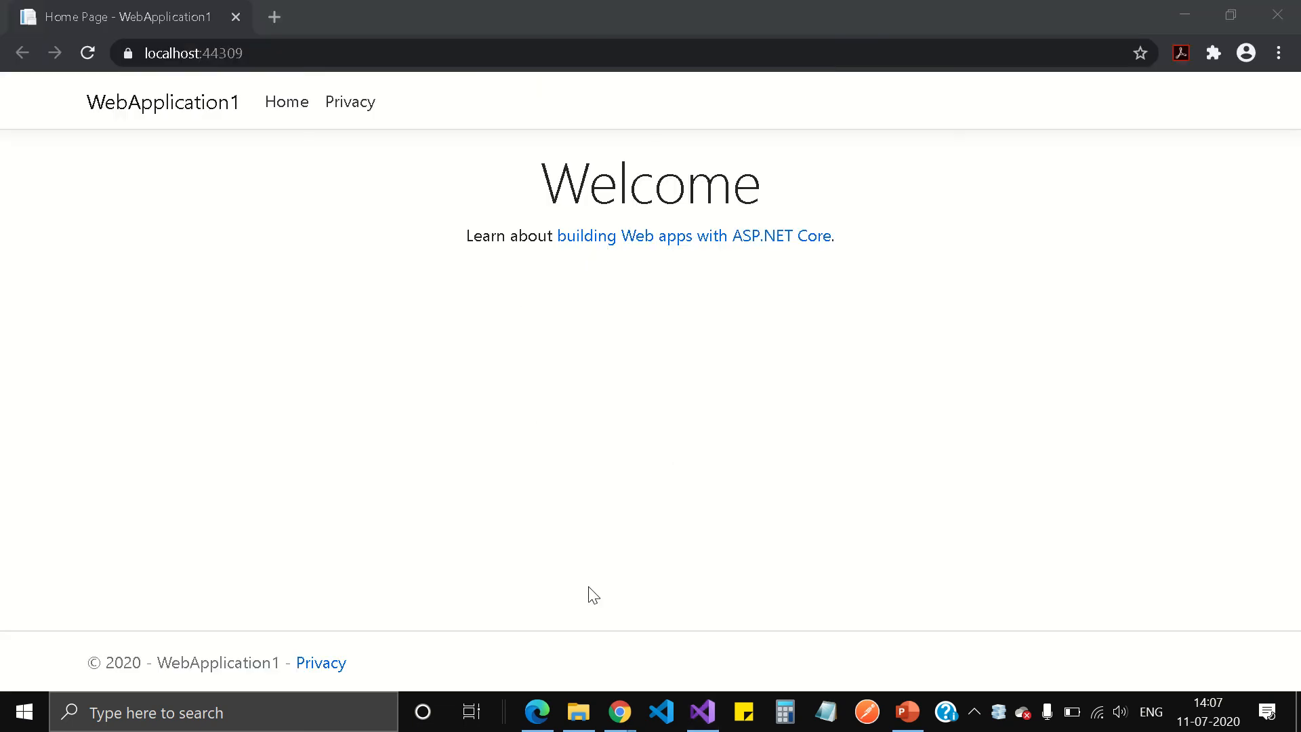
Return to Visual Studio and stop debugging so iisexpress.exe exits.
click(702, 712)
click(726, 48)
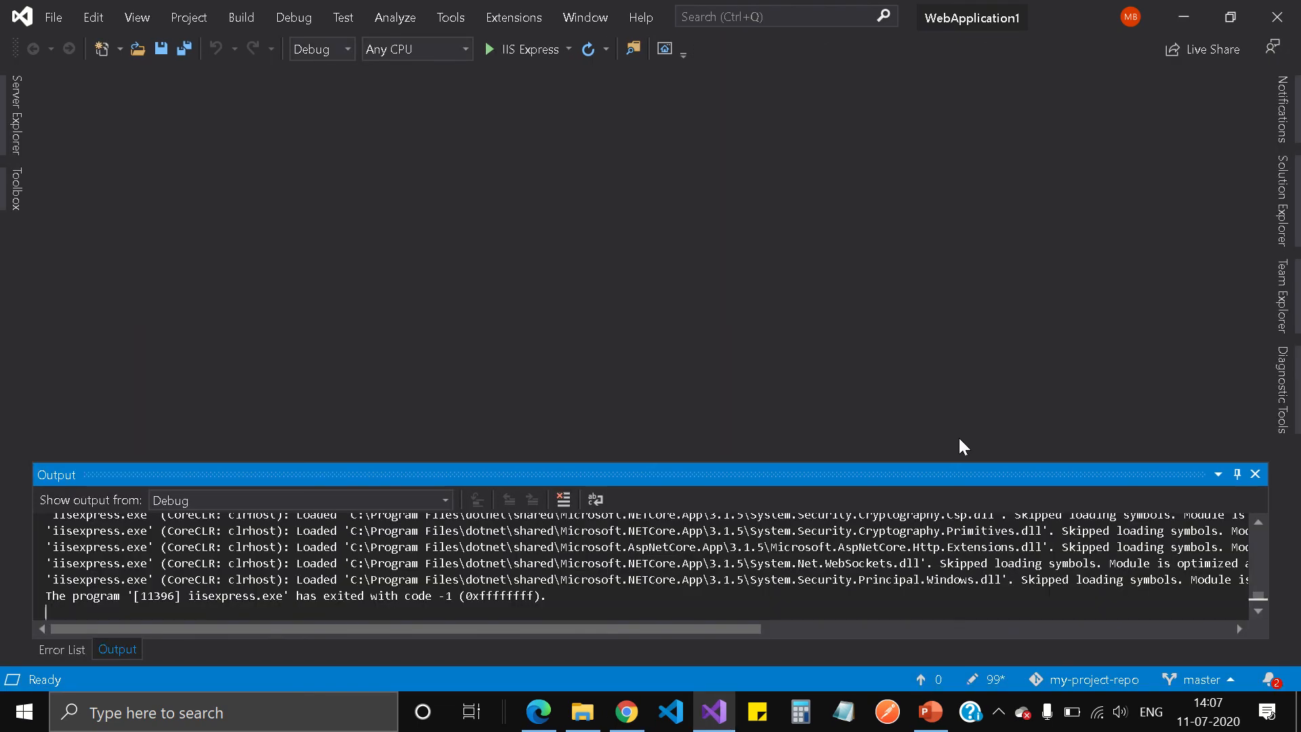
Open the 105 pending changes and browse the tree, including the .vs and bin\Debug\netcoreapp3.1 folders.
click(989, 678)
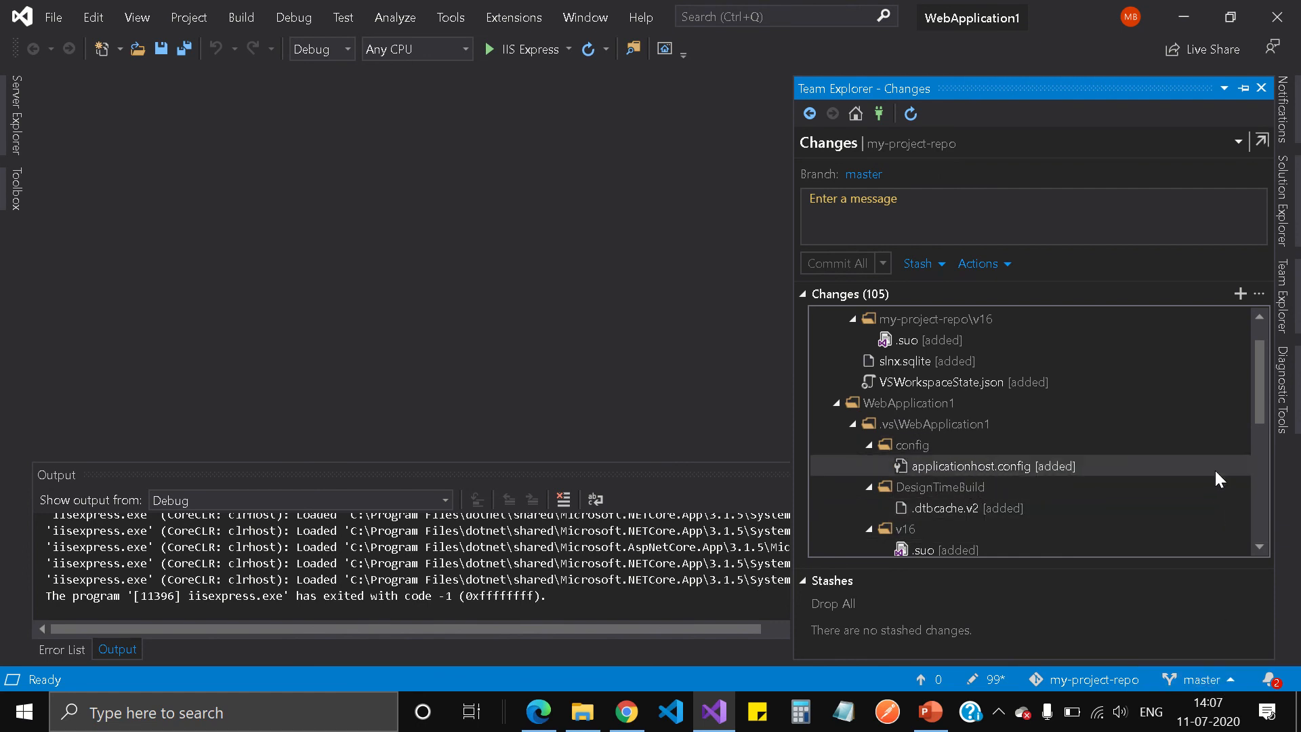
drag(1259, 383, 1258, 356)
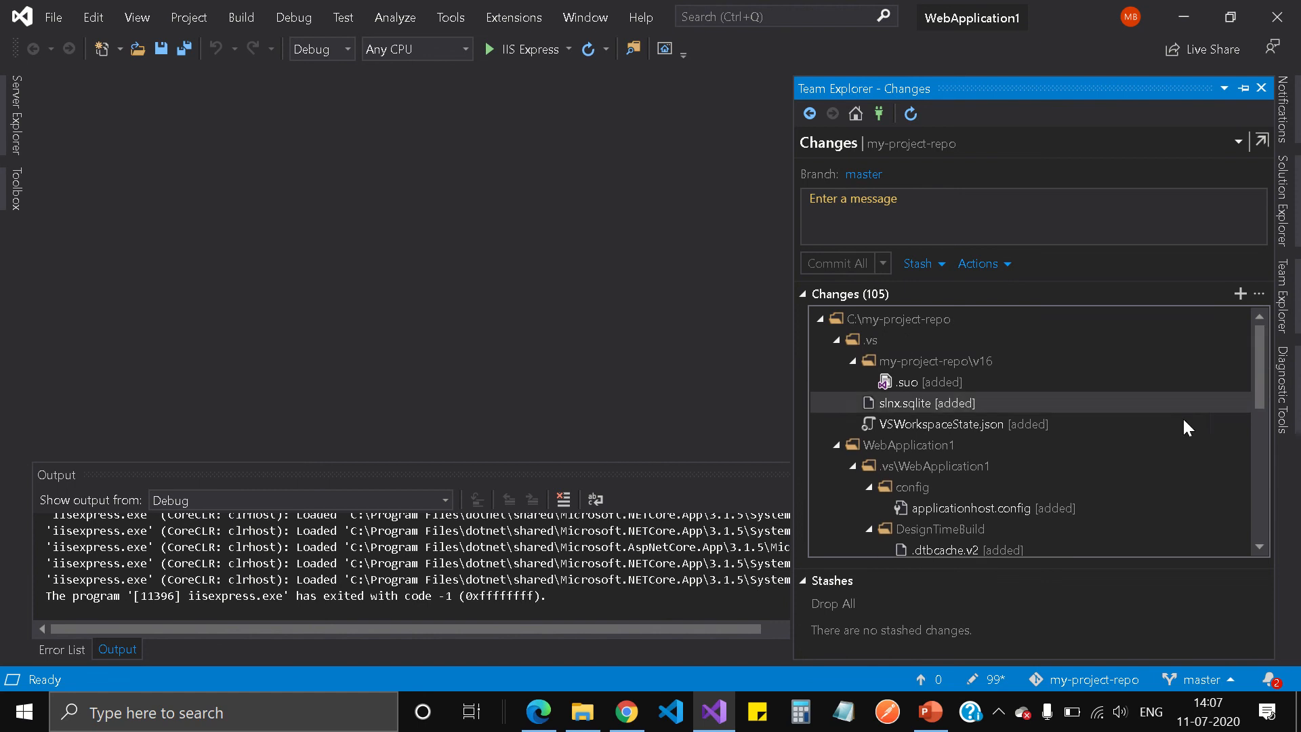
click(837, 340)
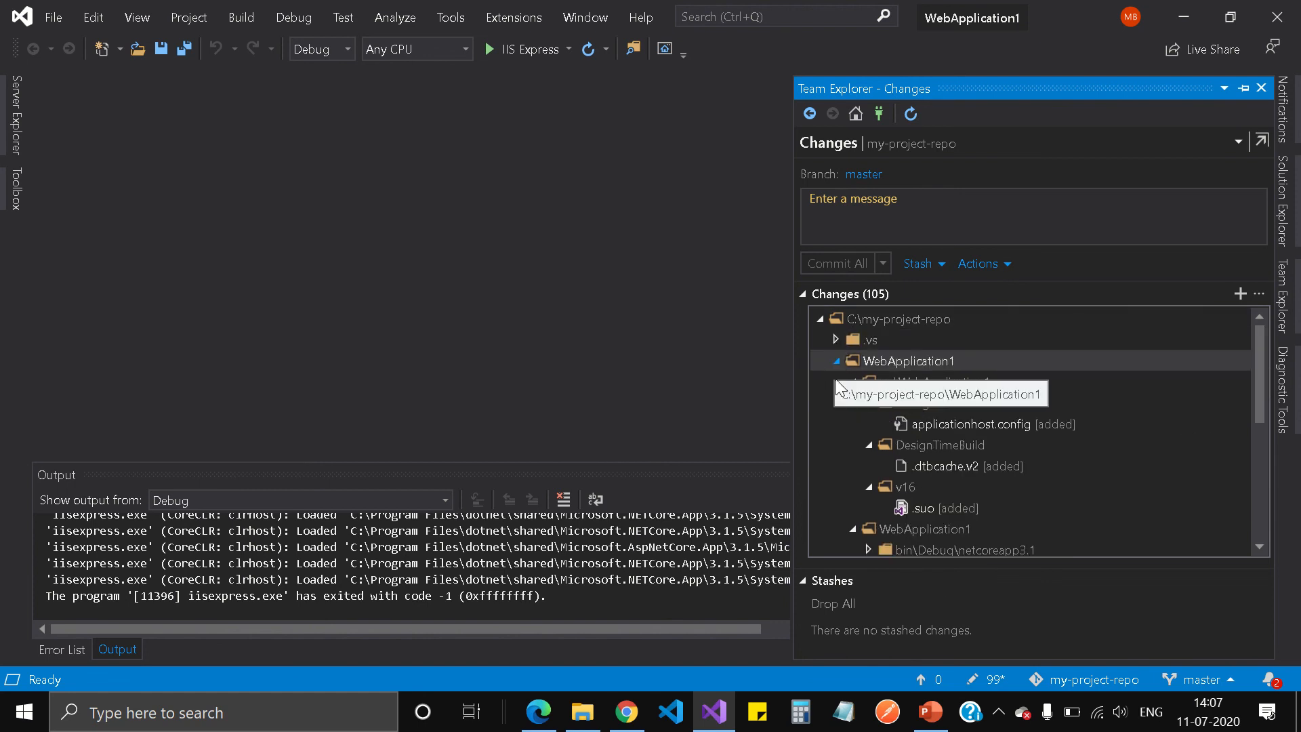
click(853, 382)
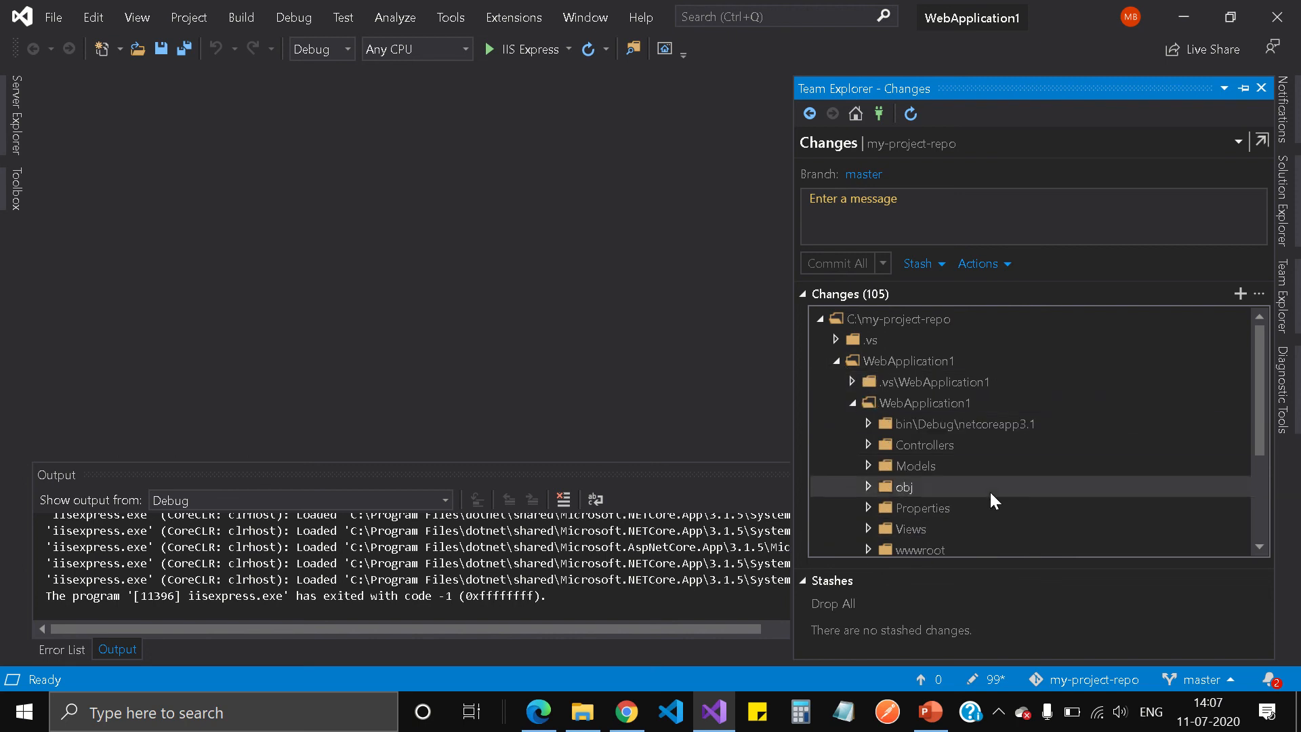
scroll(1049, 487, down, 3)
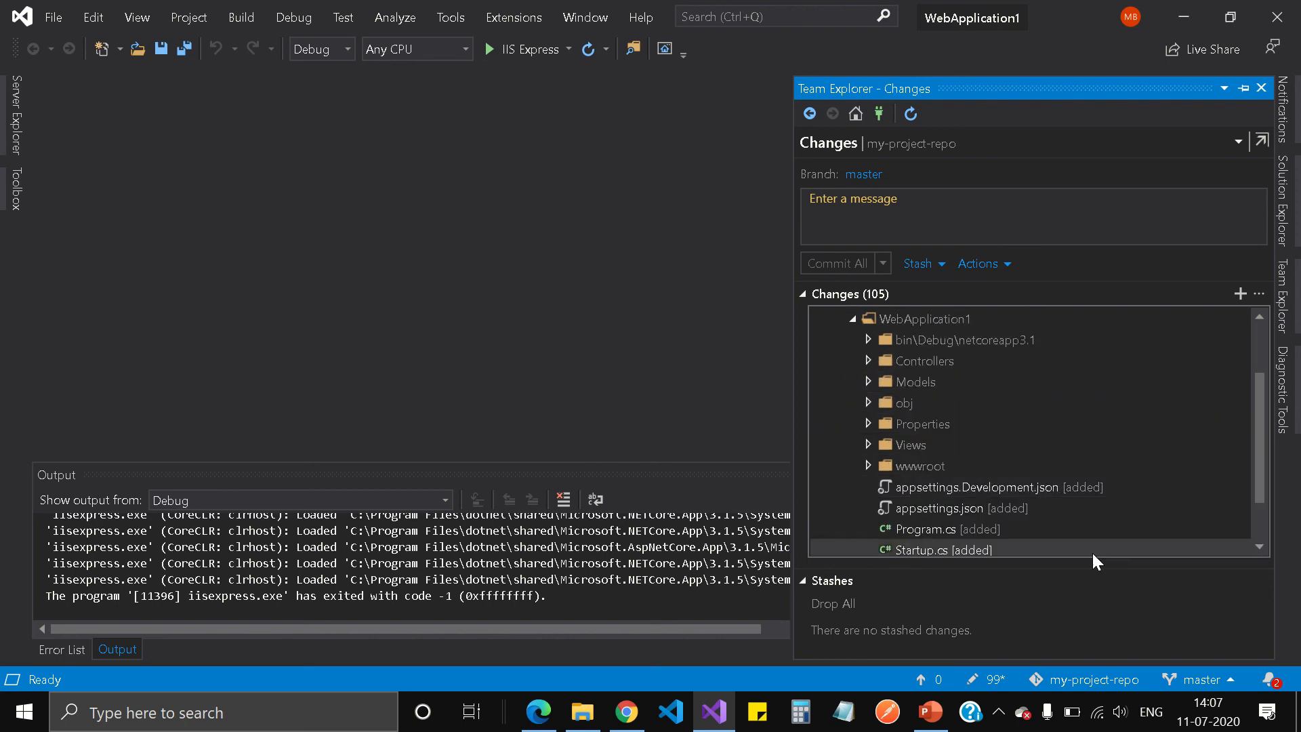
scroll(1096, 505, up, 3)
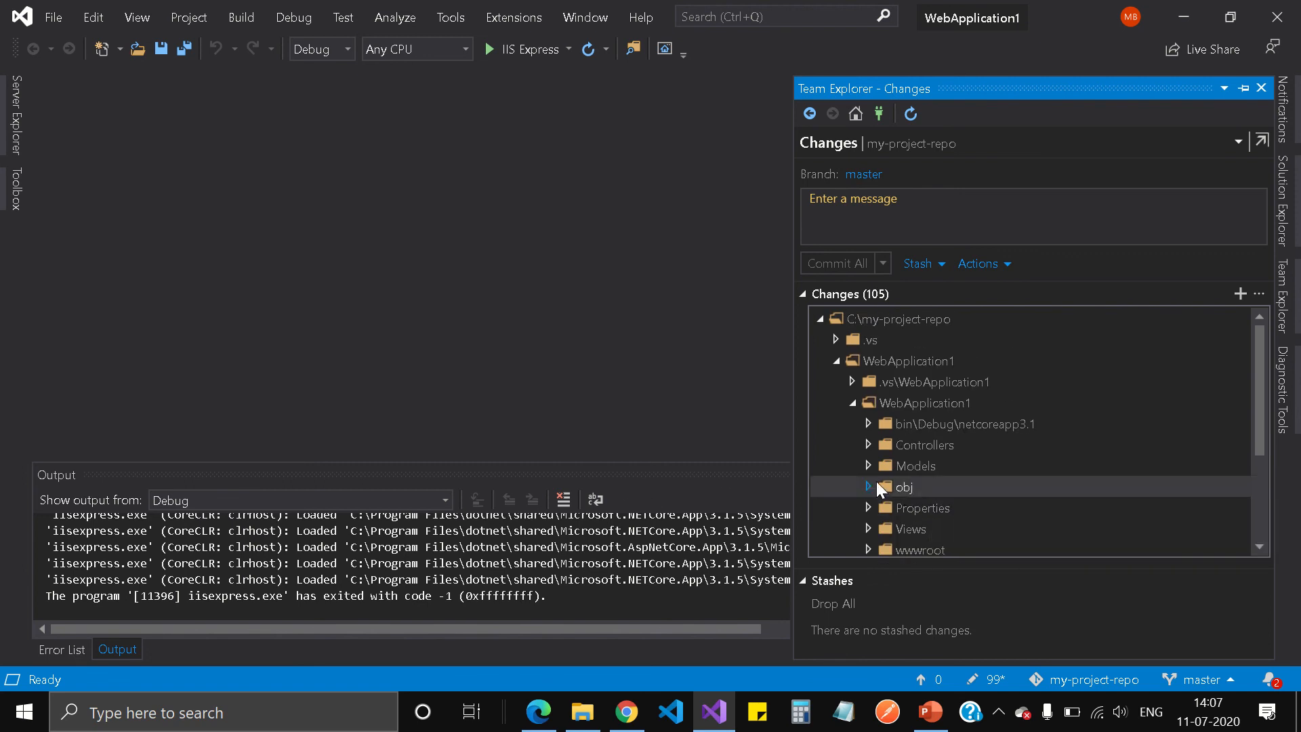
right_click(925, 425)
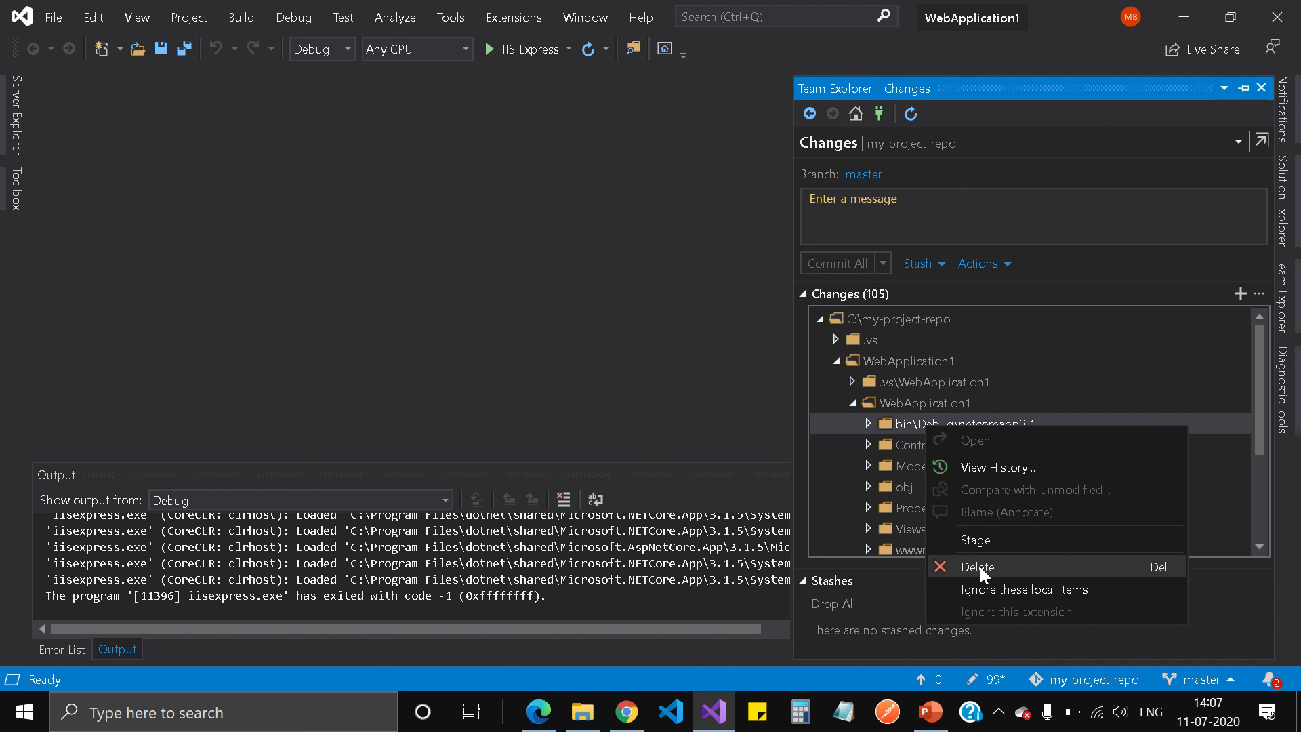
Collapse the change tree and stage all 105 changes from the repo root.
click(839, 360)
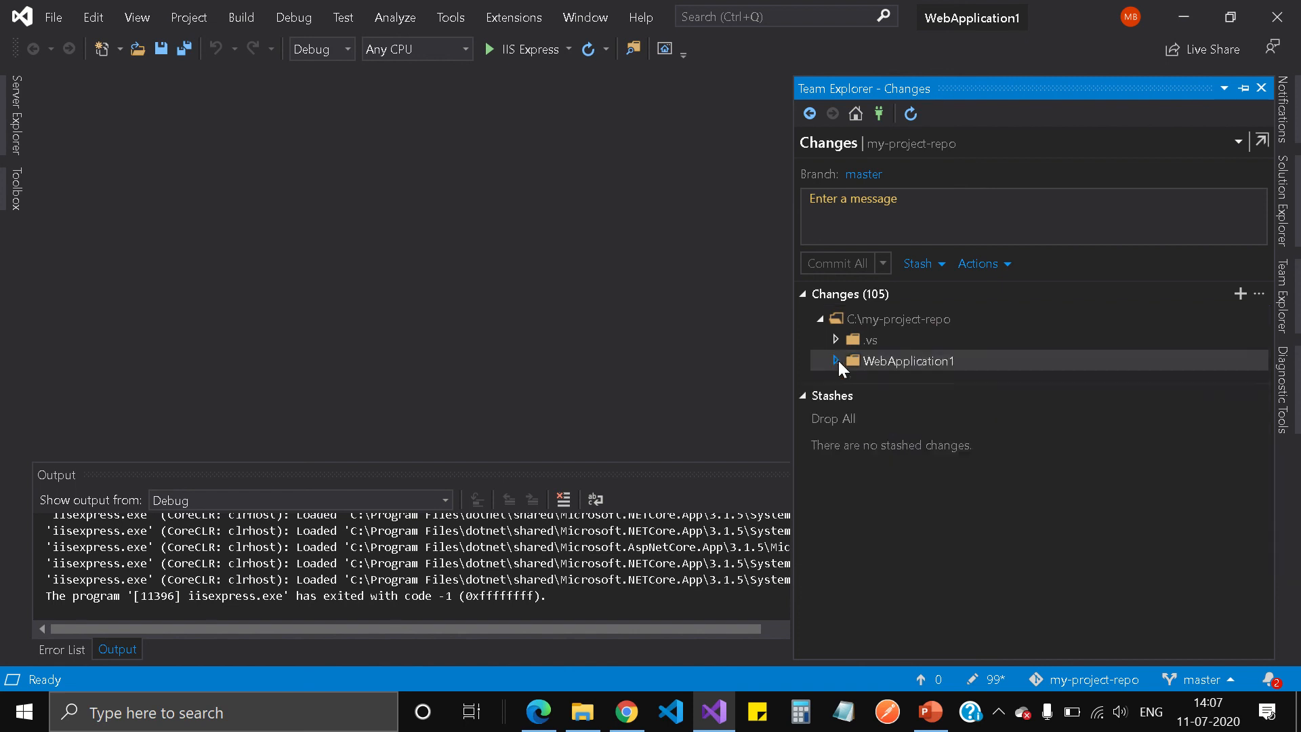
click(823, 319)
right_click(871, 323)
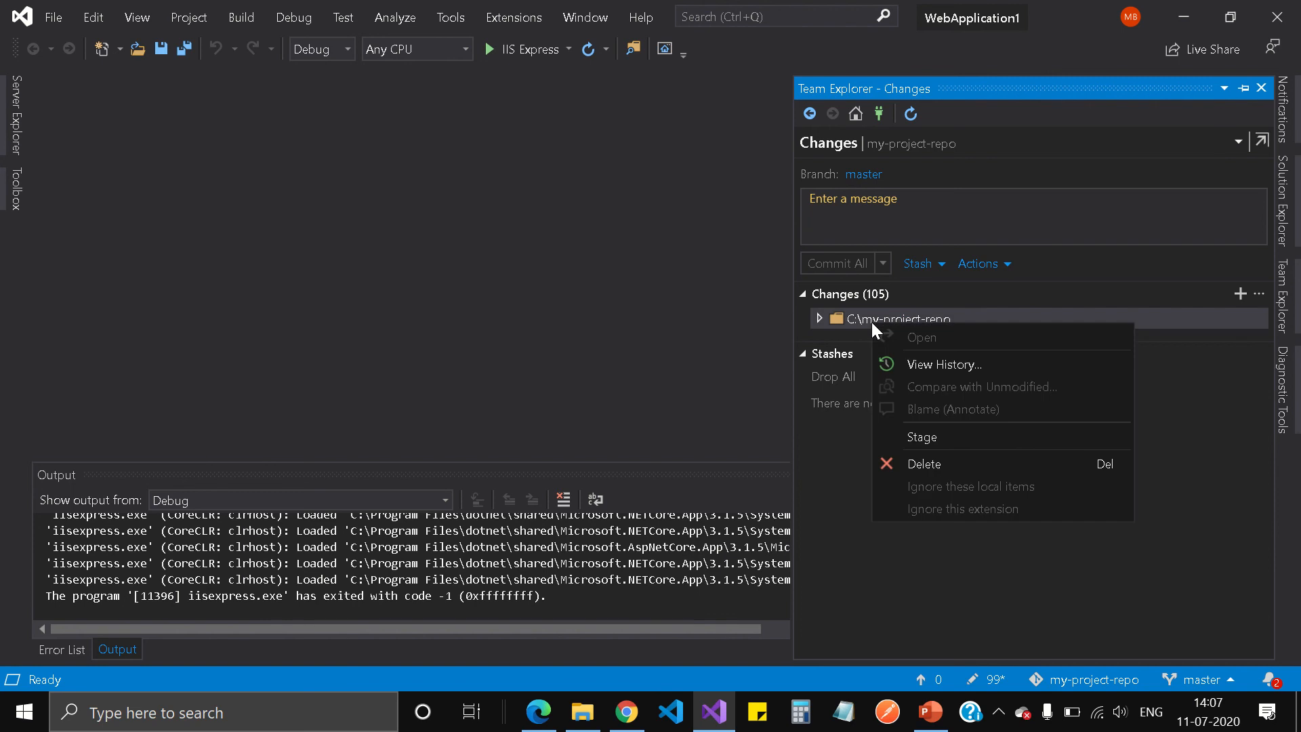
click(933, 439)
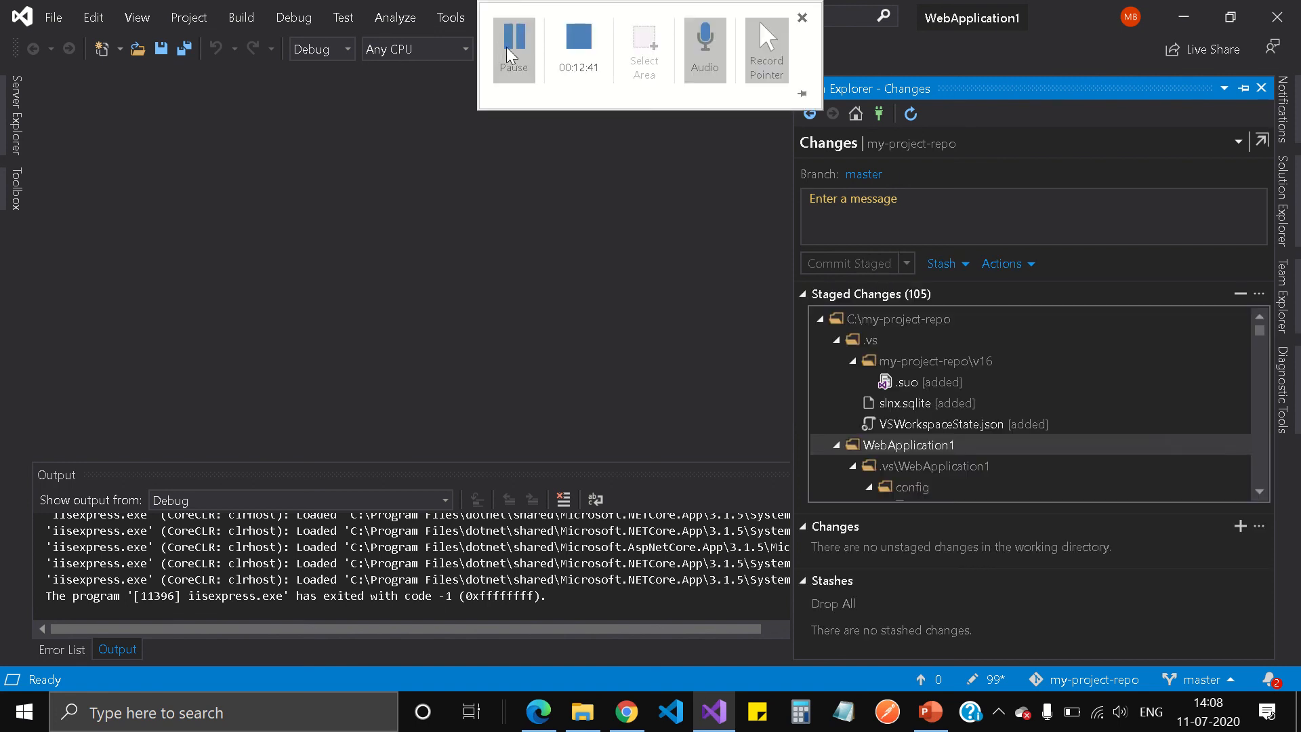
Collapse the staged .vs, bin\Debug\netcoreapp3.1, Controllers and Models folders.
click(836, 340)
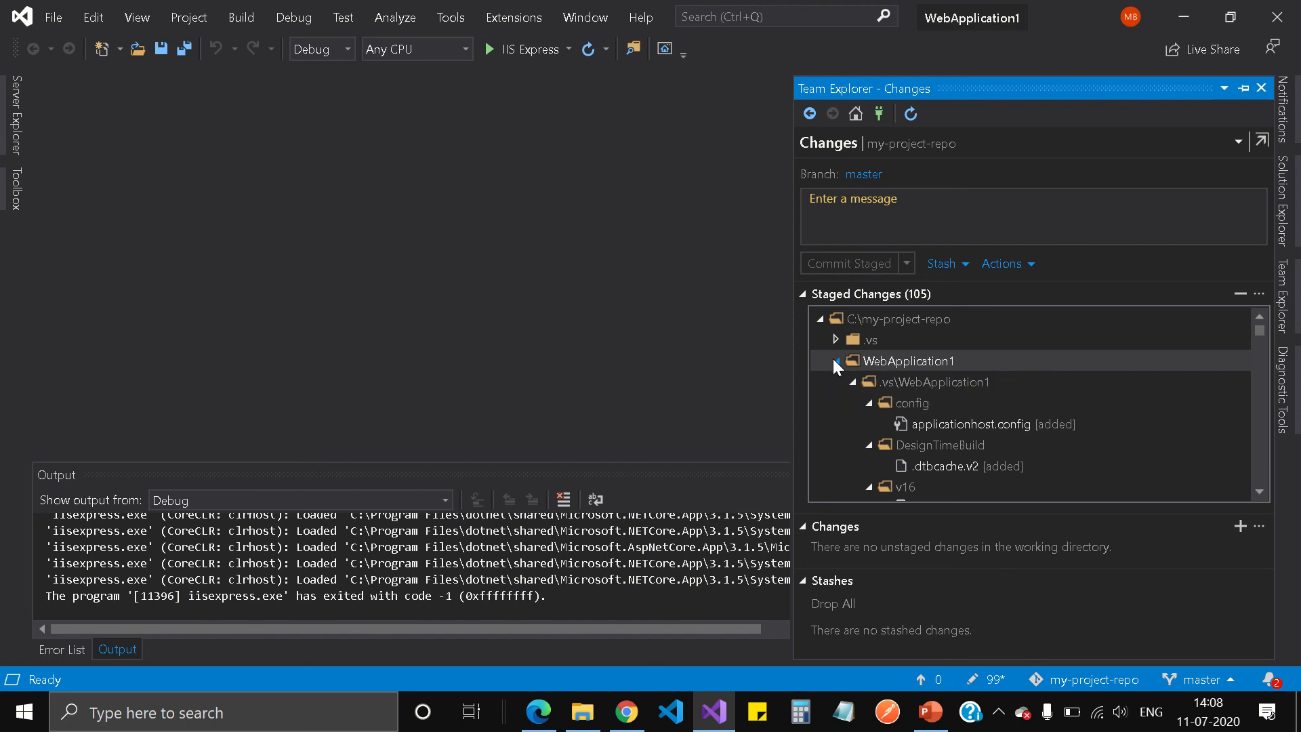
click(834, 360)
click(835, 360)
click(853, 382)
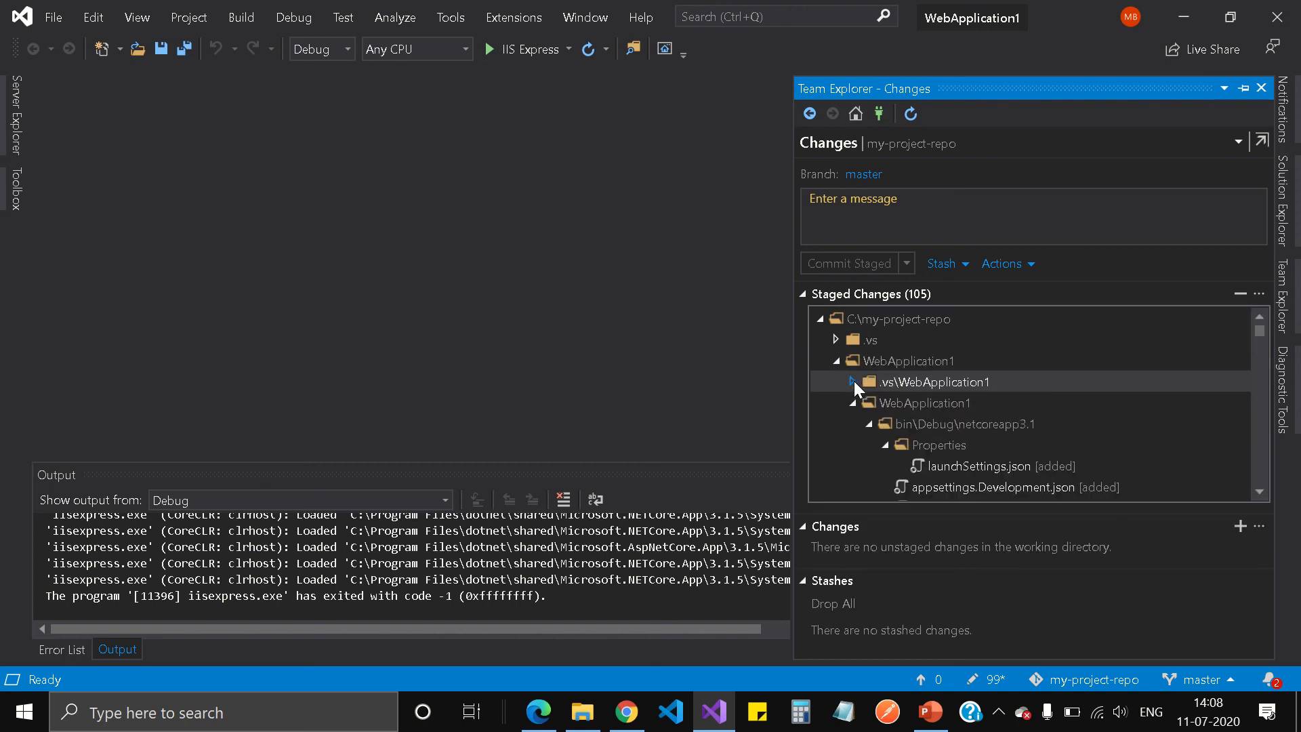
click(868, 423)
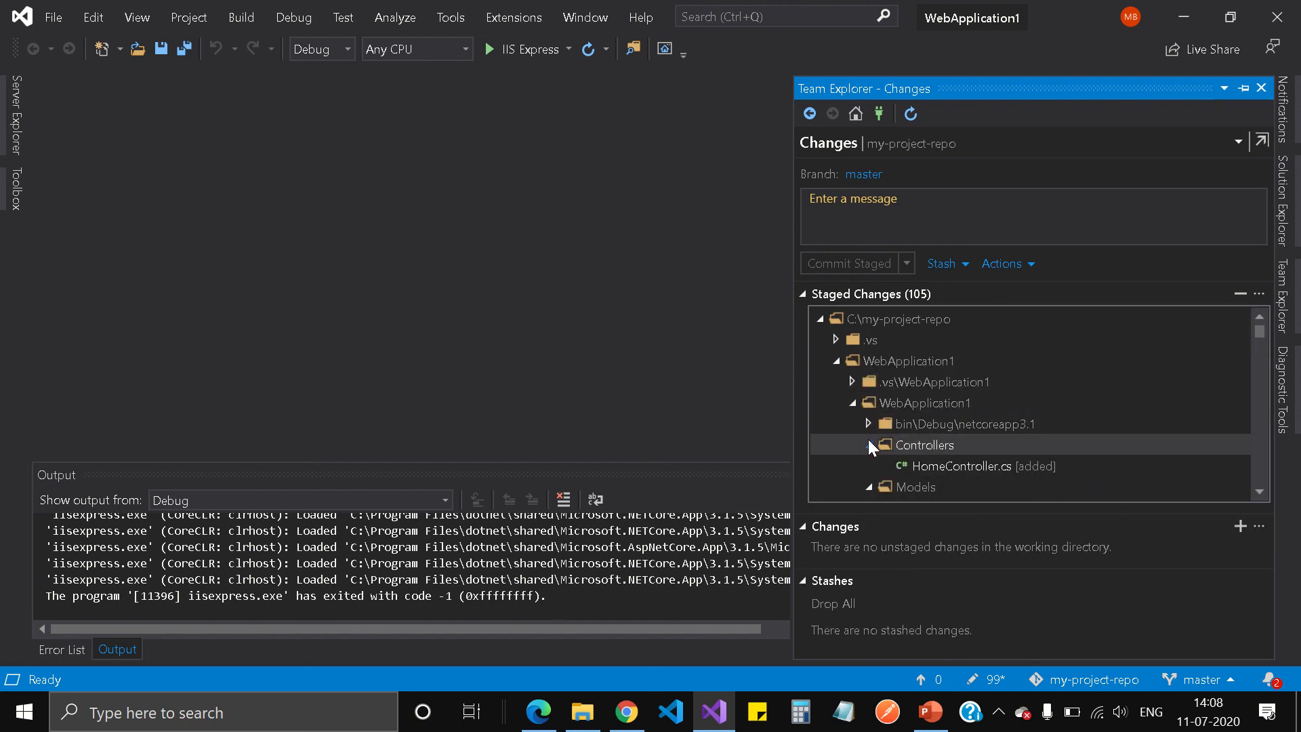
click(868, 445)
click(868, 466)
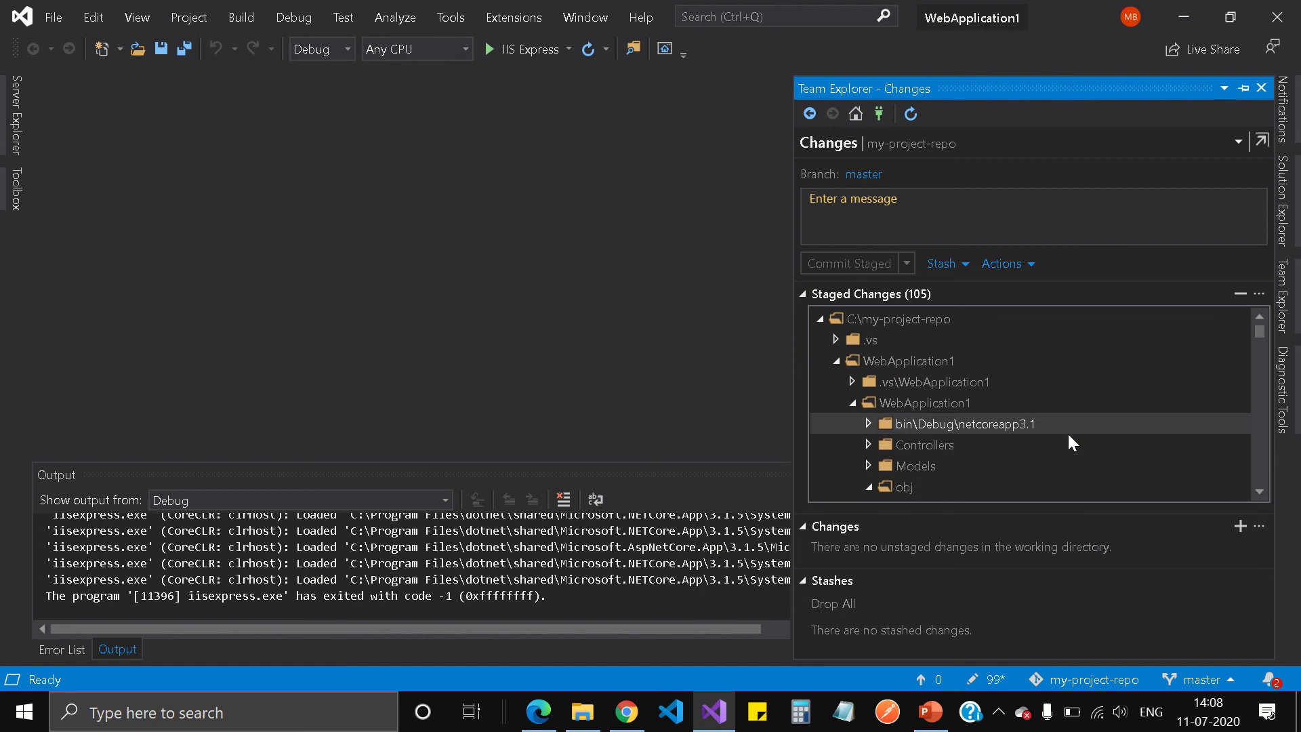
scroll(1067, 432, down, 1)
Collapse the staged obj, Properties, Views and wwwroot folders and scroll through the list.
click(868, 424)
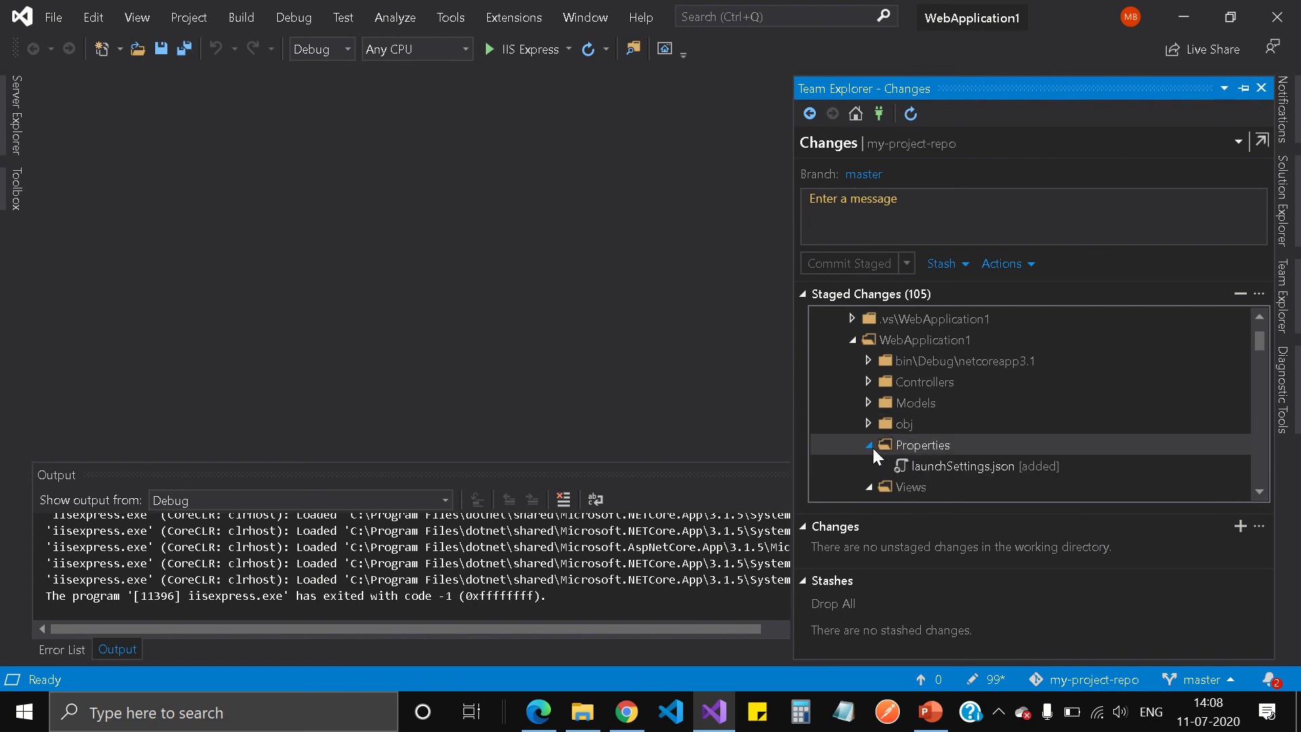
click(869, 444)
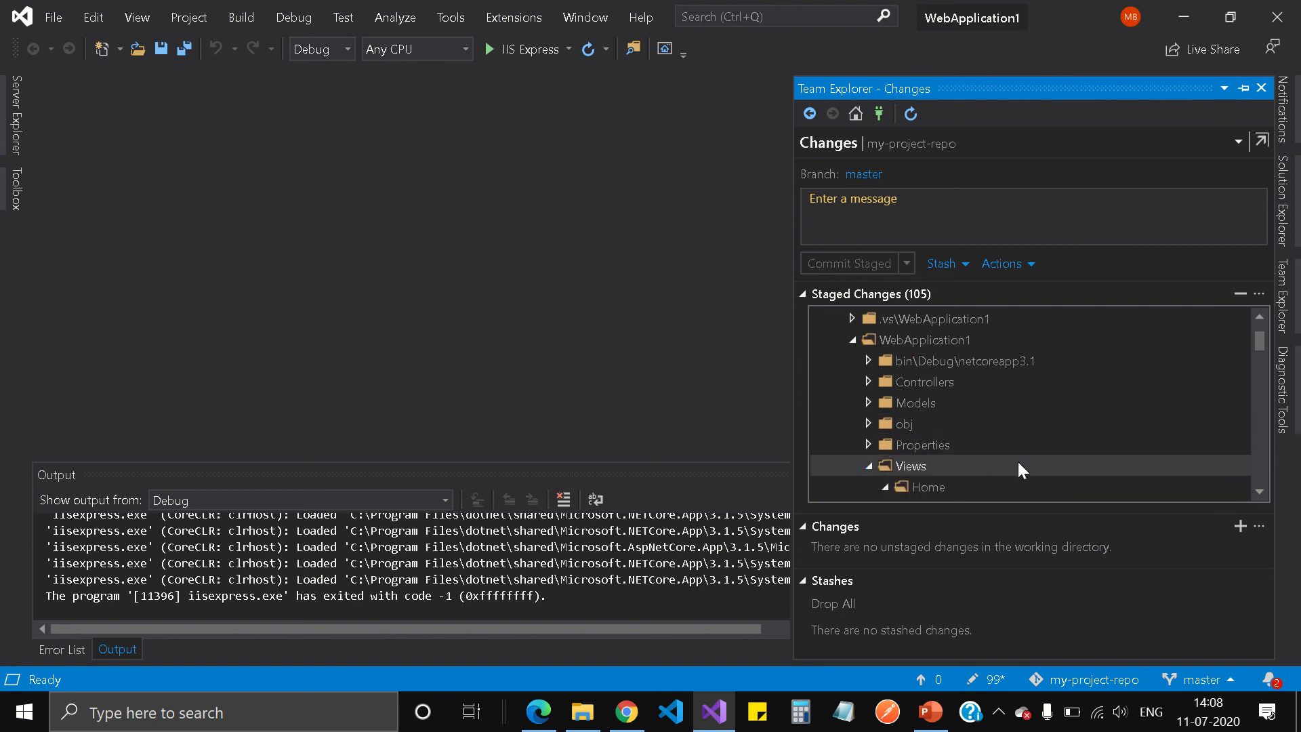
click(868, 466)
scroll(1051, 454, down, 3)
scroll(962, 420, up, 2)
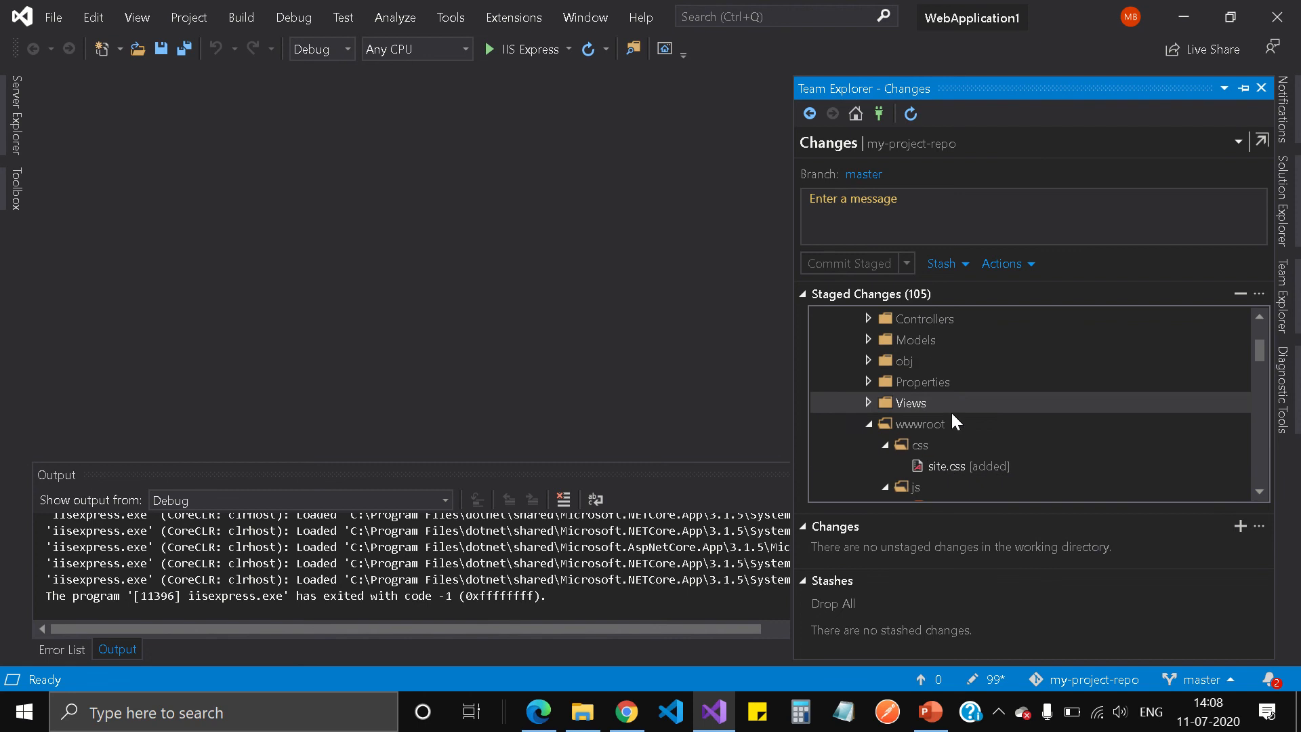
click(869, 425)
scroll(900, 452, up, 2)
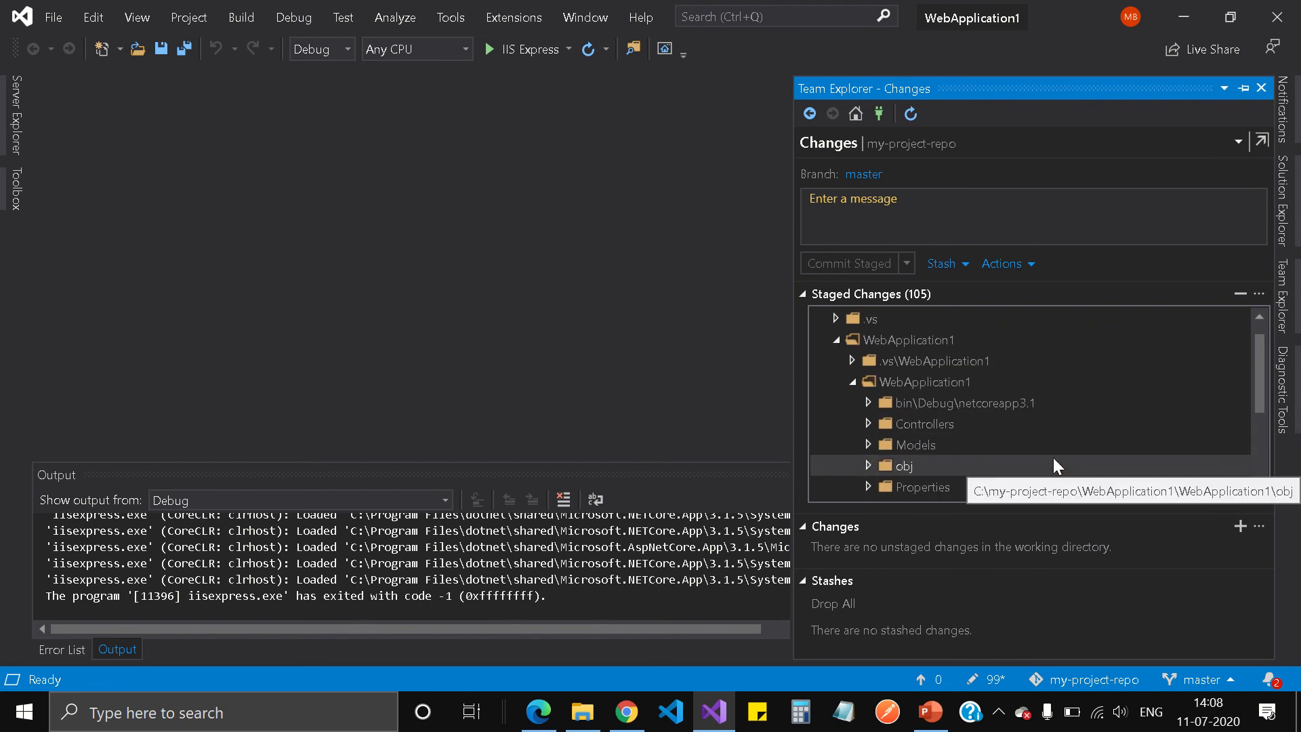
scroll(1053, 457, down, 4)
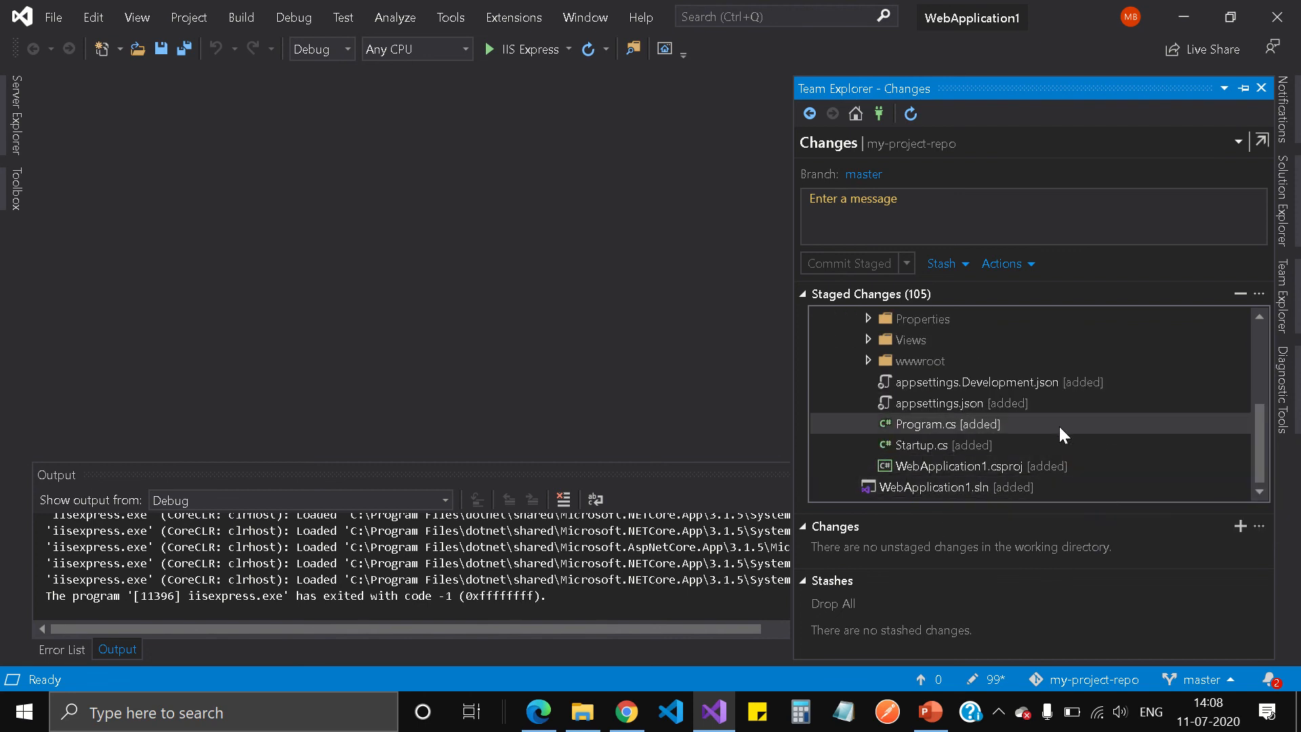
scroll(1059, 425, up, 3)
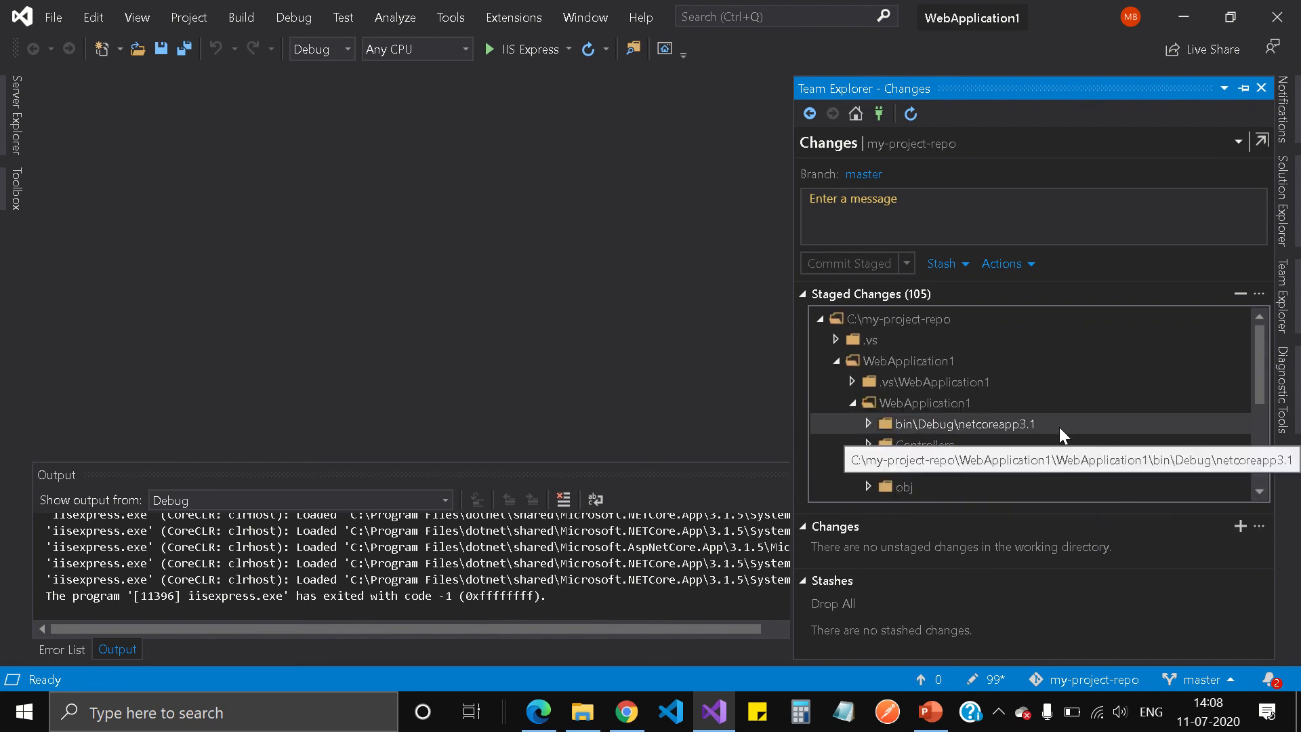
Unstage the bin\Debug\netcoreapp3.1 build-output folder.
right_click(929, 426)
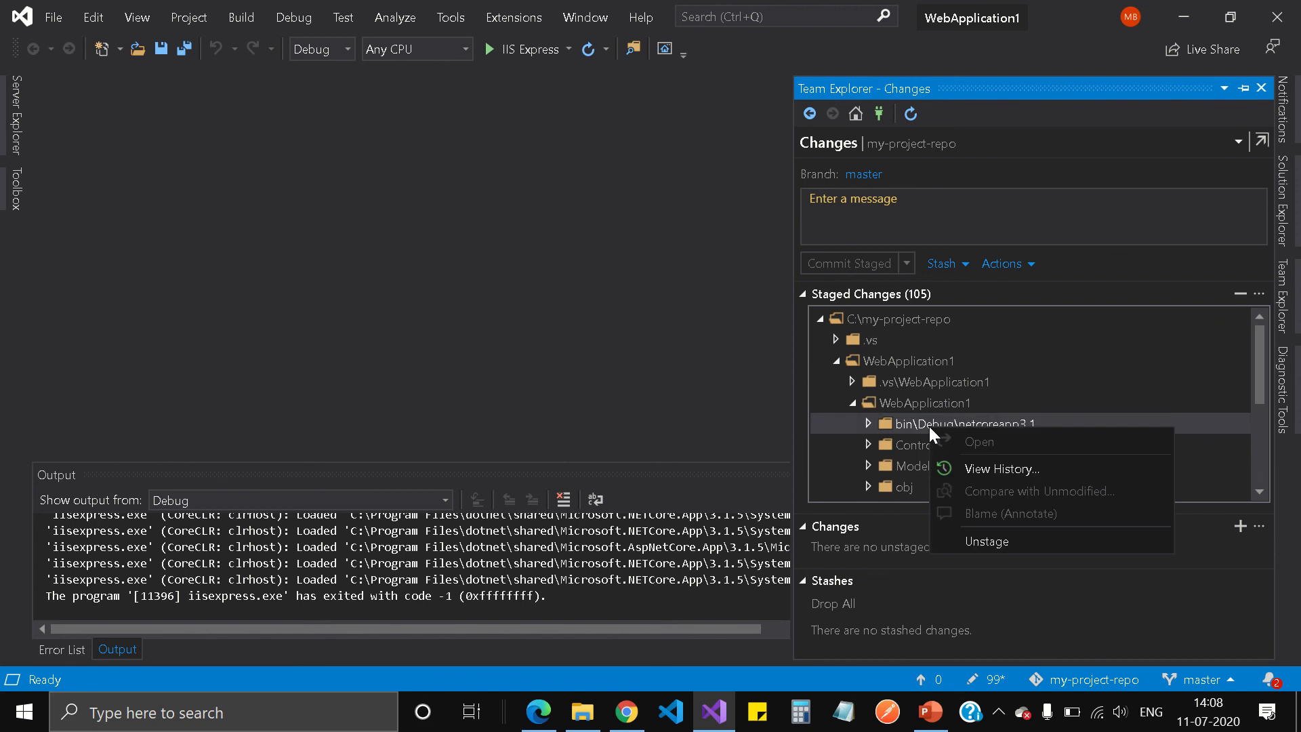
click(978, 542)
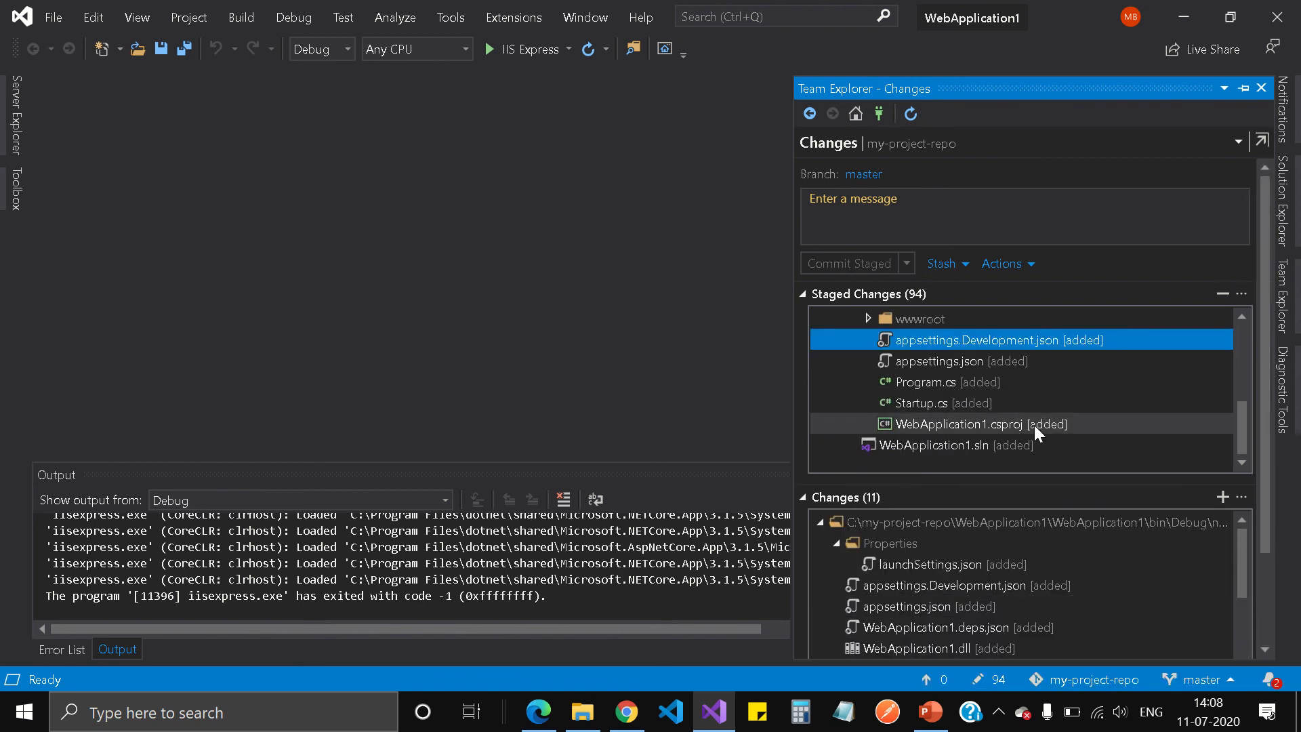
scroll(1030, 393, up, 3)
scroll(1071, 405, up, 1)
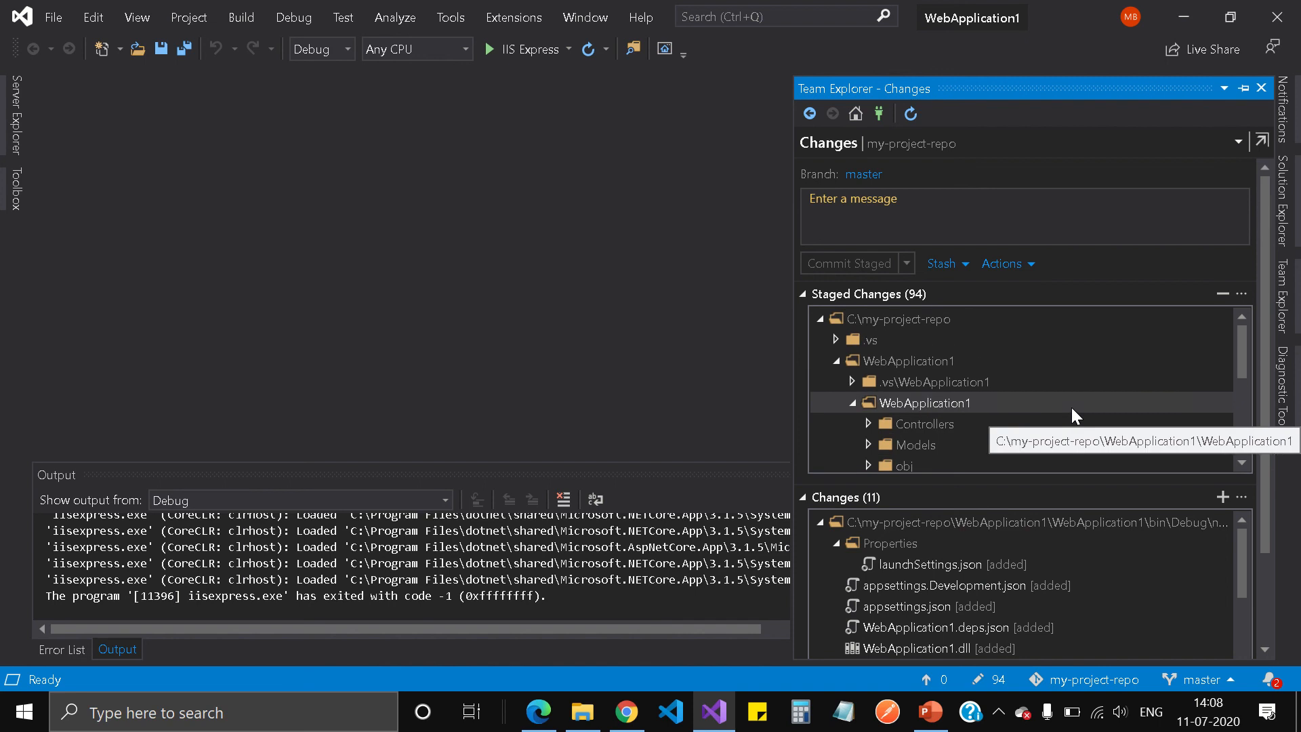
scroll(1072, 408, down, 1)
Unstage the obj folder, leaving 58 staged and 47 unstaged changes.
click(916, 403)
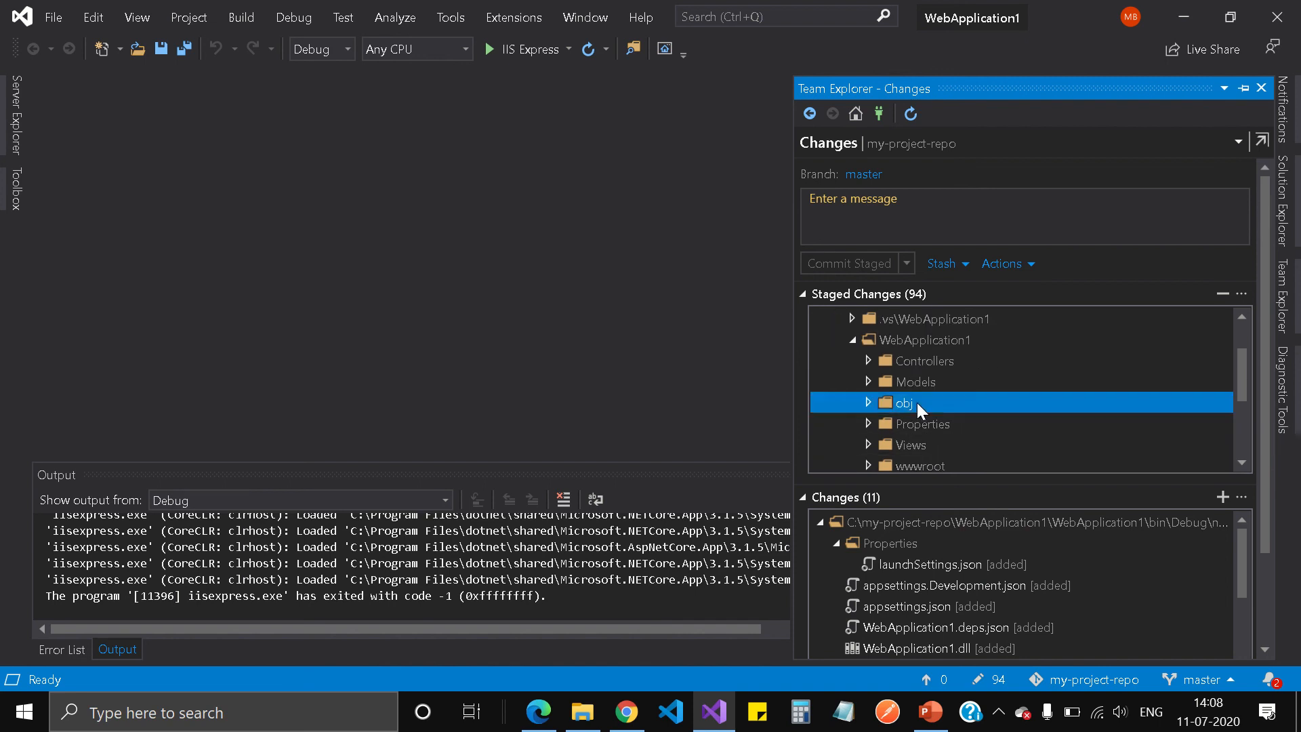
right_click(917, 403)
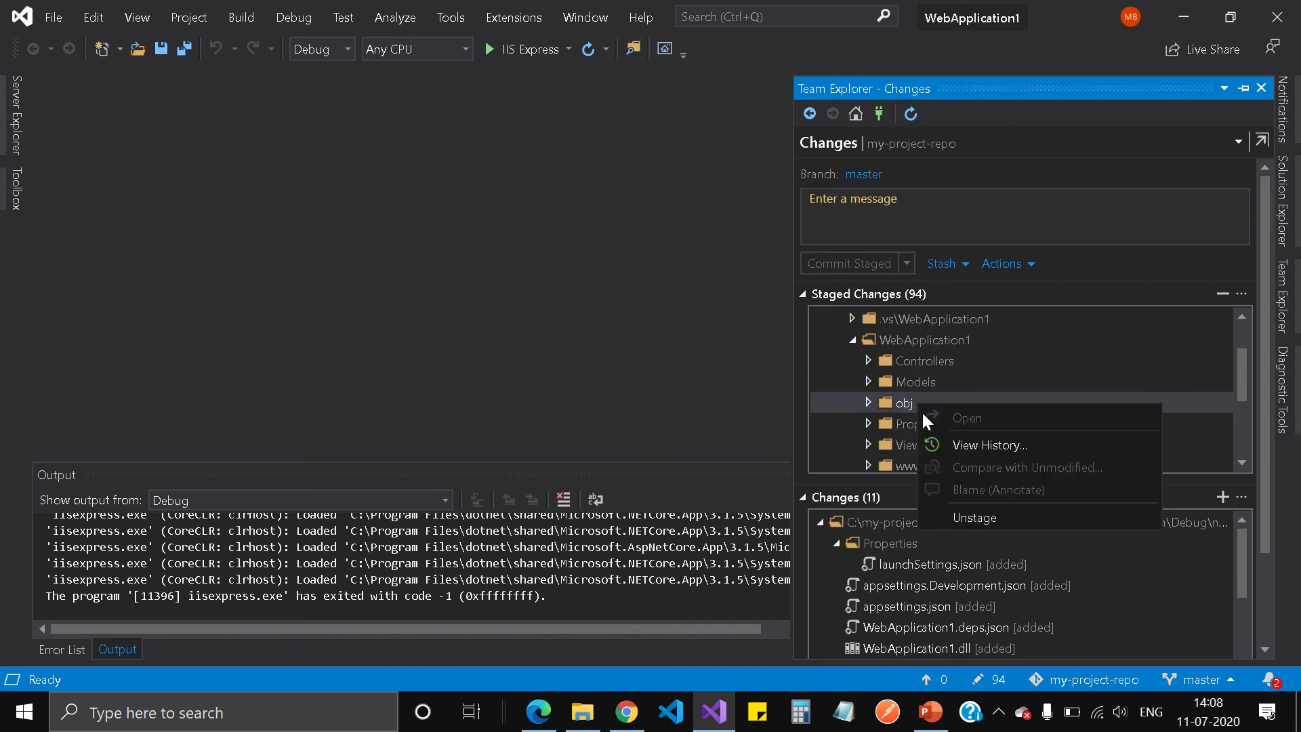
click(962, 518)
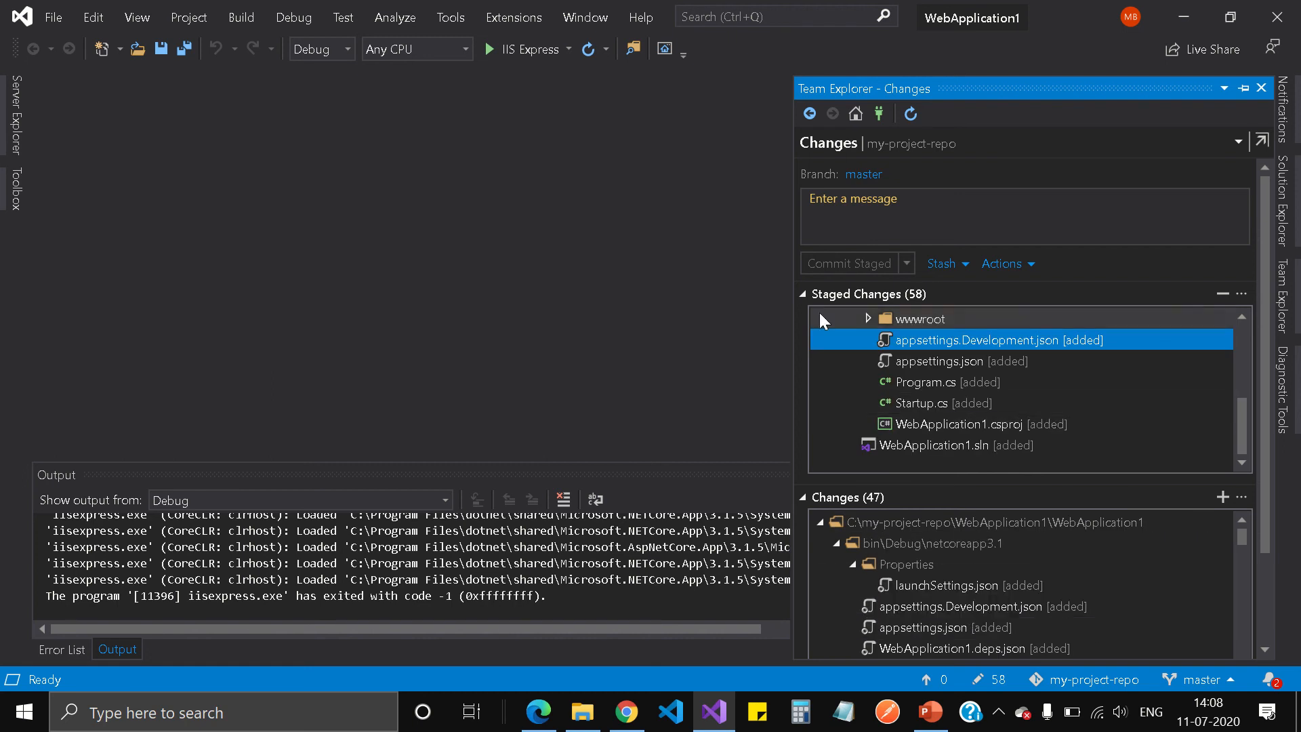
drag(1238, 437, 1242, 336)
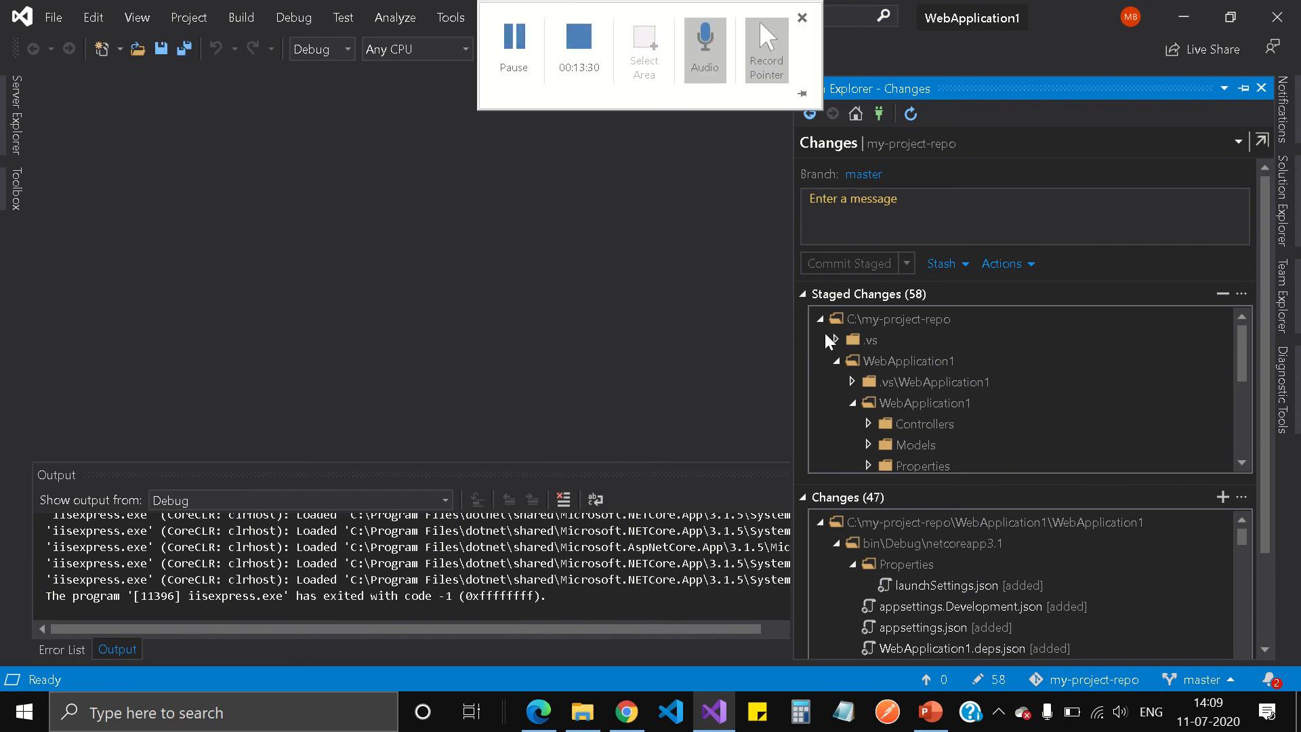
Enter the commit message 'Initial commit of the web app' for the 58 staged changes.
click(913, 220)
text(Init)
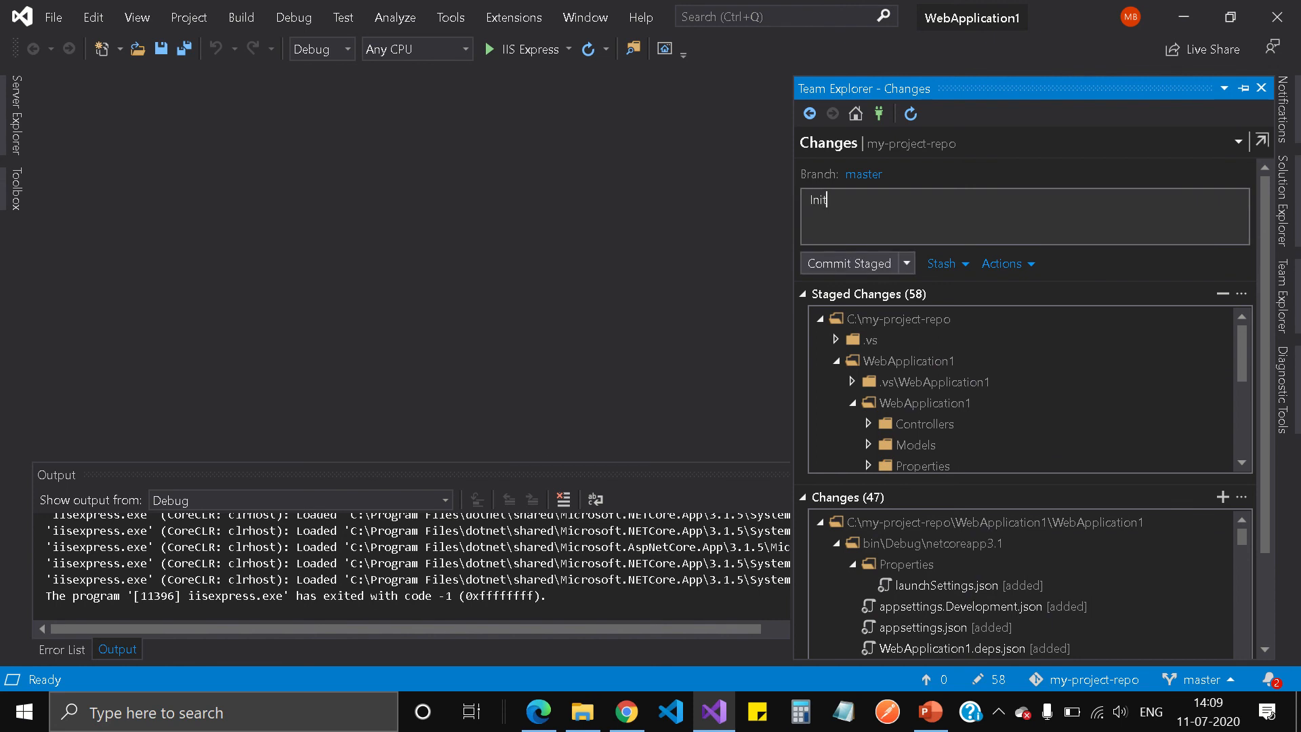
text(ial commit of the web app.)
click(819, 521)
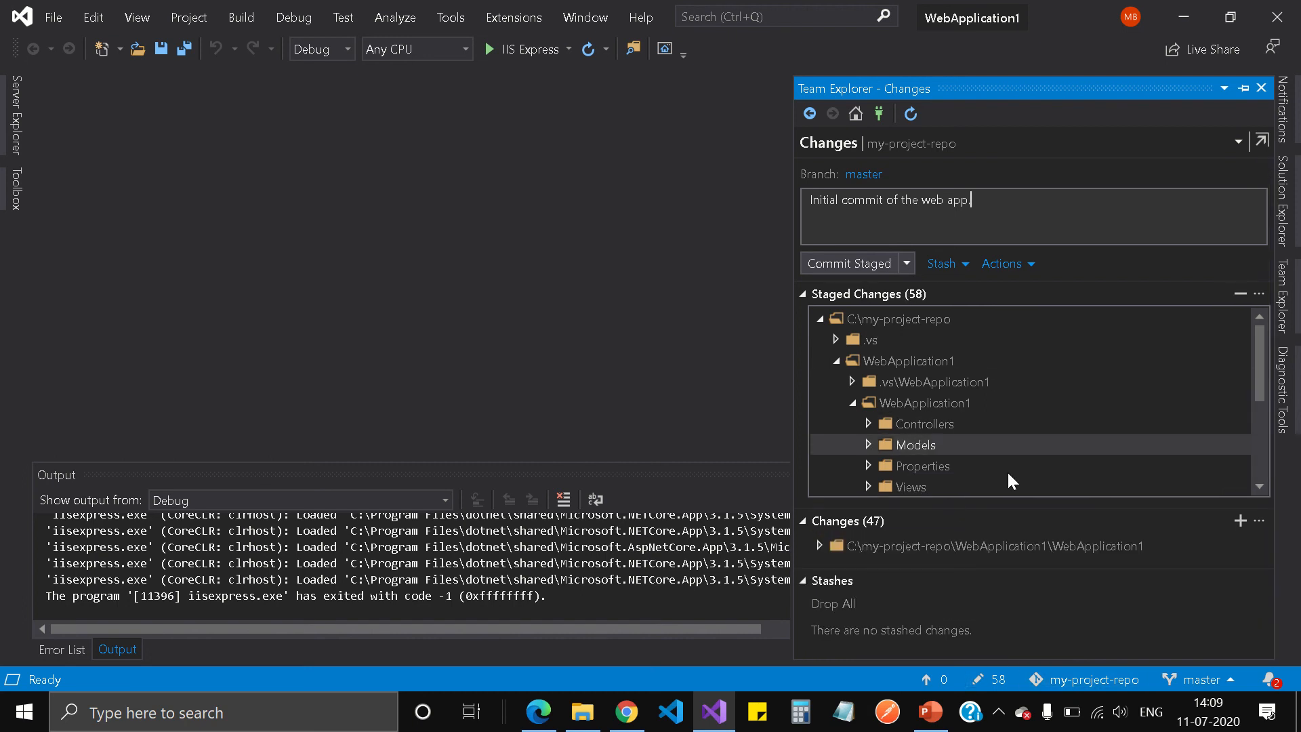
click(852, 402)
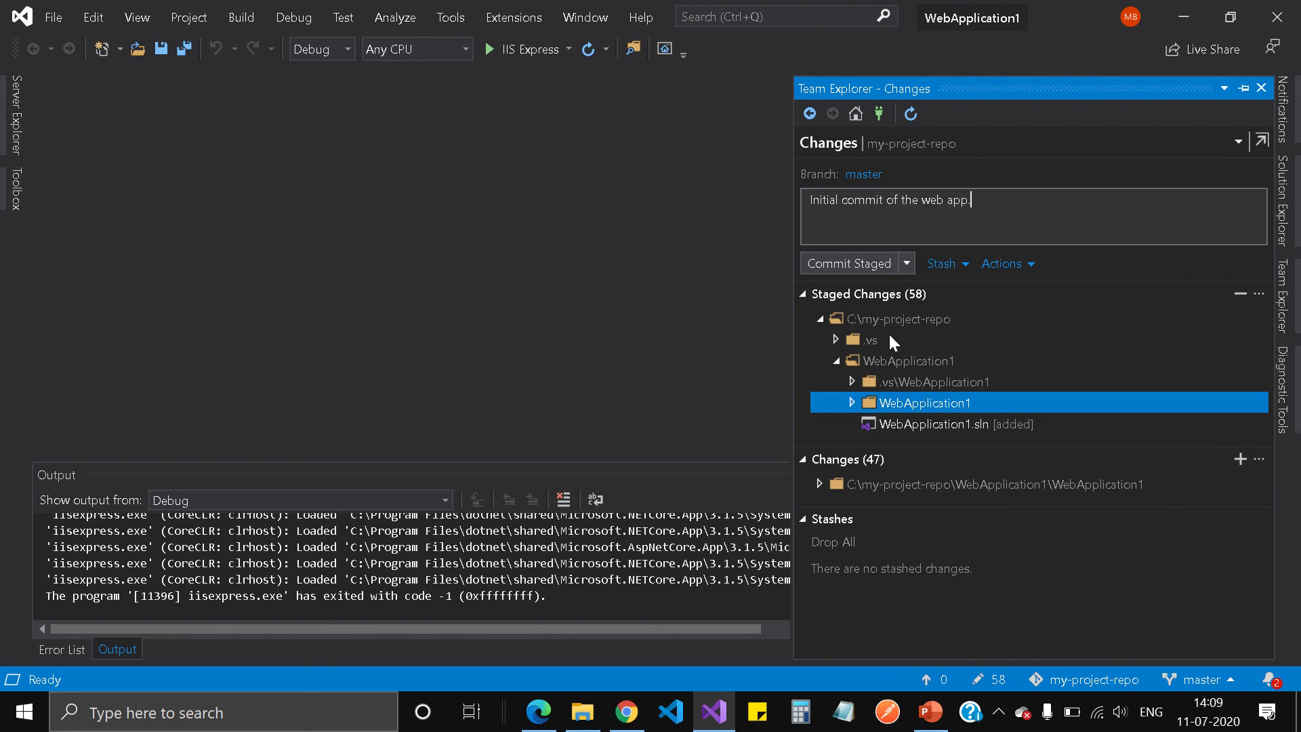
click(907, 263)
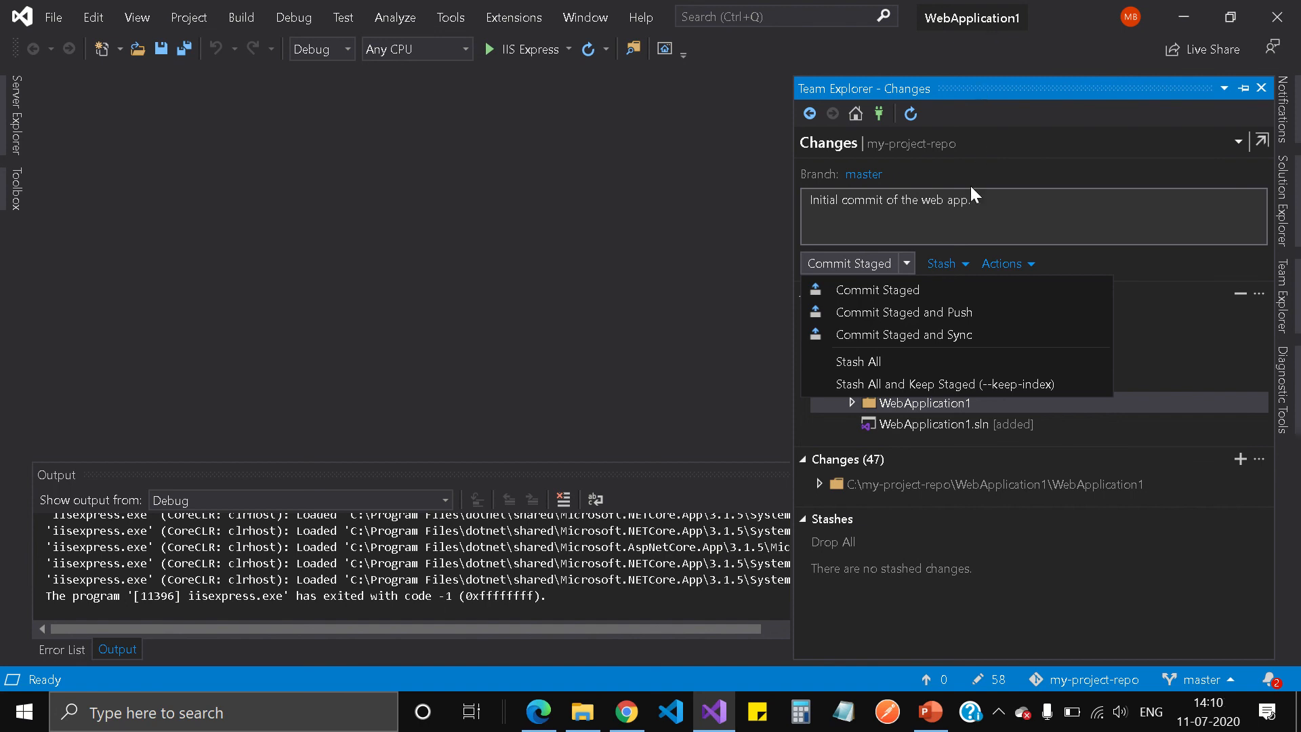
Use Commit Staged and Push to send 'Initial commit of the web app.' to origin/master.
click(930, 315)
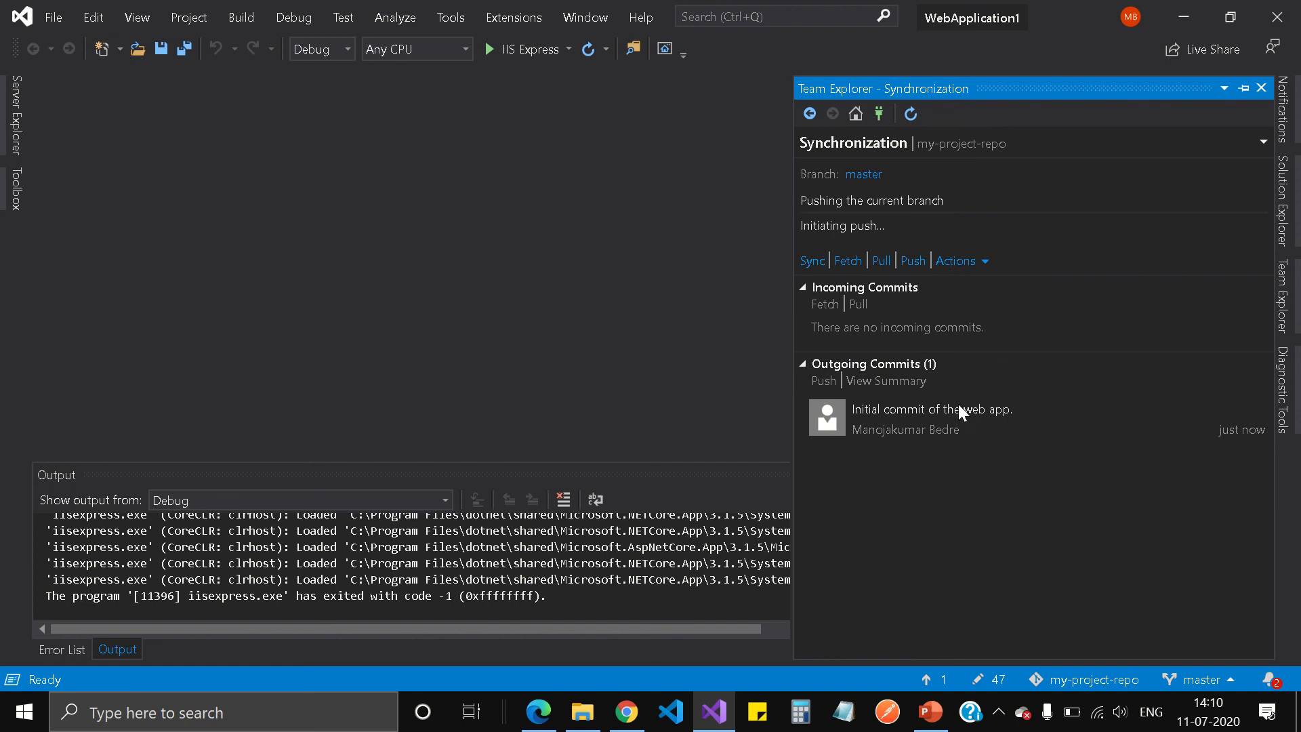
mouse_move(451, 5)
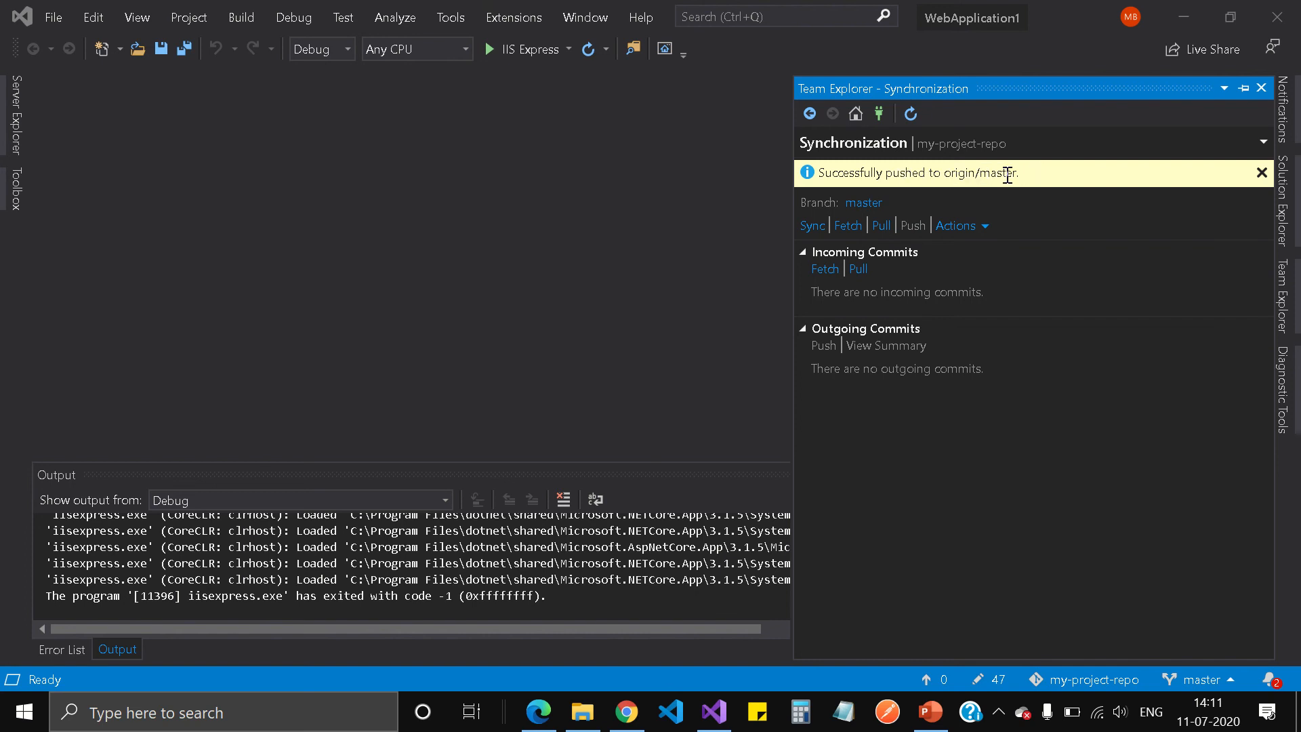
In Azure DevOps, open master's Files view showing .vs and WebApplication1 from commit 4ad6e137.
click(551, 719)
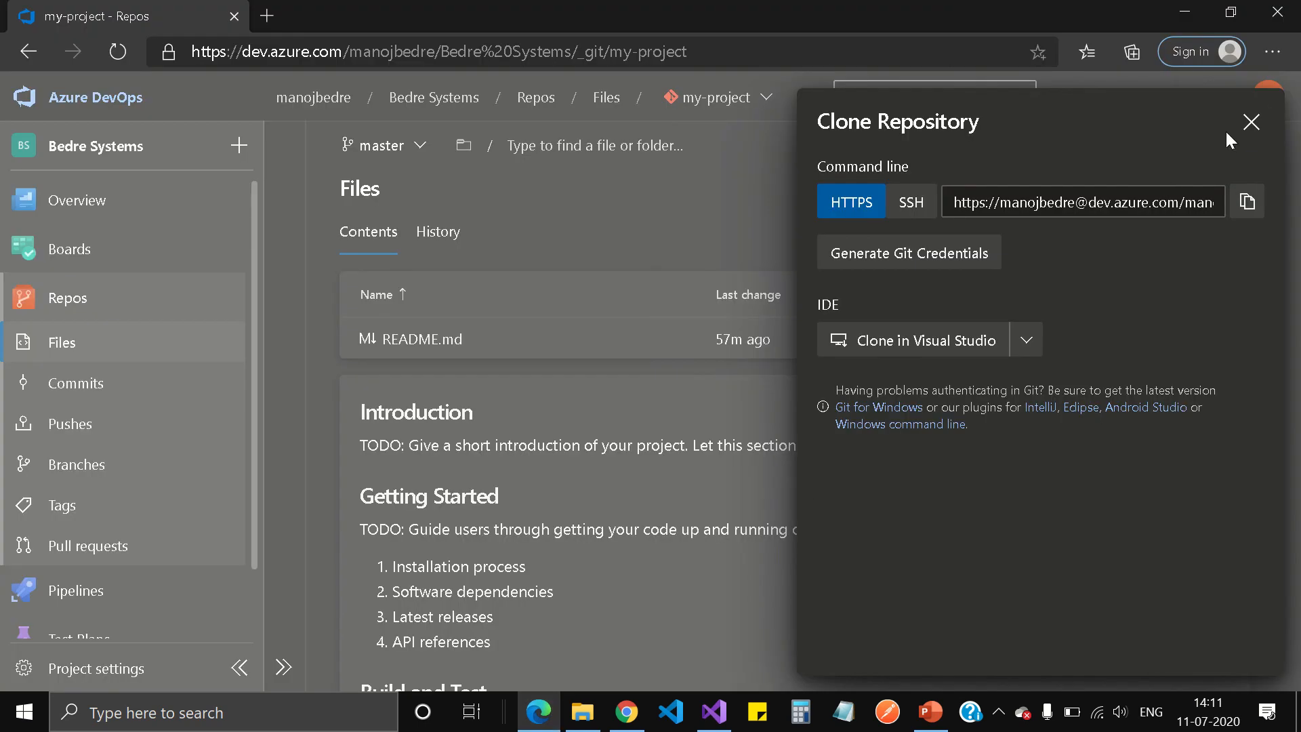
click(1250, 123)
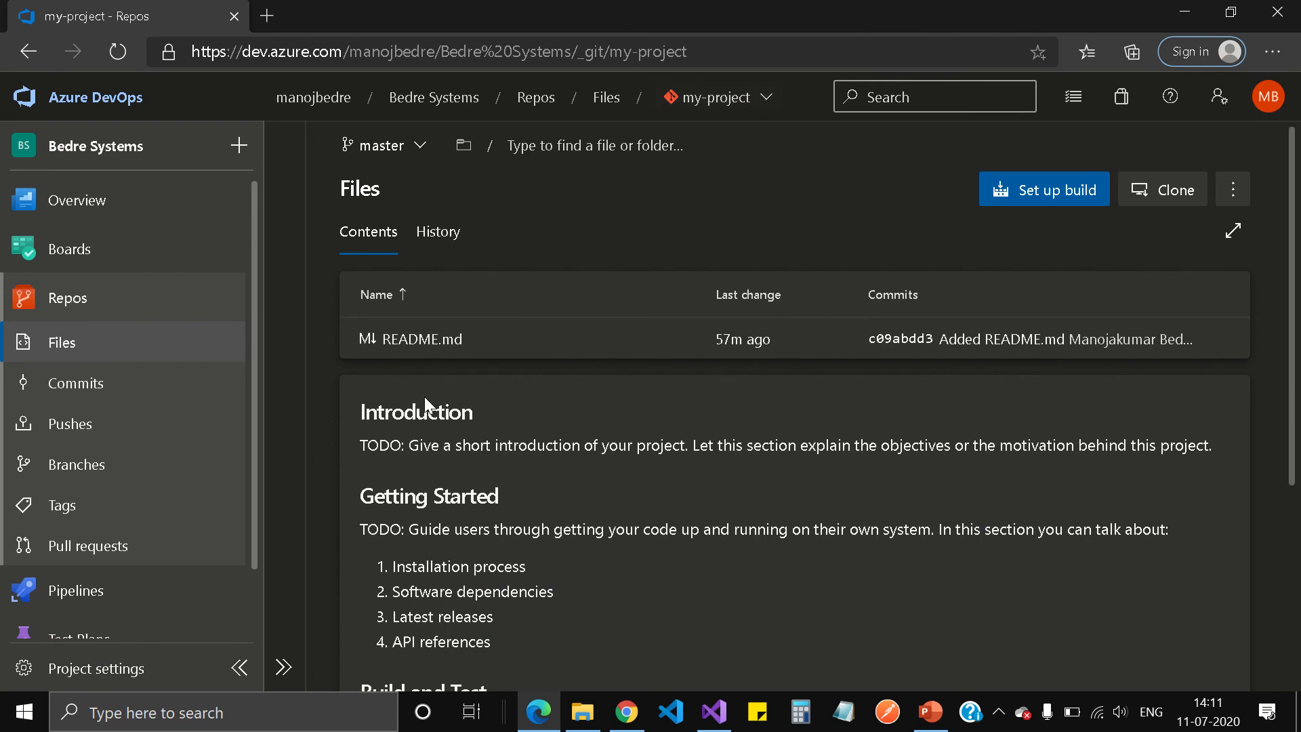
click(76, 474)
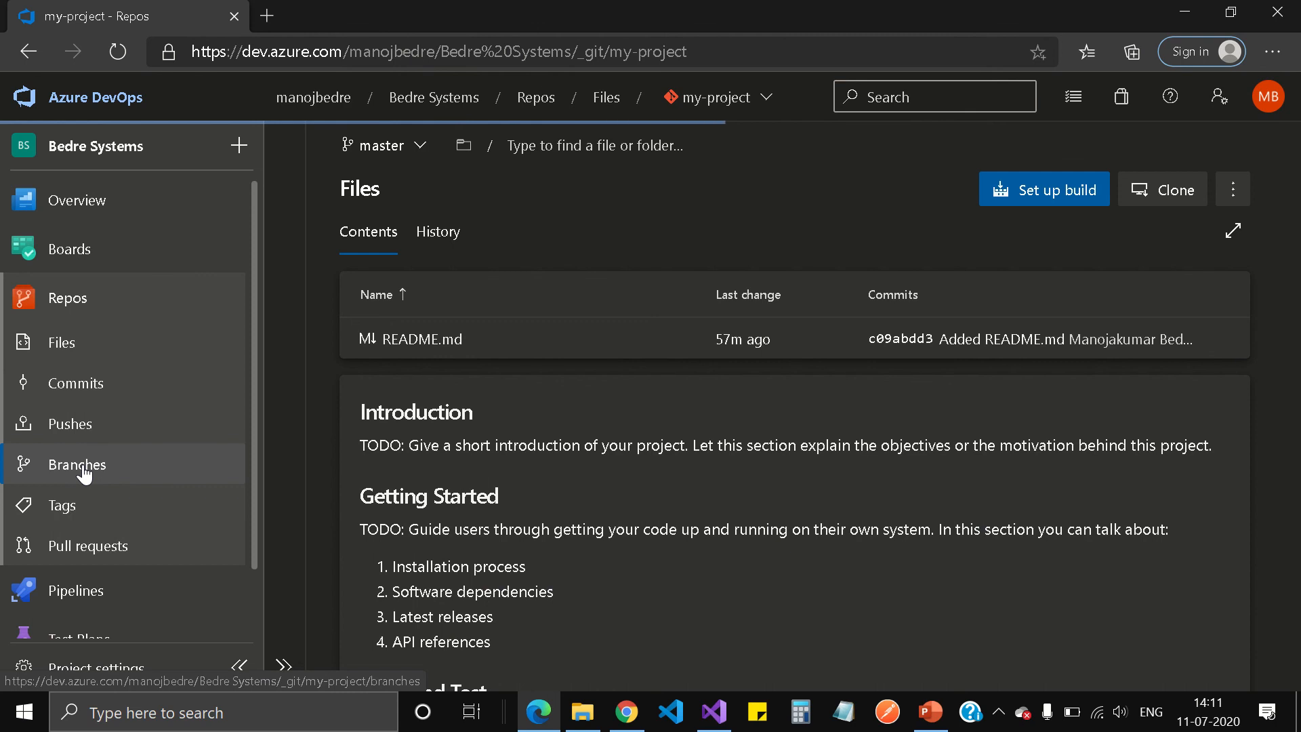
mouse_move(569, 4)
click(513, 46)
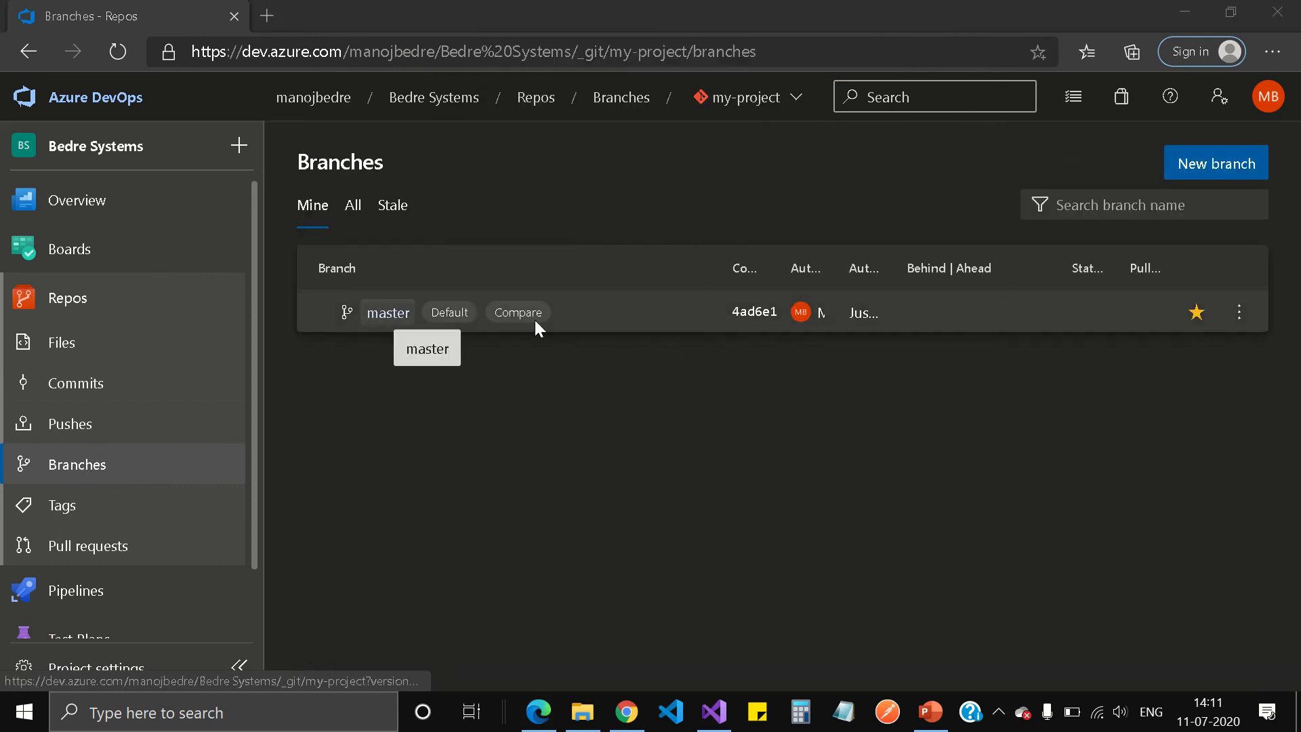
click(584, 317)
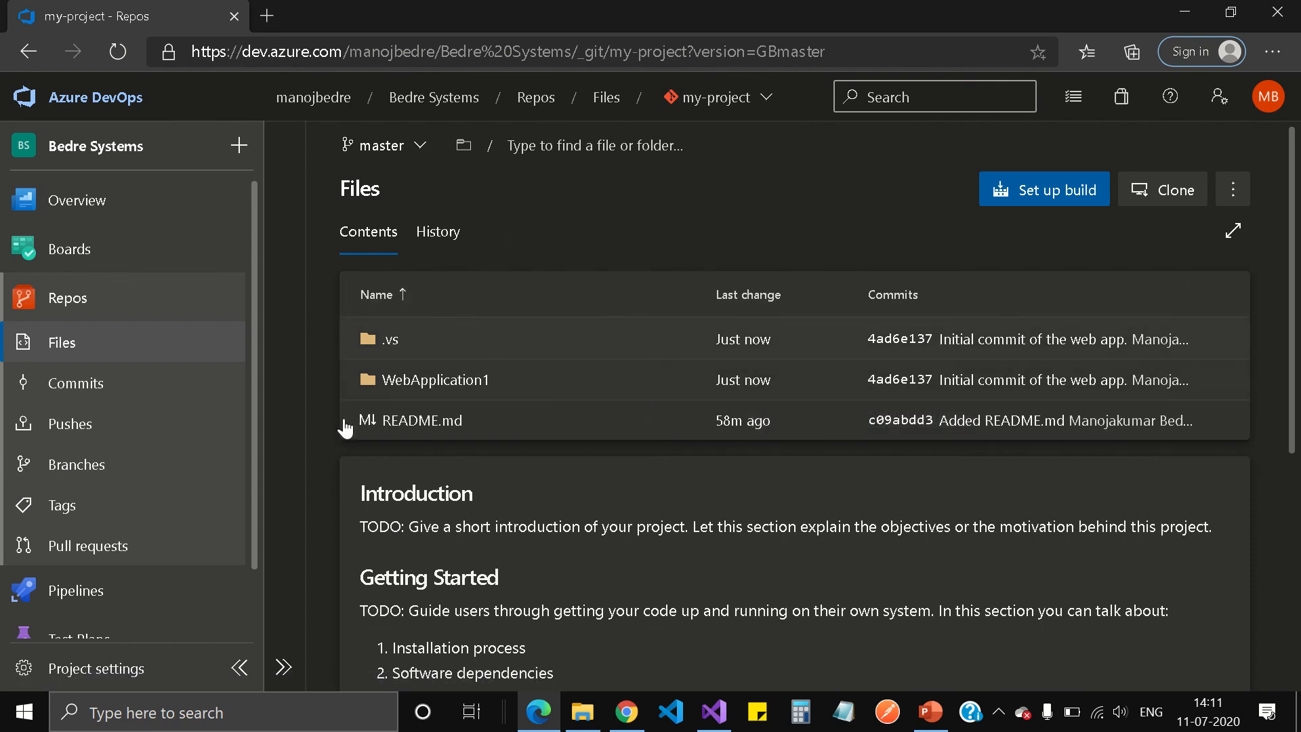
scroll(900, 571, down, 1)
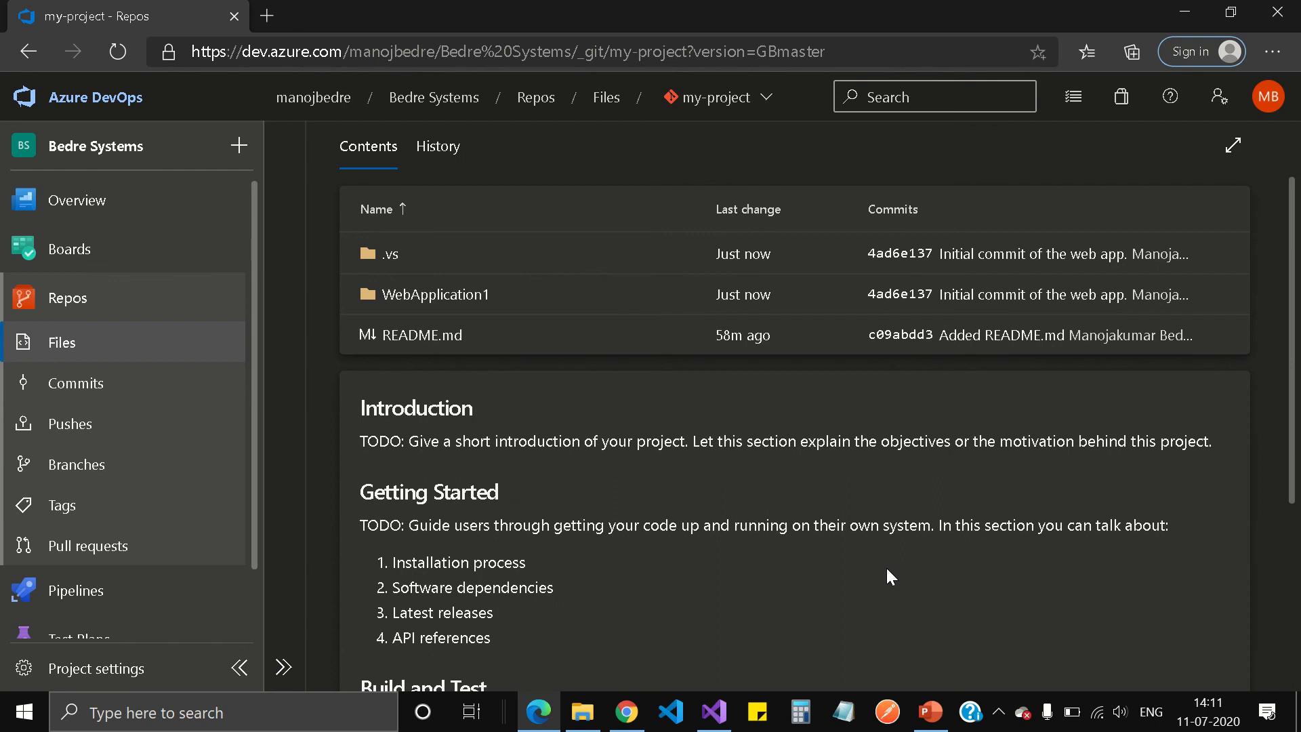
scroll(884, 566, up, 1)
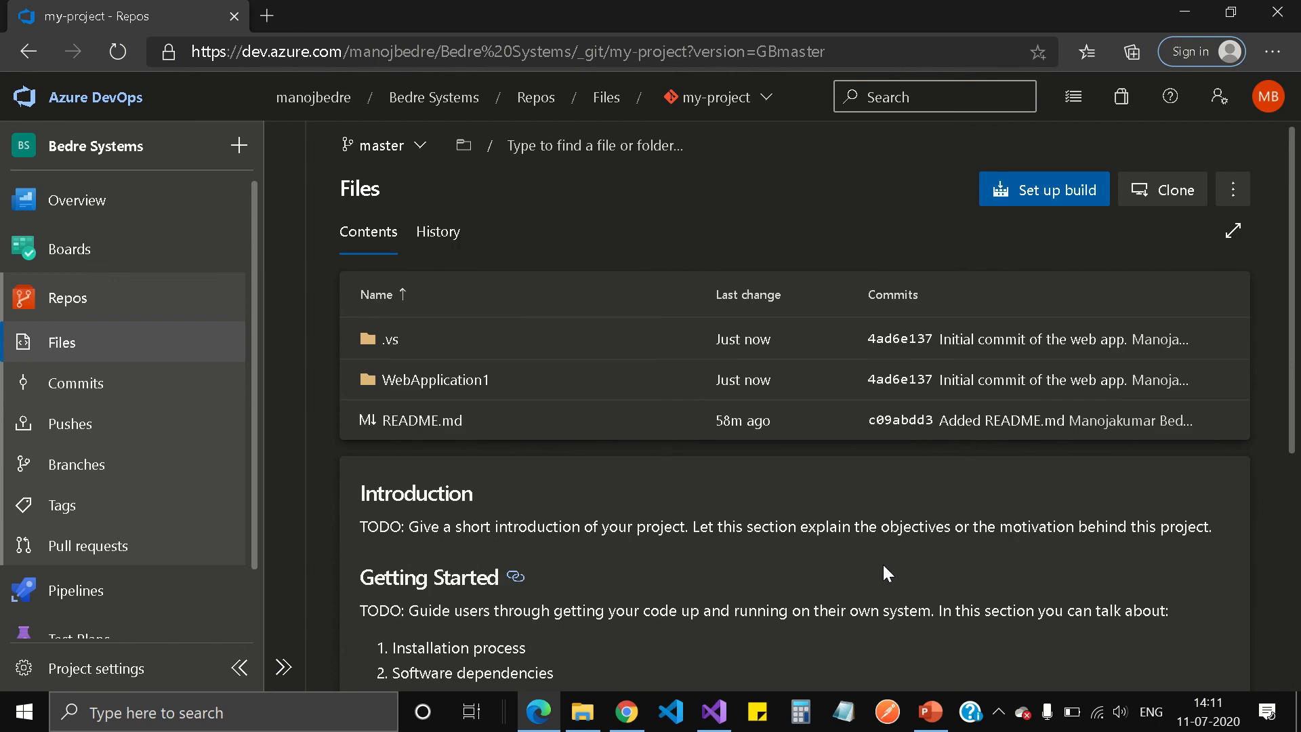
click(284, 667)
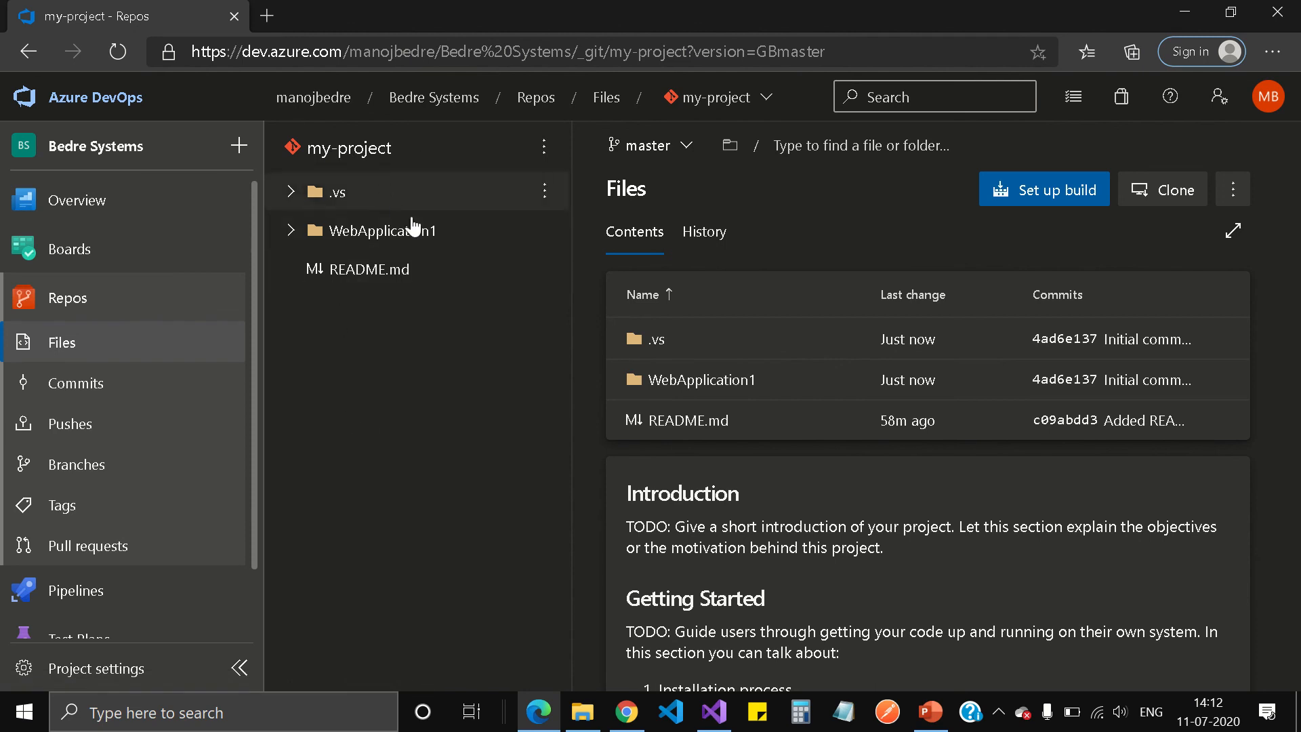
Expand WebApplication1 and its nested WebApplication1 folder to reveal Controllers, Models, Views, wwwroot and Startup.cs.
click(291, 231)
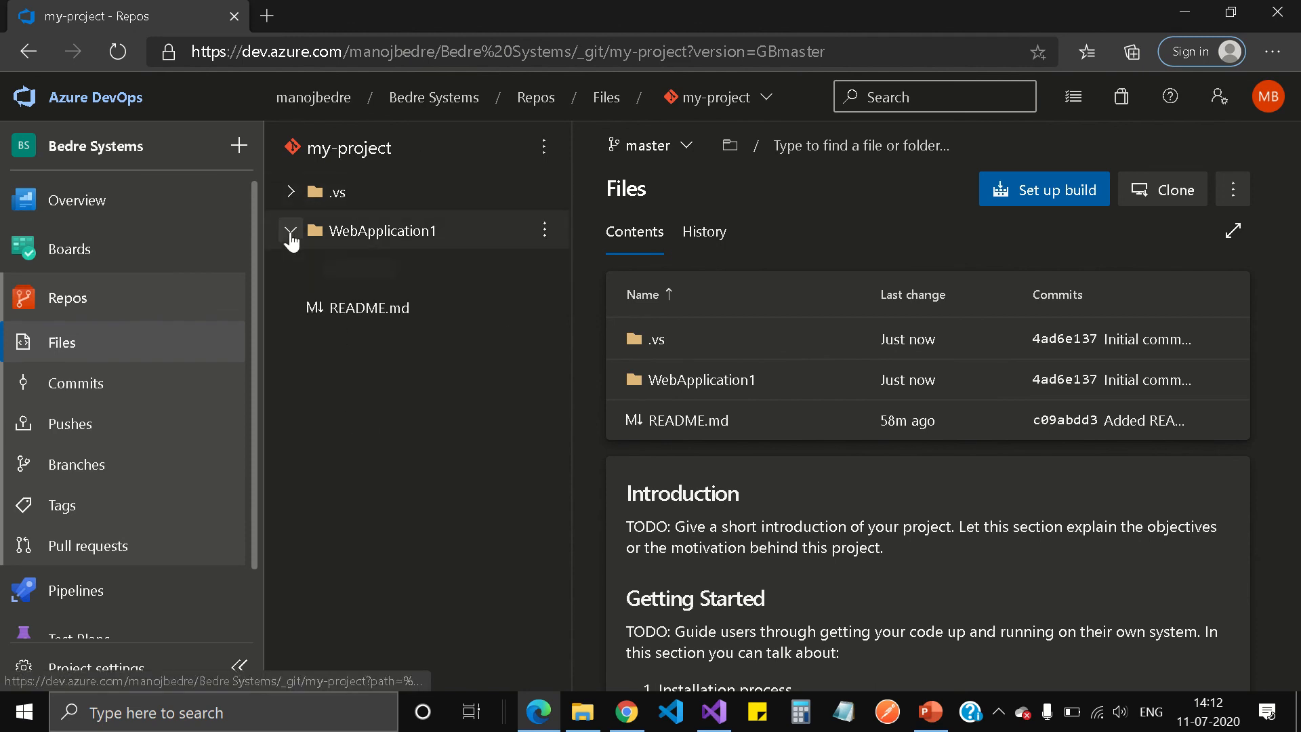
click(309, 308)
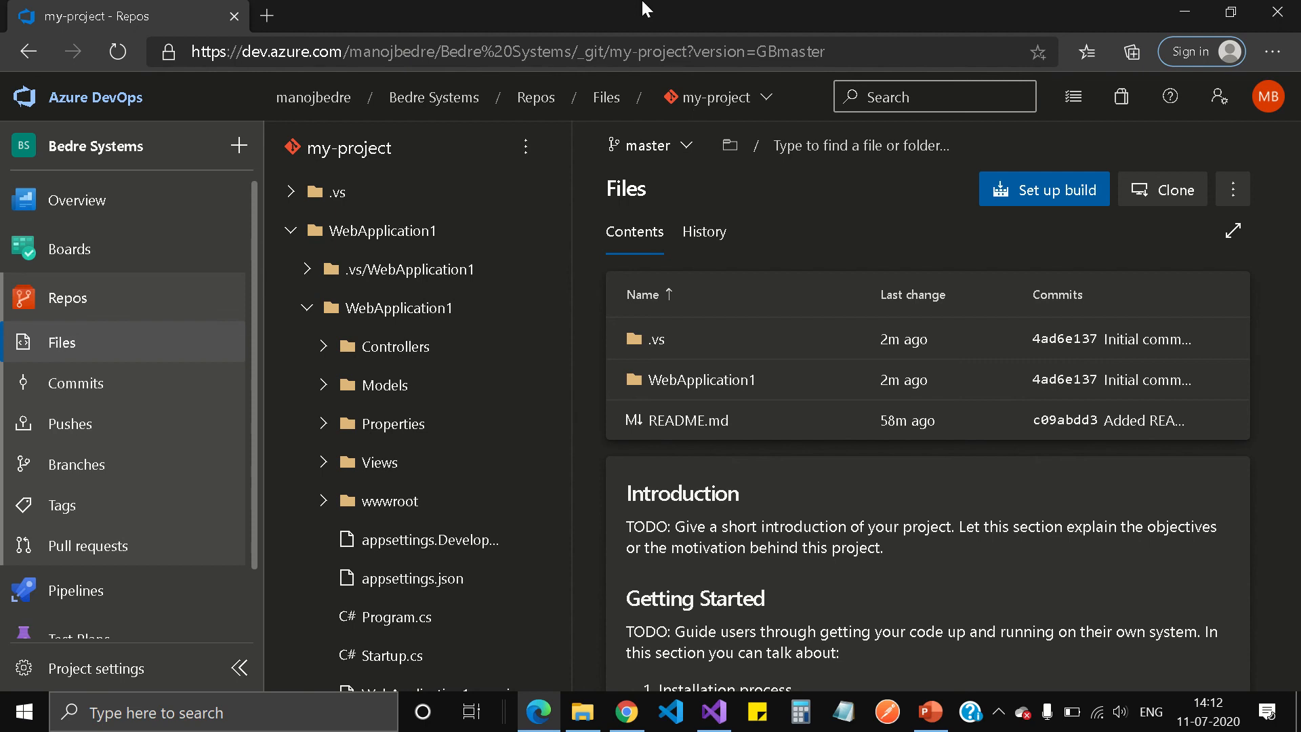
mouse_move(635, 8)
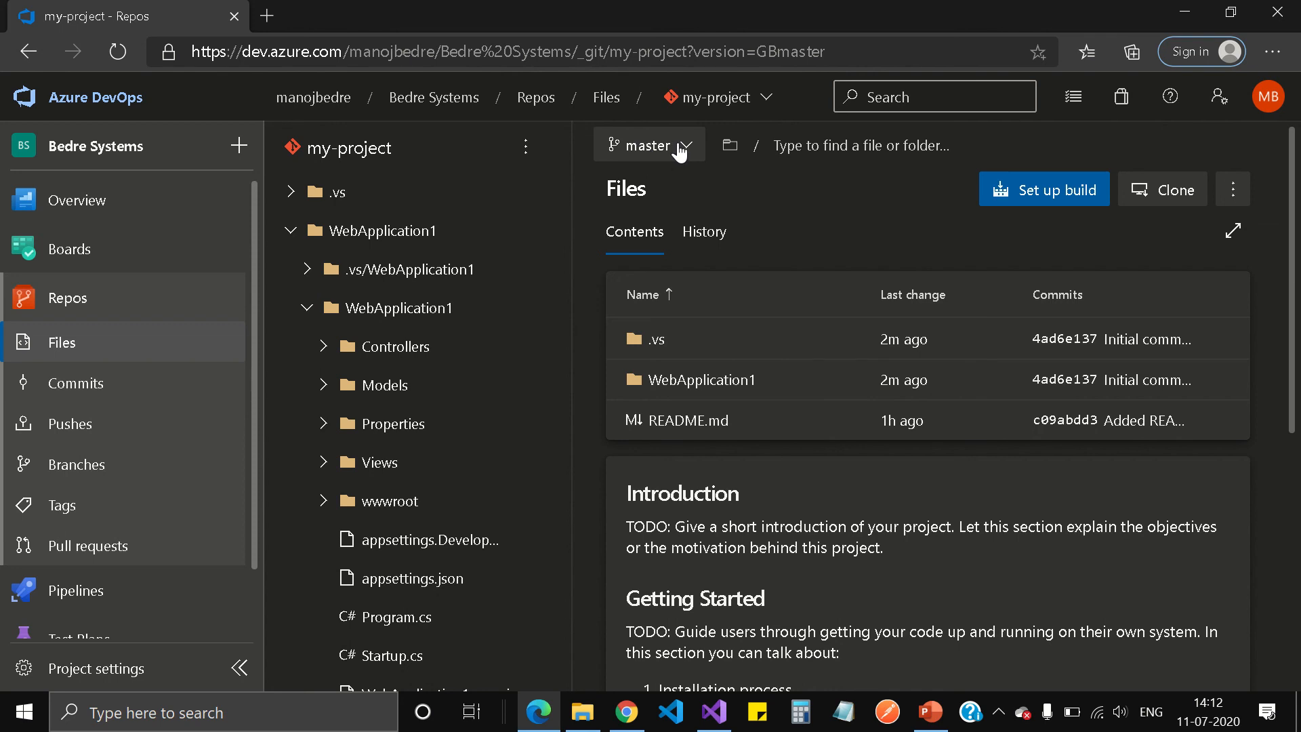
mouse_move(523, 8)
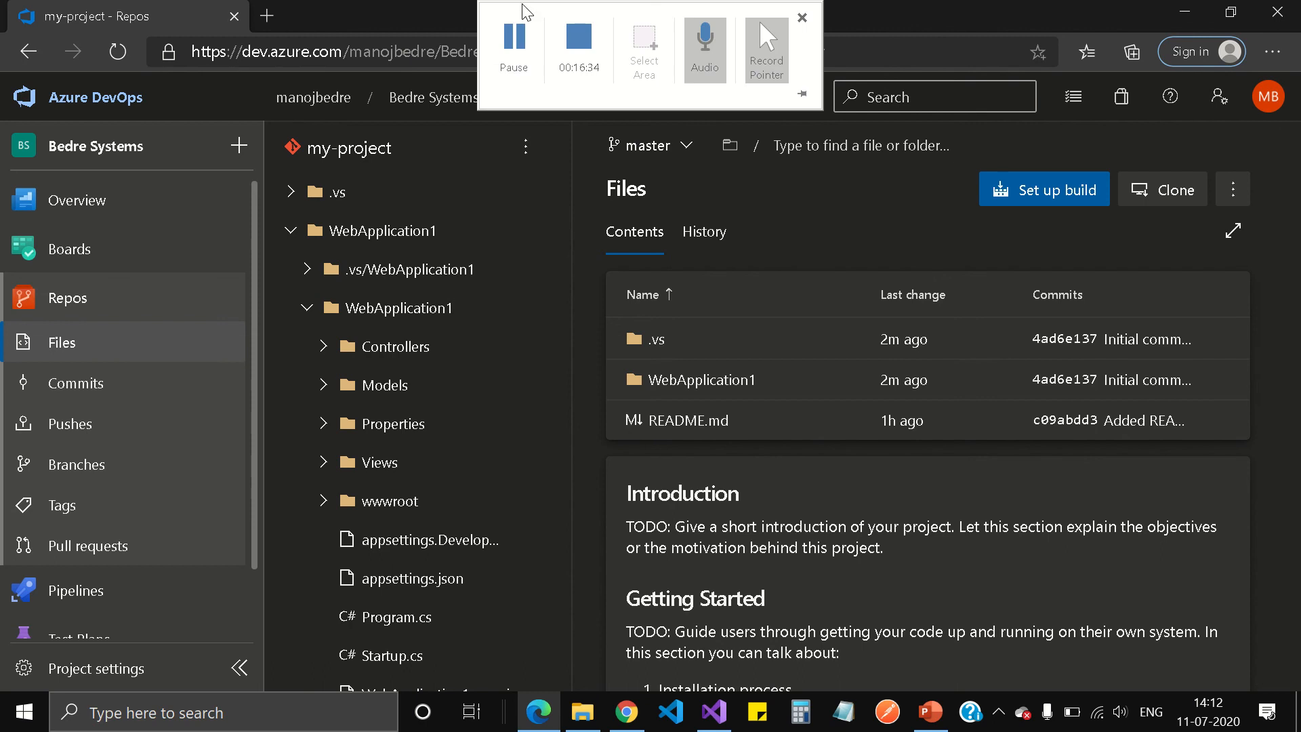